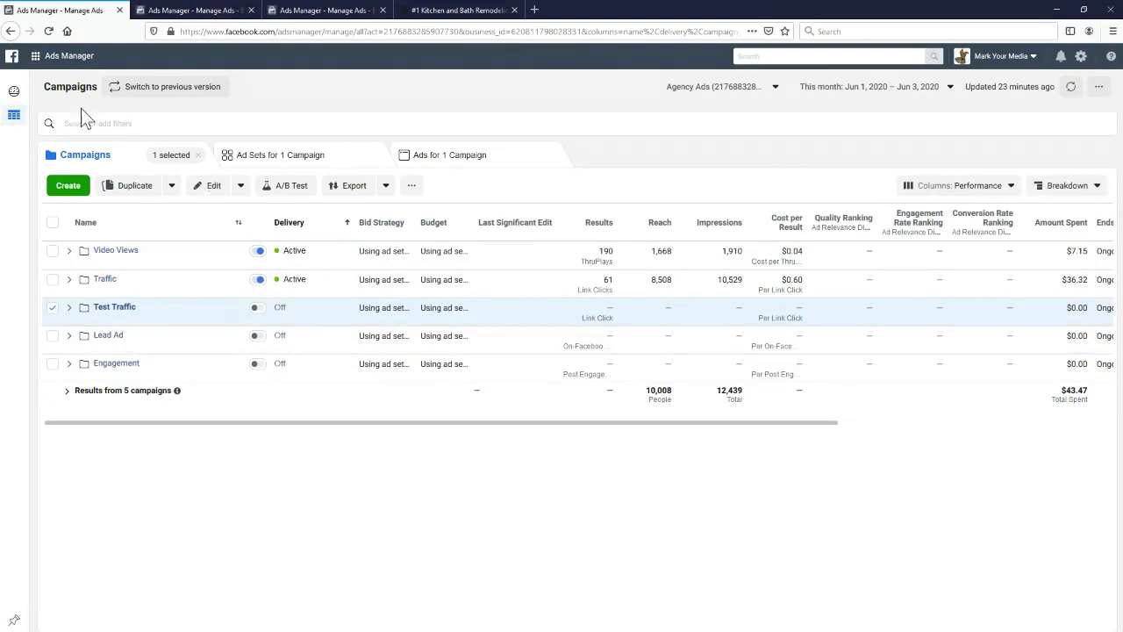
{"action": "left_click", "coordinate": [38, 67]}
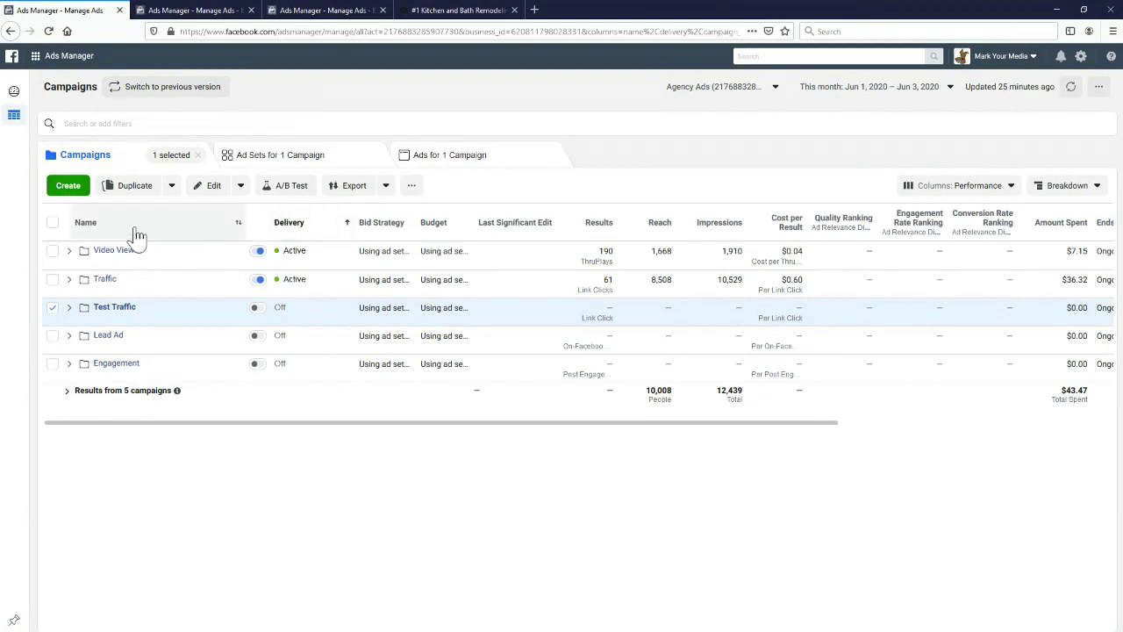
Start creating a new campaign and preview the guided creation form before returning to Quick Creation.
{"action": "left_click", "coordinate": [71, 188]}
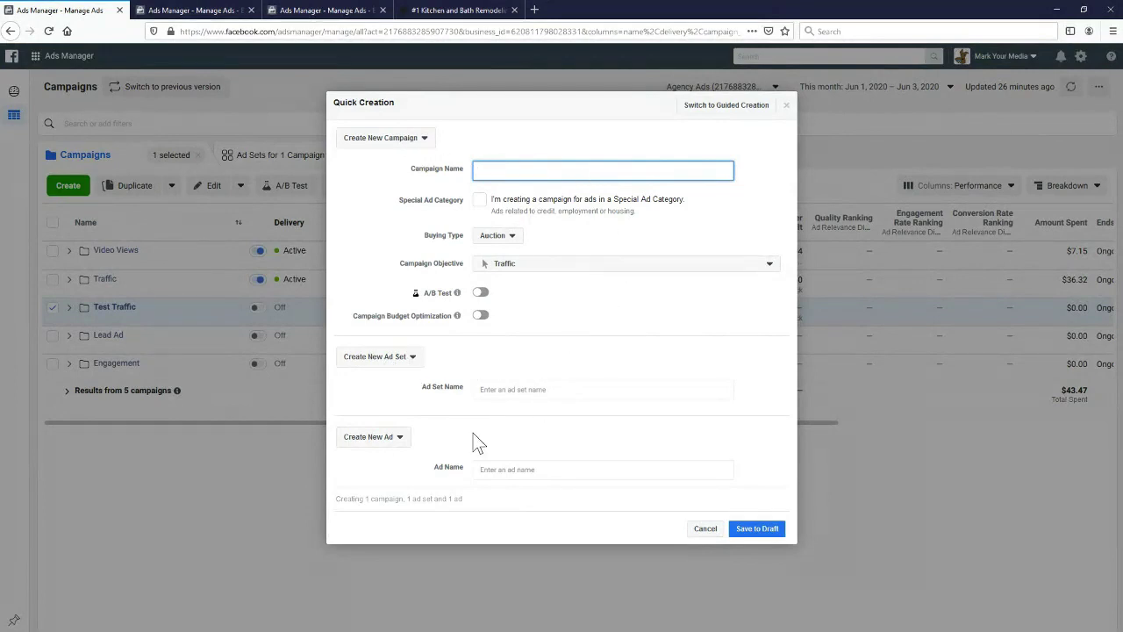
{"action": "left_click", "coordinate": [716, 115]}
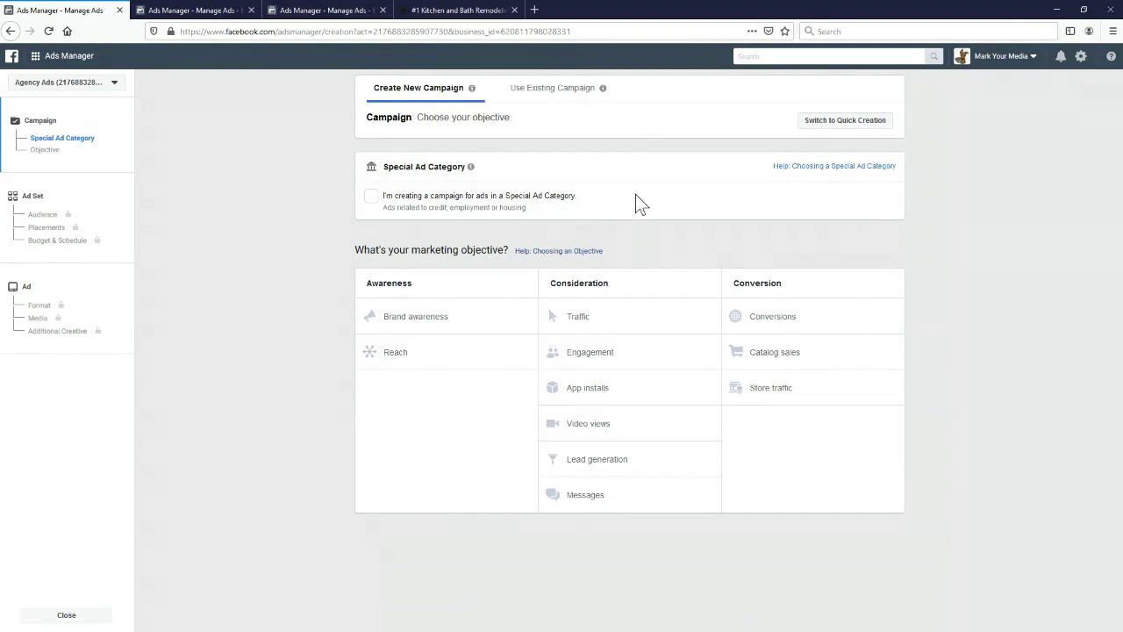
{"action": "left_click", "coordinate": [864, 125]}
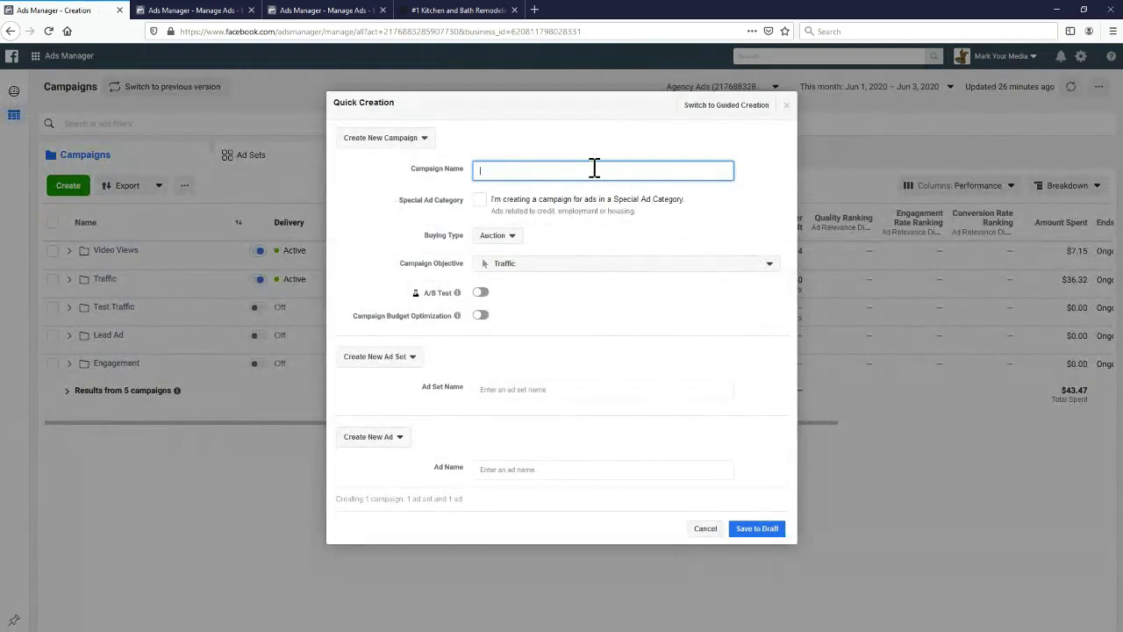
Name the new campaign "Video Campaign" and keep Traffic as its campaign objective.
{"action": "type", "text": "Video Campaign"}
{"action": "left_click", "coordinate": [571, 272]}
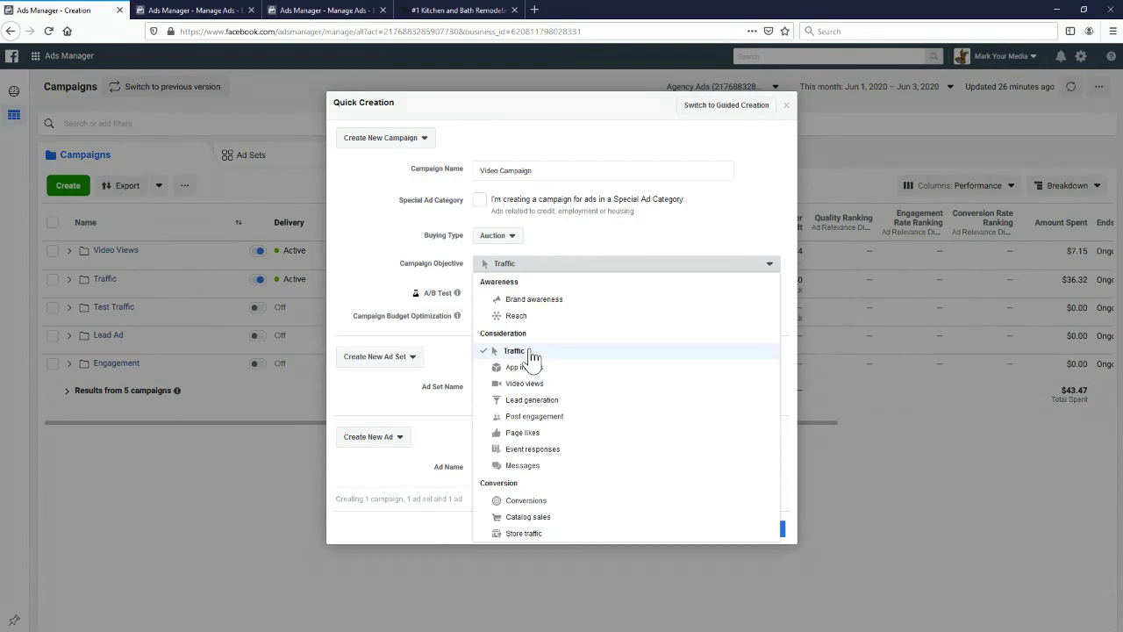
{"action": "left_click", "coordinate": [518, 351]}
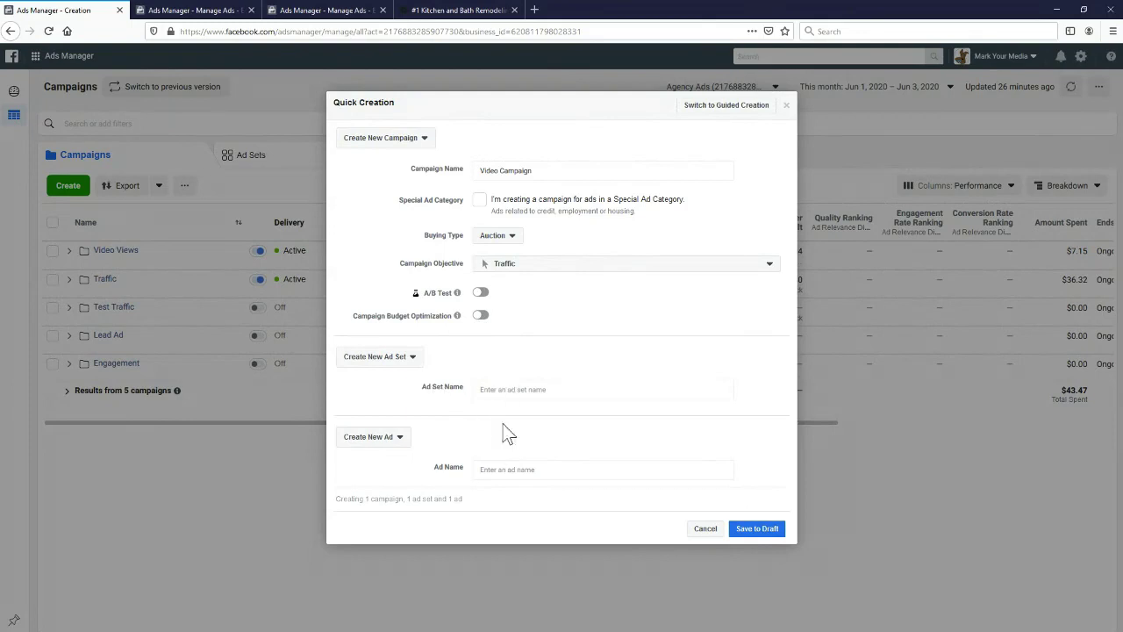
Name the new ad set "Tampa" and the new ad "ad 1", closing Quick Creation without saving the draft.
{"action": "left_click", "coordinate": [521, 389]}
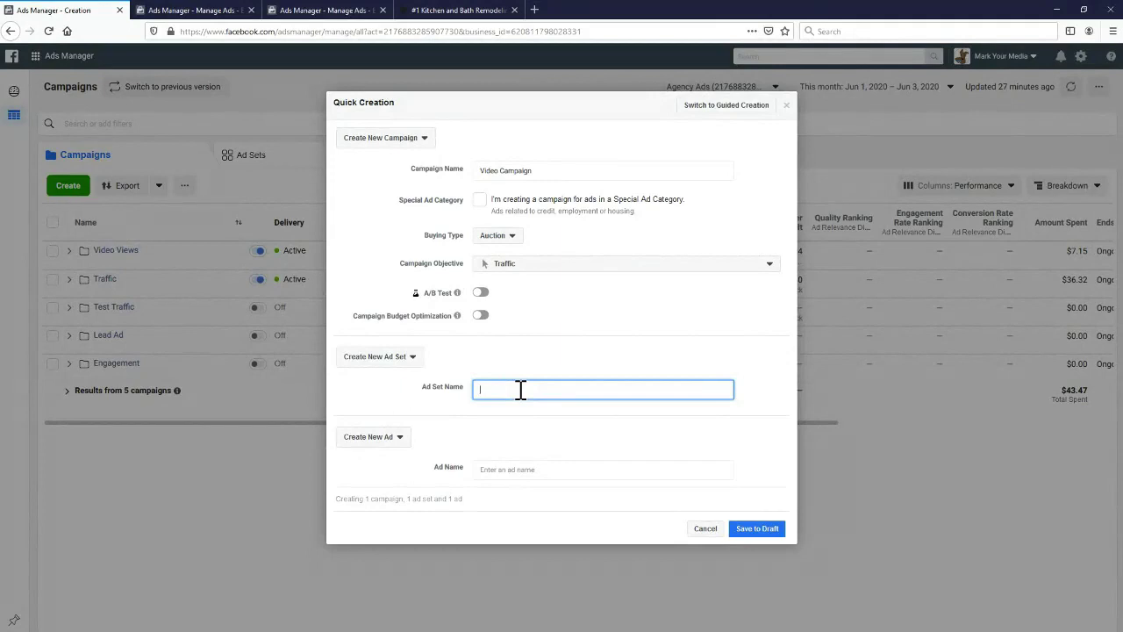
{"action": "type", "text": "Tampa"}
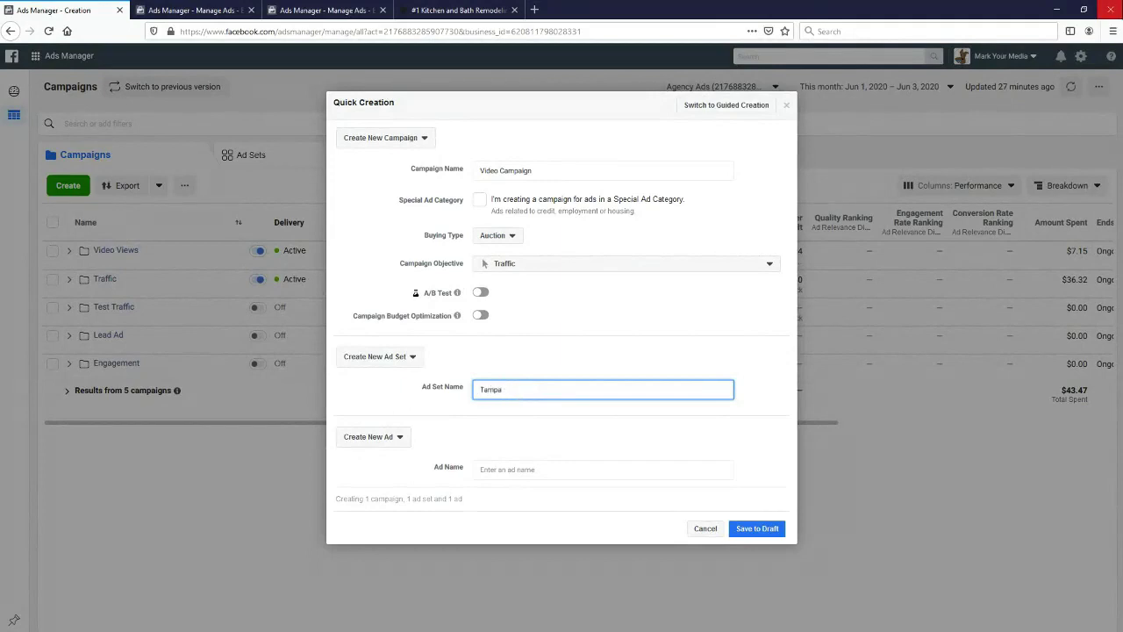
{"action": "left_click", "coordinate": [559, 469]}
{"action": "type", "text": "ad 1"}
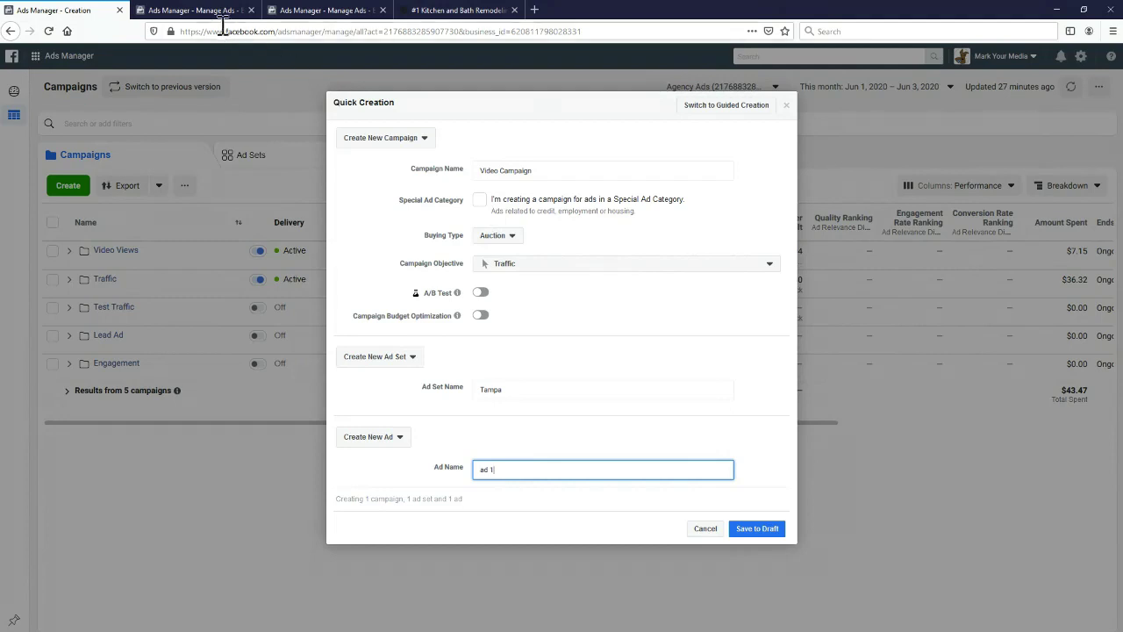
{"action": "left_click", "coordinate": [787, 105]}
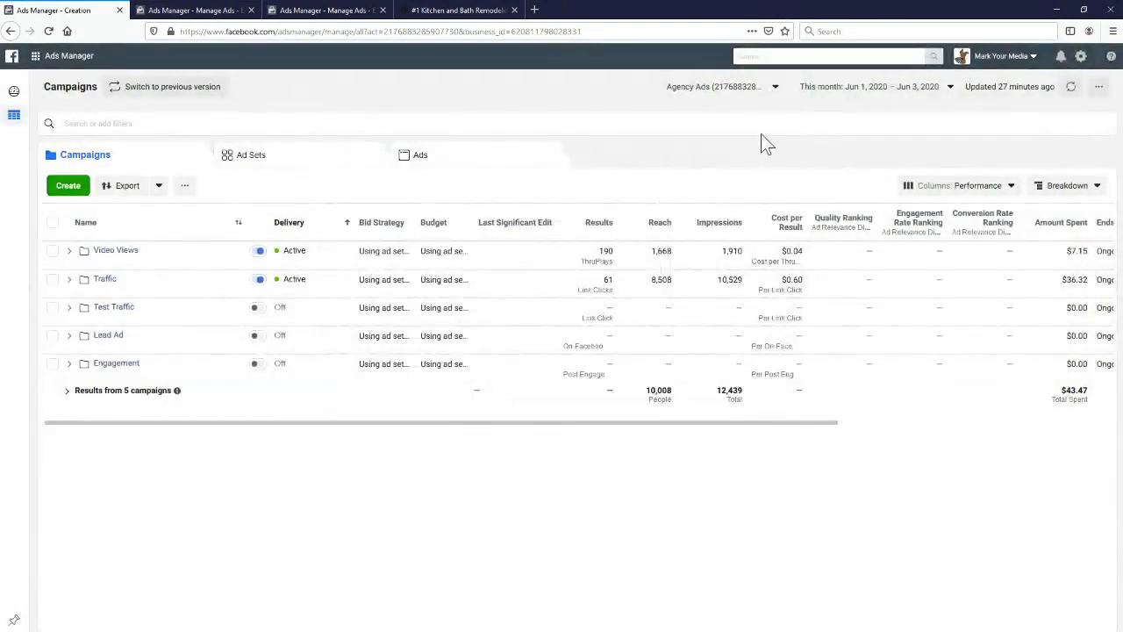
Review the settings of the Test Traffic campaign's Homeowners ad set, from its name through audience targeting to placements.
{"action": "mouse_move", "coordinate": [170, 307]}
{"action": "left_click", "coordinate": [189, 11]}
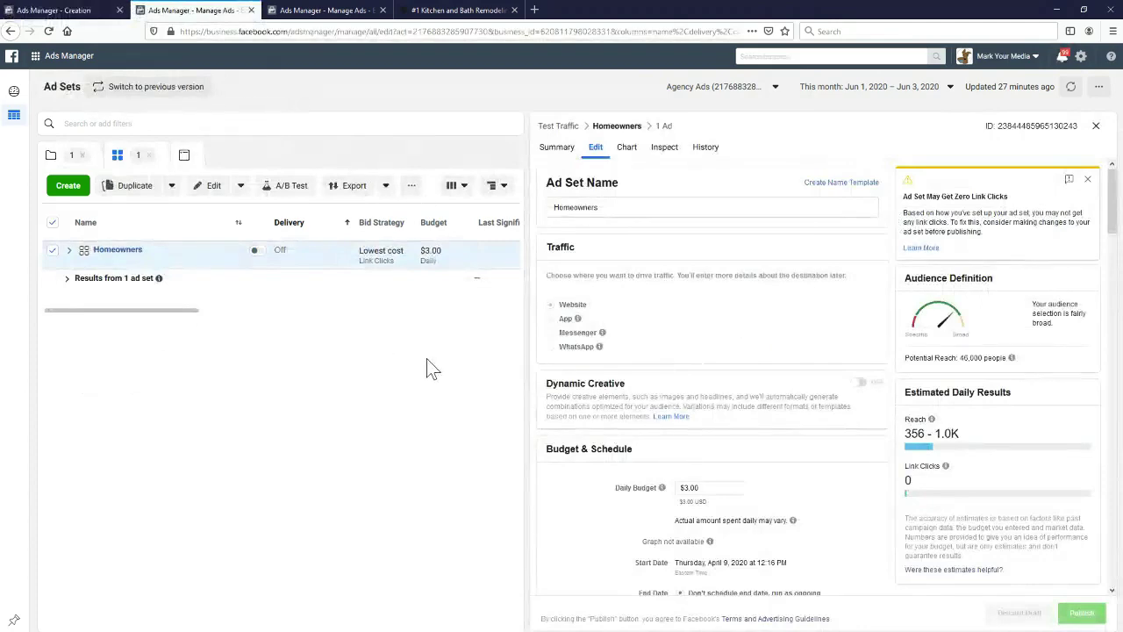
{"action": "scroll", "coordinate": [639, 336], "scroll_direction": "down", "scroll_amount": 6}
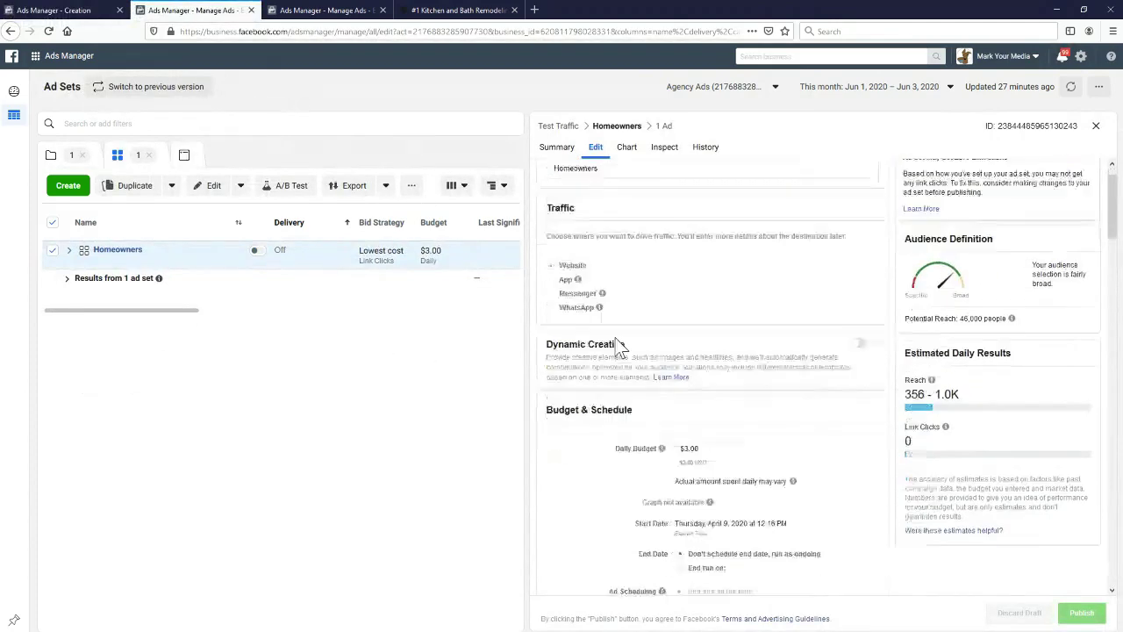
{"action": "scroll", "coordinate": [614, 378], "scroll_direction": "down", "scroll_amount": 6}
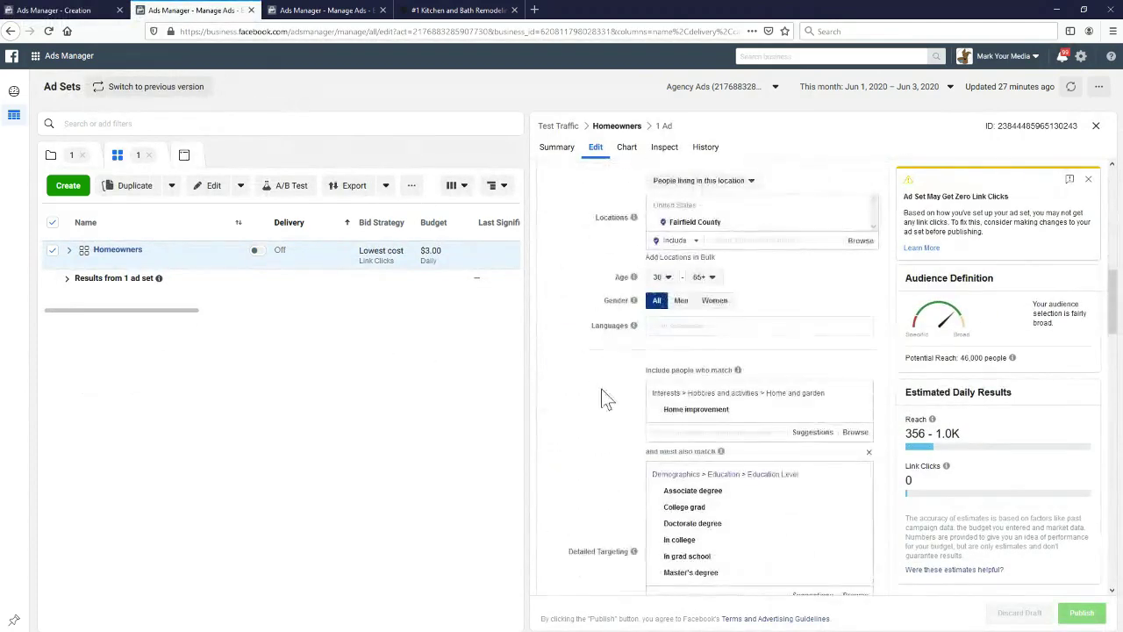
{"action": "scroll", "coordinate": [602, 423], "scroll_direction": "down", "scroll_amount": 2}
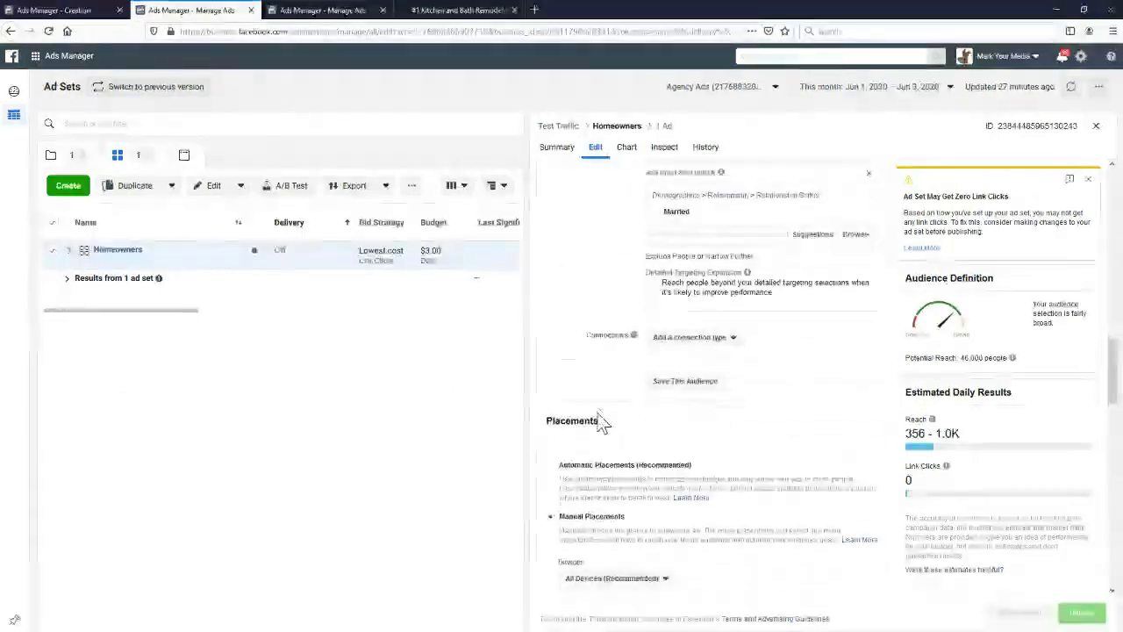
{"action": "scroll", "coordinate": [602, 421], "scroll_direction": "up", "scroll_amount": 12}
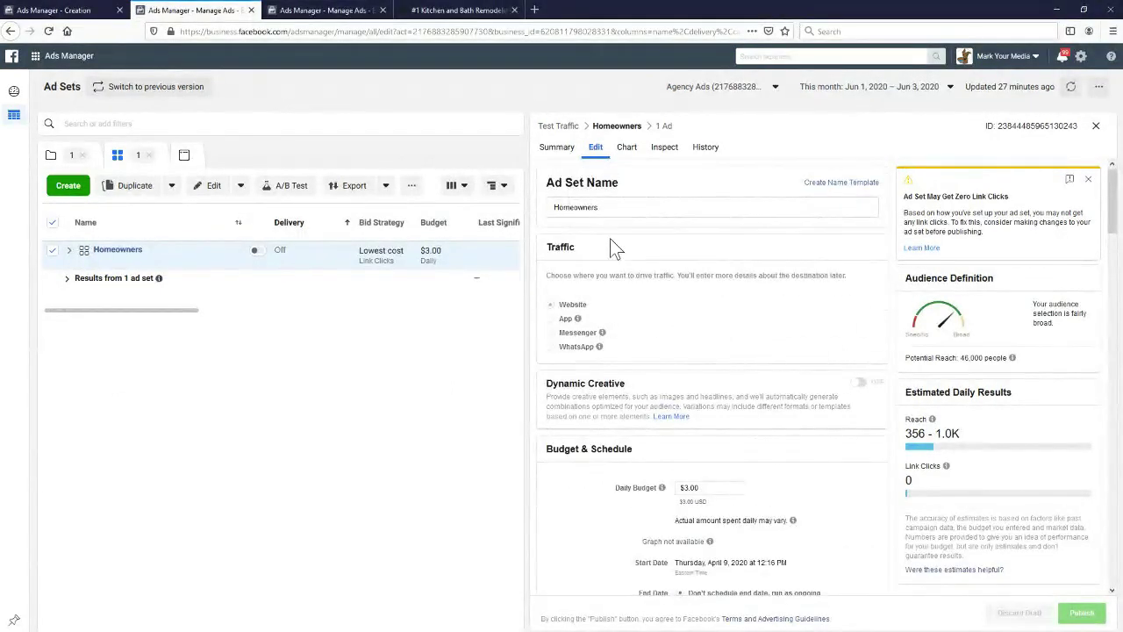
{"action": "left_click", "coordinate": [617, 208]}
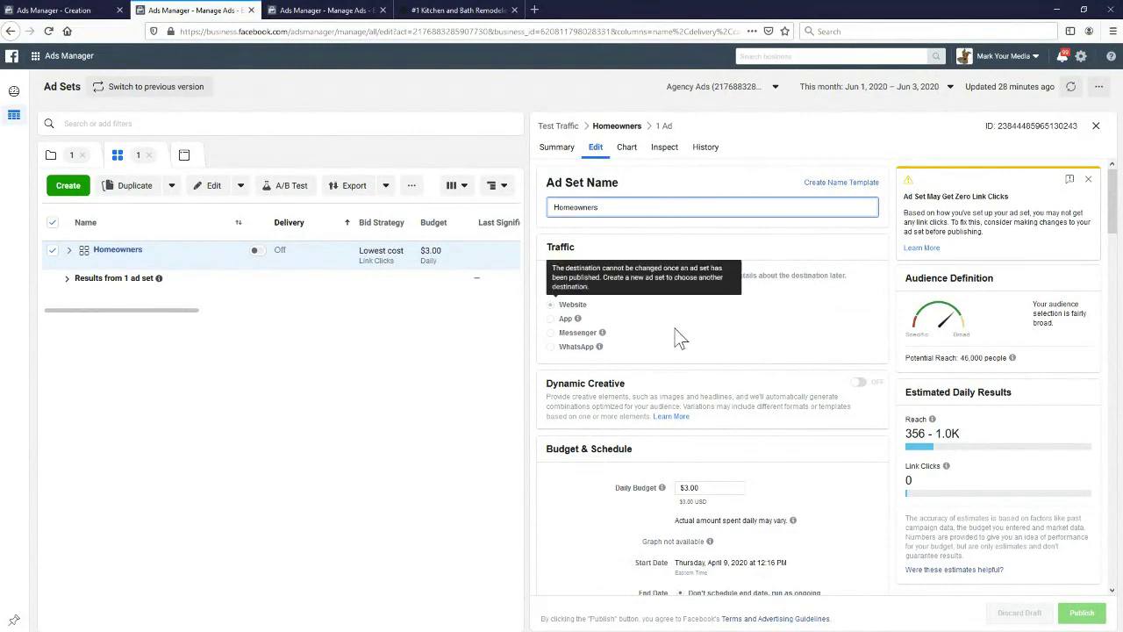
Try to set the Homeowners ad set's daily budget to $0.50.
{"action": "scroll", "coordinate": [614, 293], "scroll_direction": "down", "scroll_amount": 2}
{"action": "scroll", "coordinate": [606, 297], "scroll_direction": "down", "scroll_amount": 2}
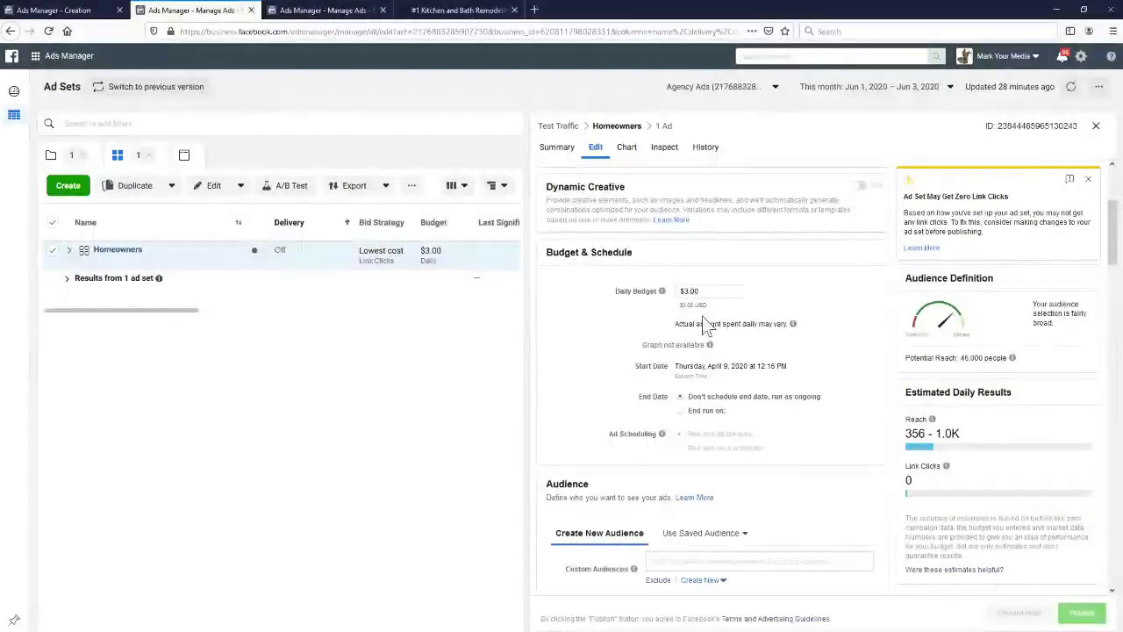
{"action": "left_click", "coordinate": [720, 294]}
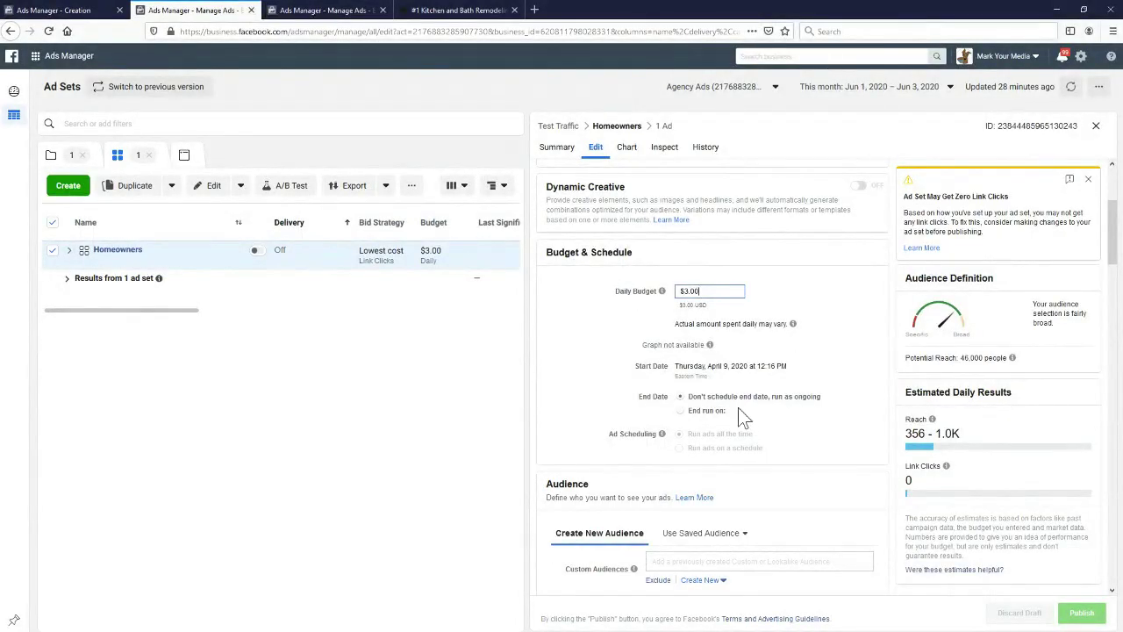
{"action": "left_click_drag", "start_coordinate": [715, 291], "coordinate": [590, 287]}
{"action": "type", "text": "5.80"}
{"action": "key", "text": "BackSpace"}
{"action": "key", "text": "BackSpace"}
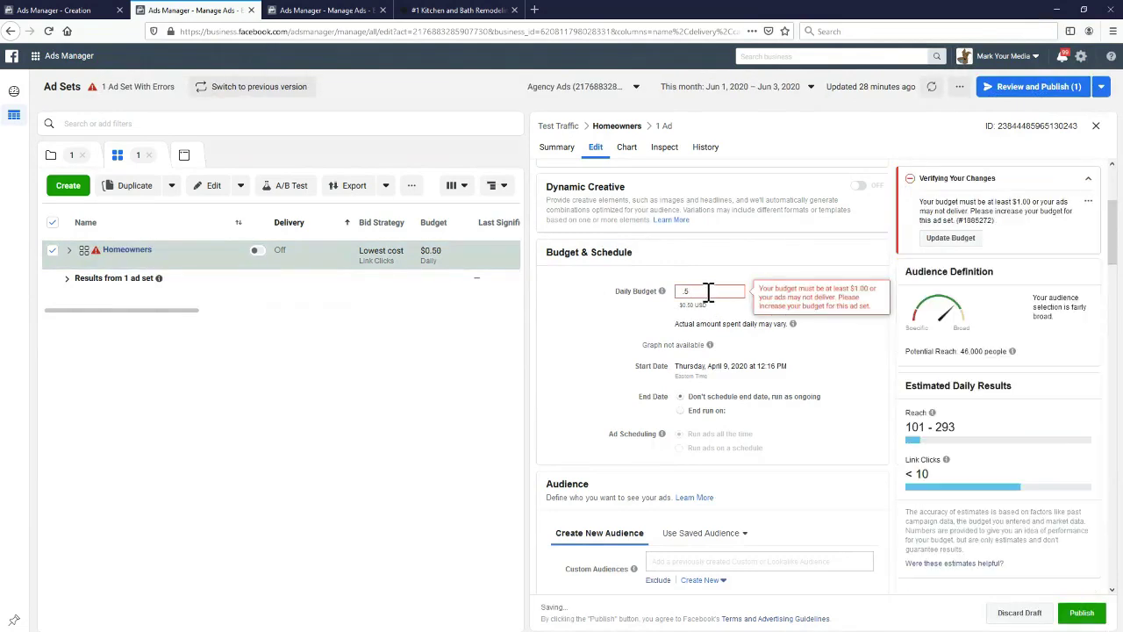
Set the Homeowners ad set's daily budget to $1.00.
{"action": "left_click_drag", "start_coordinate": [708, 292], "coordinate": [649, 293]}
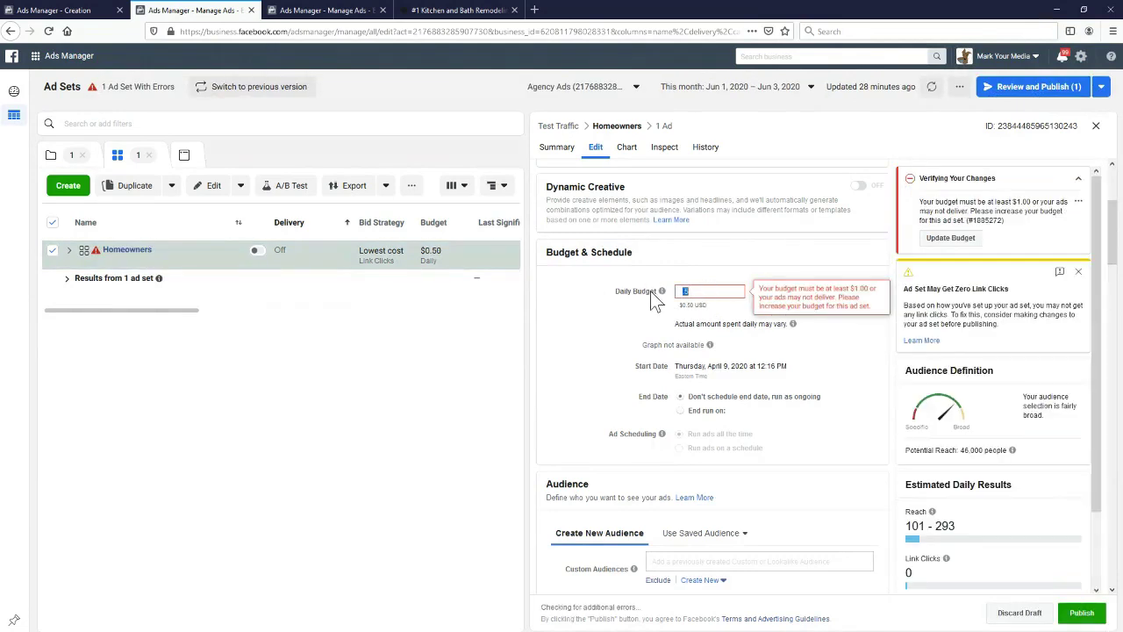
{"action": "type", "text": "1.00"}
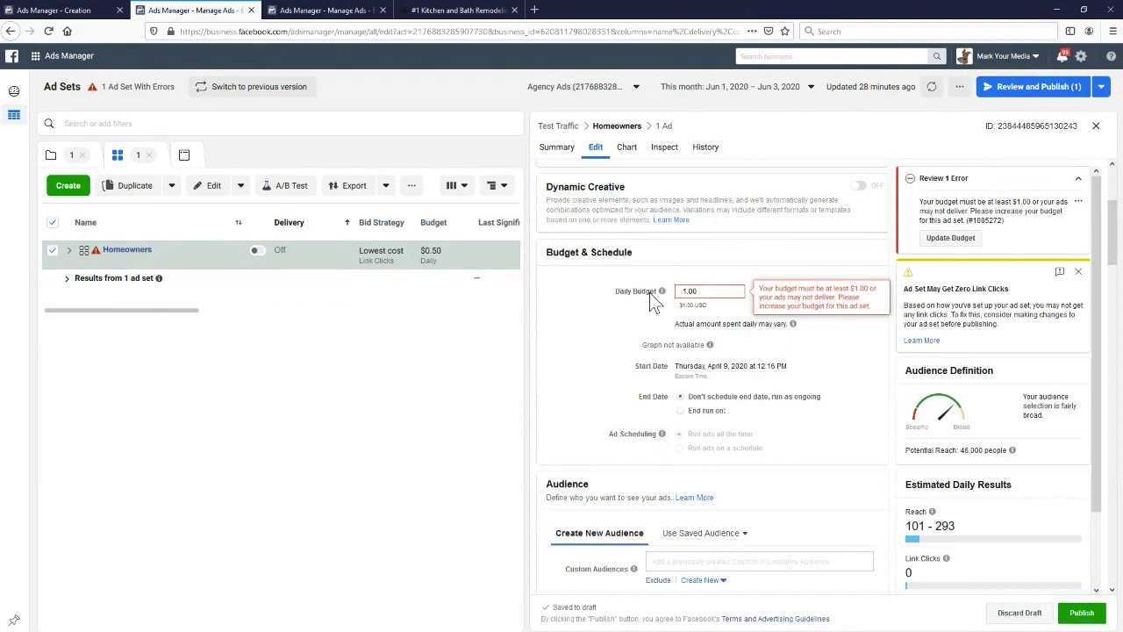
{"action": "left_click", "coordinate": [611, 316]}
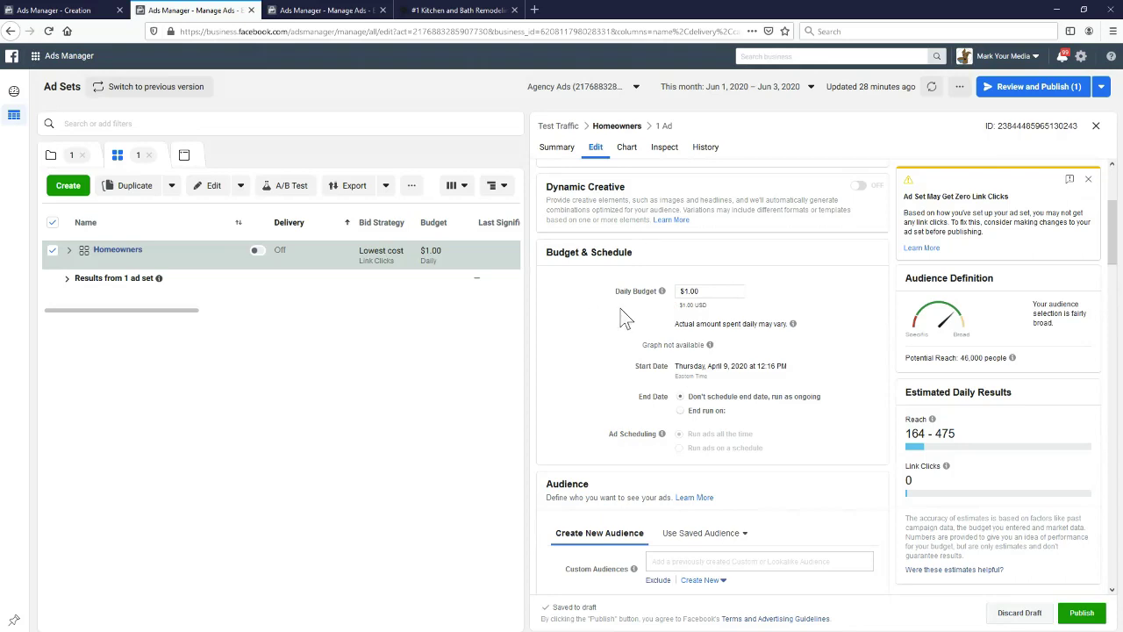
Replace Fairfield County with the city of Tampa, Florida, United States in the ad set's audience locations.
{"action": "scroll", "coordinate": [590, 347], "scroll_direction": "down", "scroll_amount": 1}
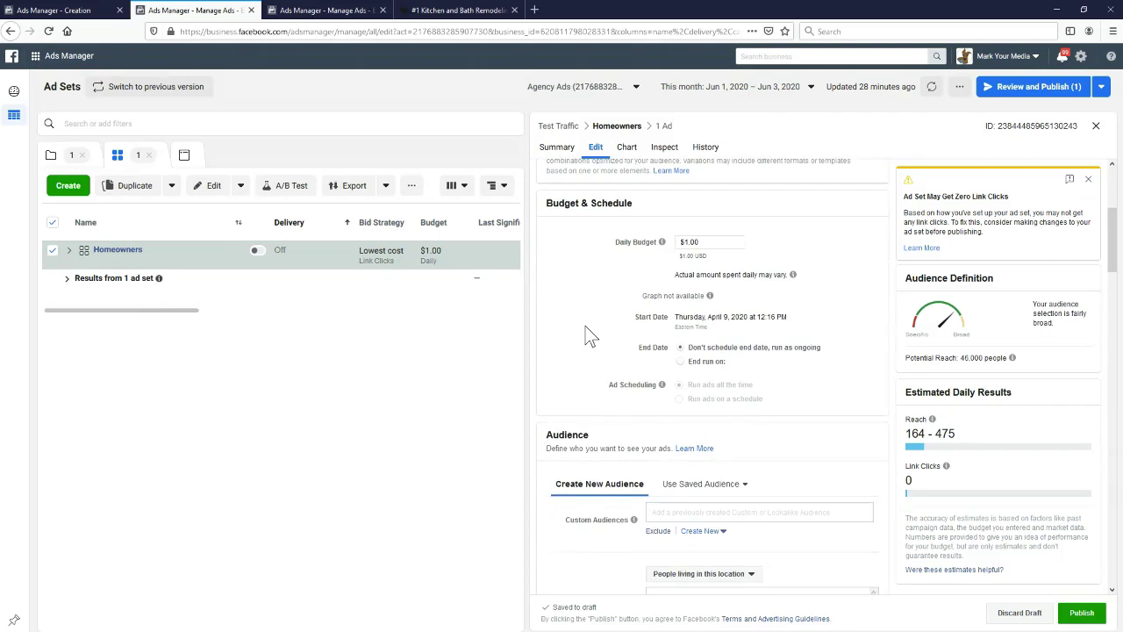
{"action": "scroll", "coordinate": [588, 333], "scroll_direction": "down", "scroll_amount": 2}
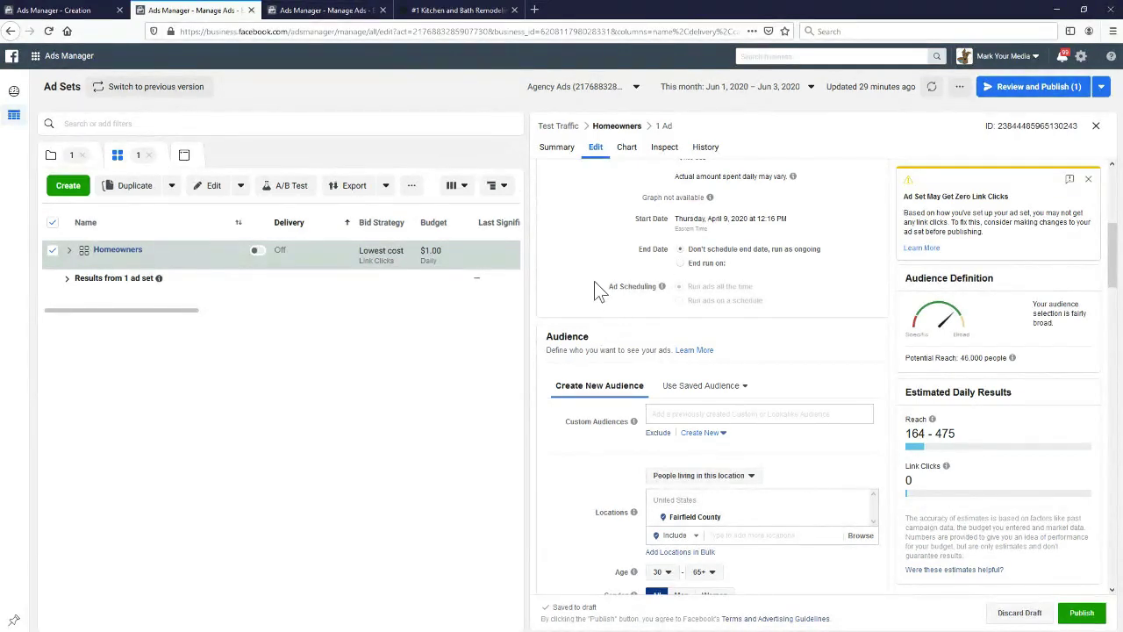
{"action": "scroll", "coordinate": [594, 283], "scroll_direction": "down", "scroll_amount": 3}
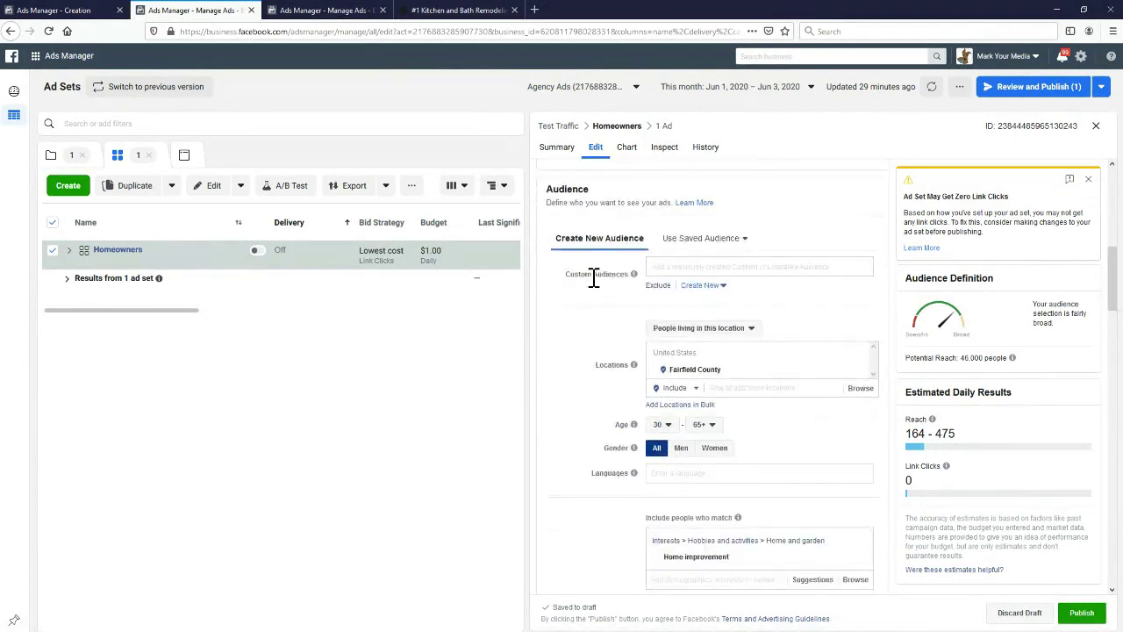
{"action": "scroll", "coordinate": [594, 279], "scroll_direction": "down", "scroll_amount": 1}
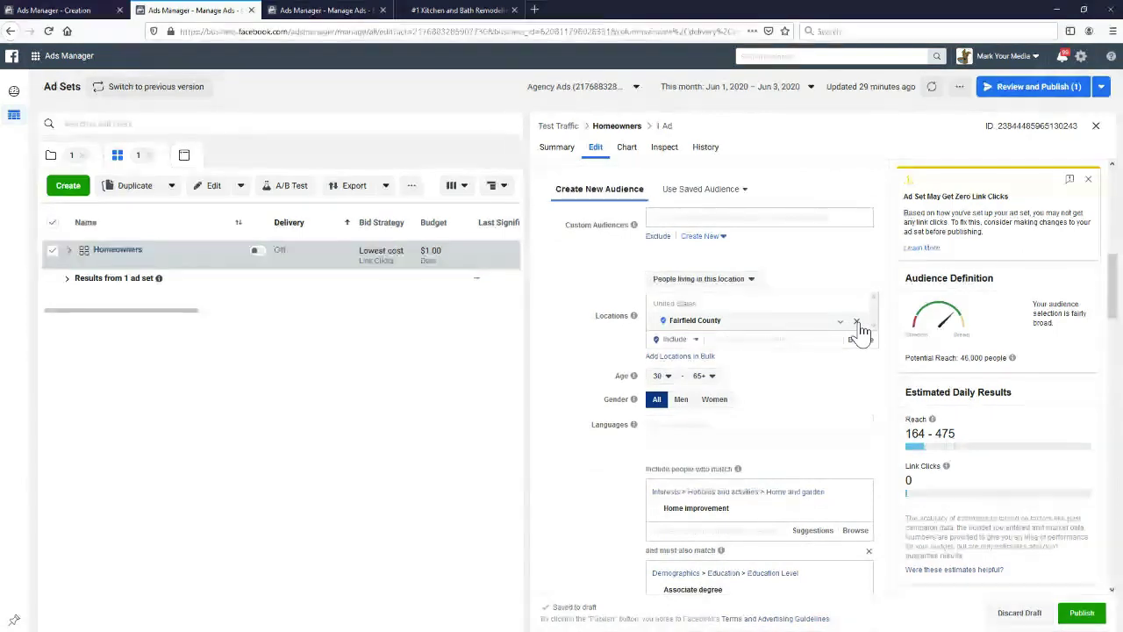
{"action": "left_click", "coordinate": [858, 322]}
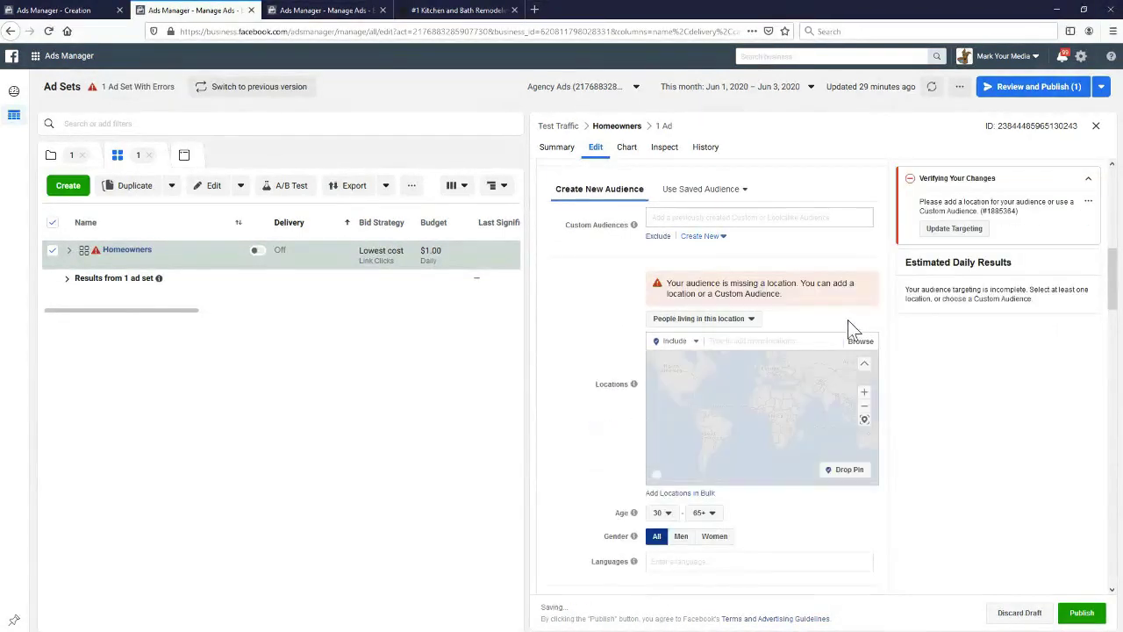
{"action": "left_click", "coordinate": [736, 341]}
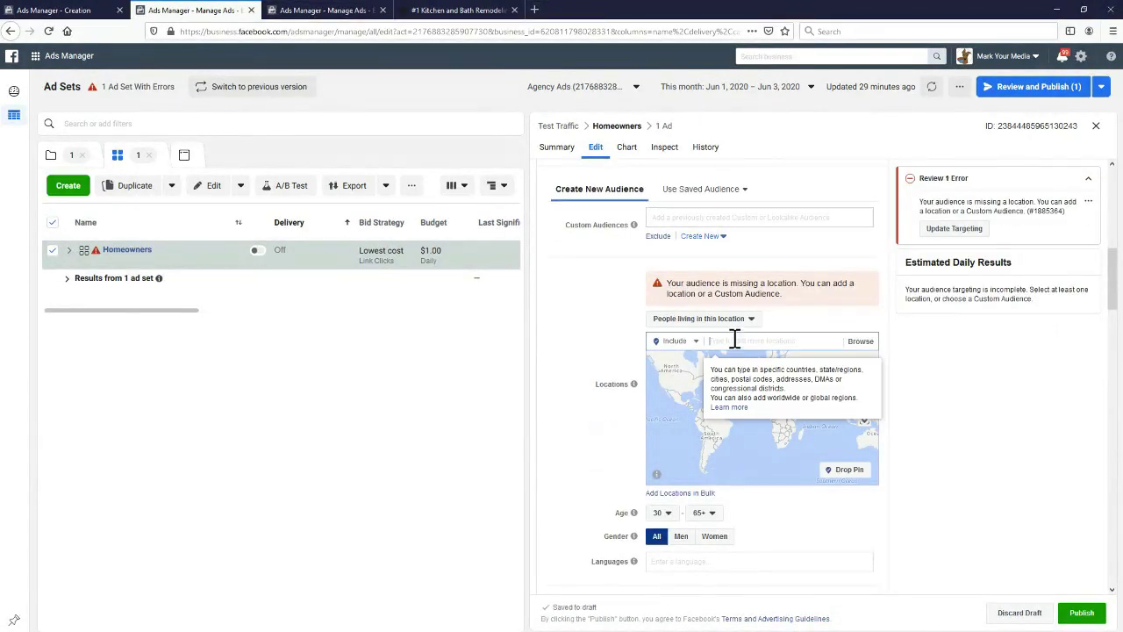
{"action": "type", "text": "tampa"}
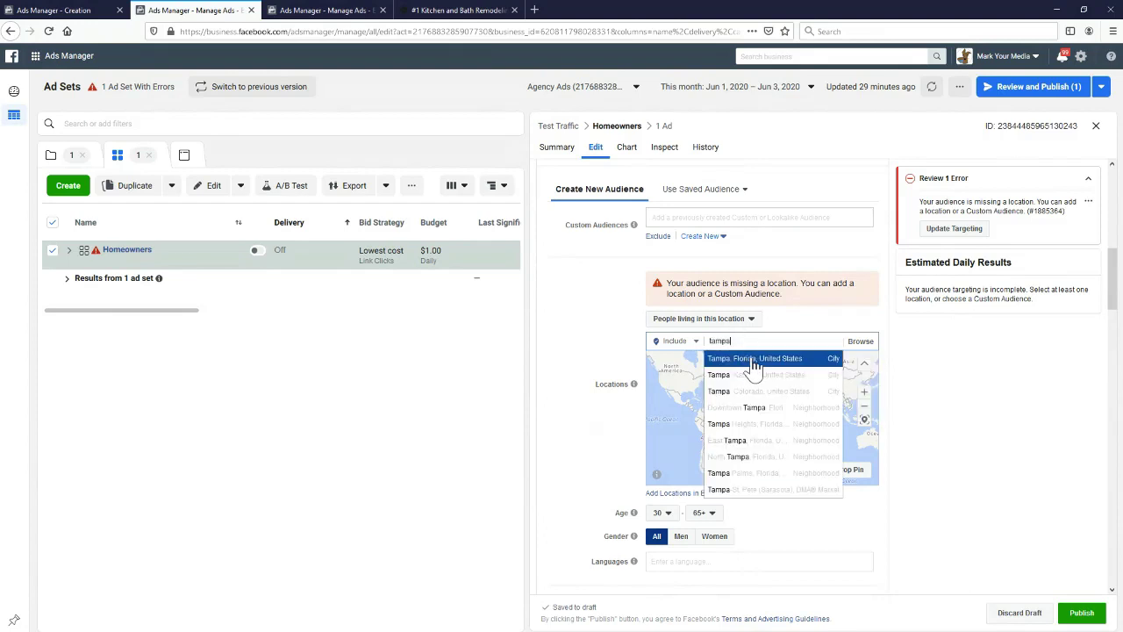
{"action": "left_click", "coordinate": [755, 360]}
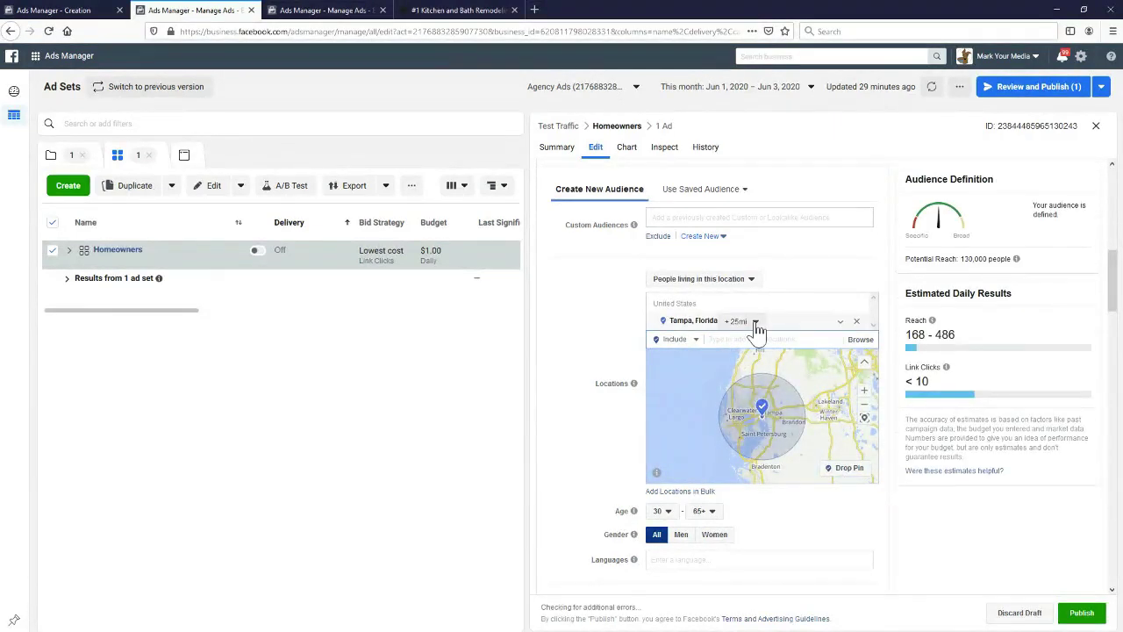
Set the radius around Tampa to 30 miles and check the location audience options, keeping "People living in this location".
{"action": "left_click", "coordinate": [755, 322]}
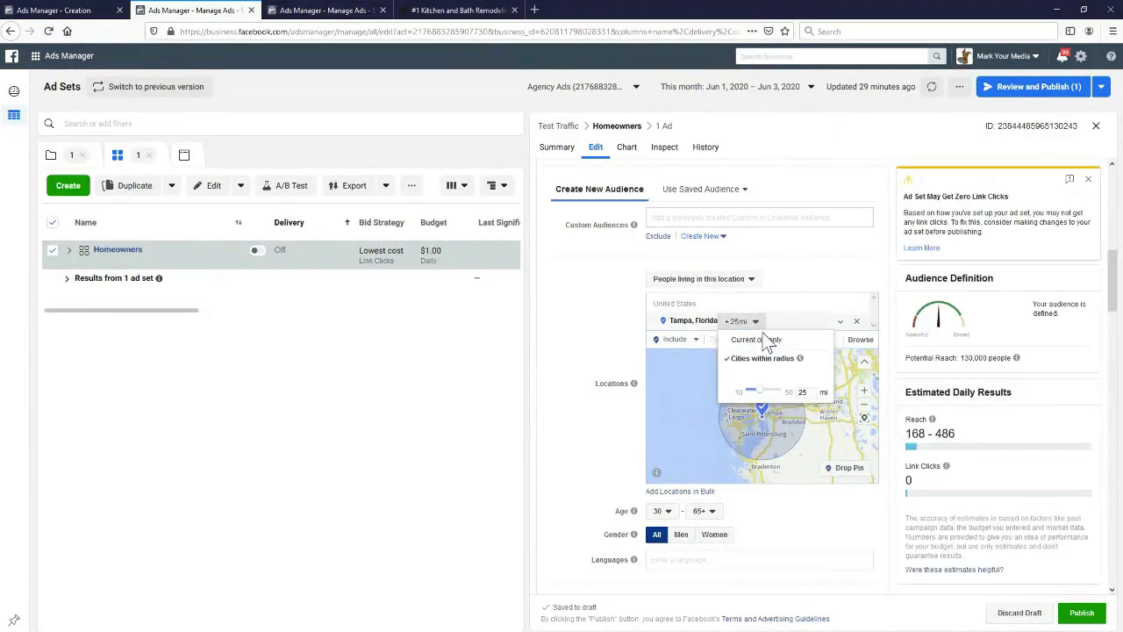
{"action": "left_click", "coordinate": [760, 392]}
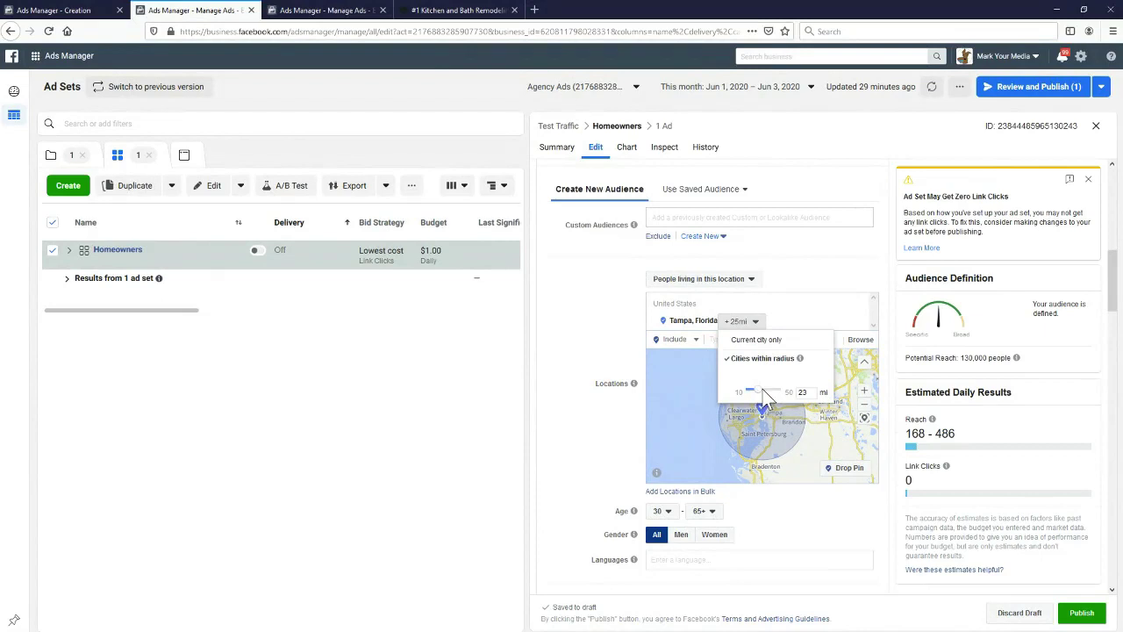
{"action": "left_click_drag", "start_coordinate": [769, 397], "coordinate": [771, 387]}
{"action": "left_click", "coordinate": [621, 360]}
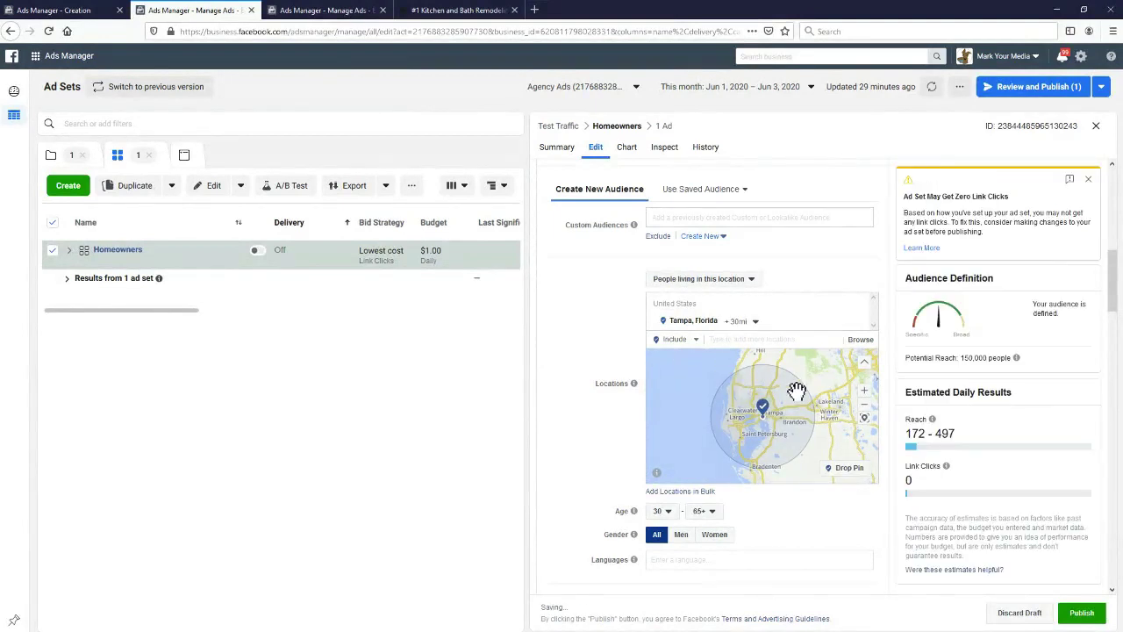
{"action": "left_click", "coordinate": [758, 281]}
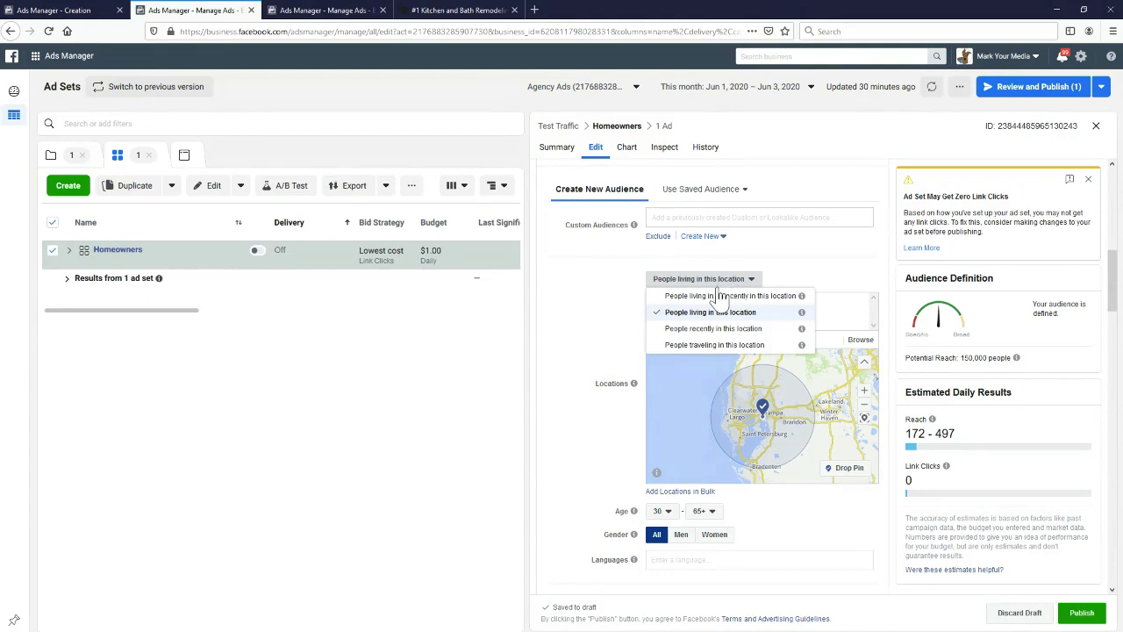
{"action": "left_click", "coordinate": [612, 322]}
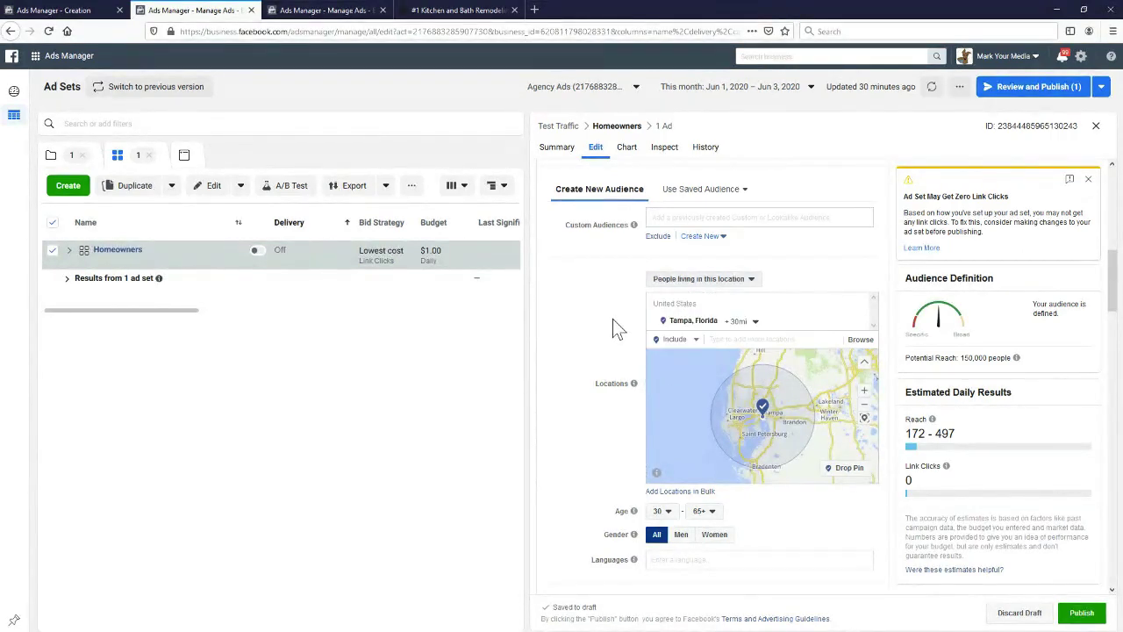
Limit the audience gender to Women to compare the potential reach, and restore it to All.
{"action": "scroll", "coordinate": [606, 325], "scroll_direction": "down", "scroll_amount": 3}
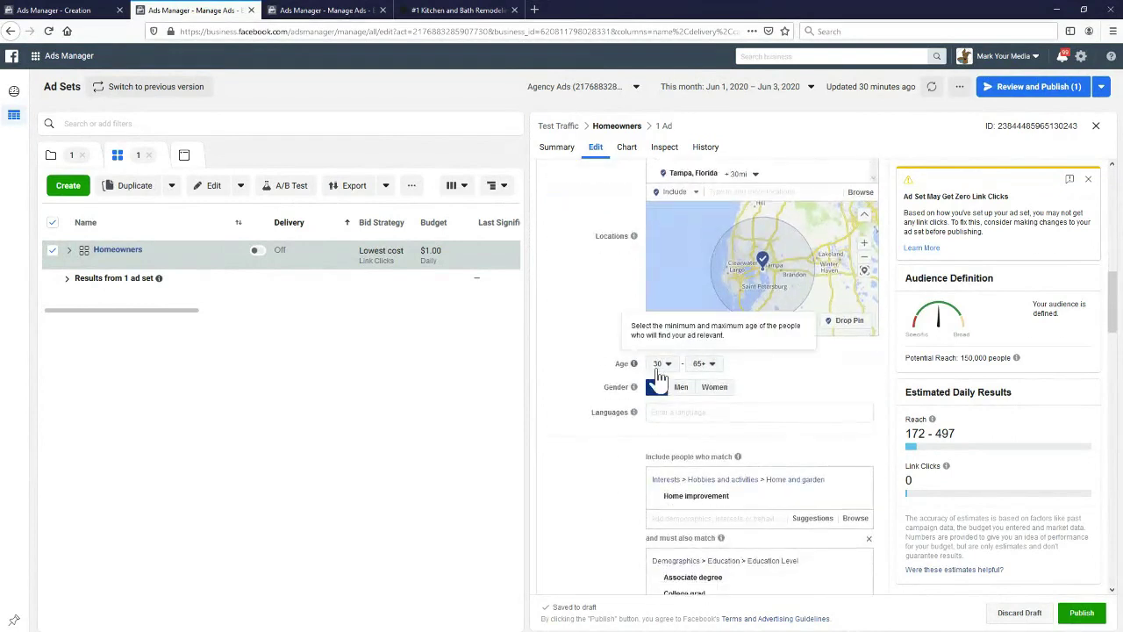
{"action": "scroll", "coordinate": [588, 276], "scroll_direction": "down", "scroll_amount": 2}
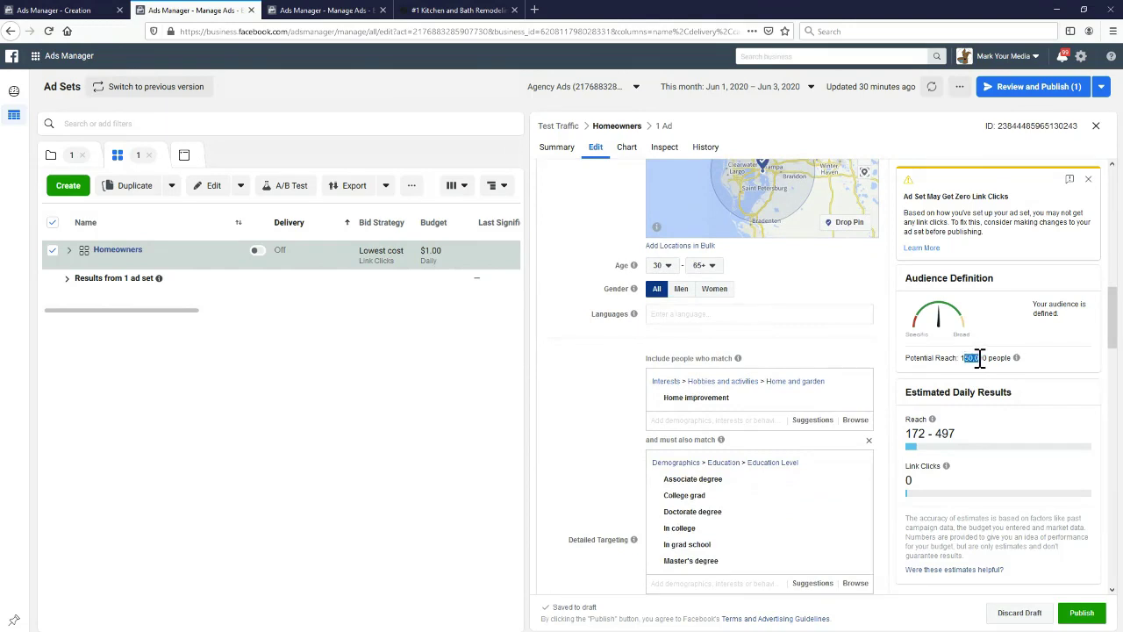
{"action": "left_click", "coordinate": [716, 290]}
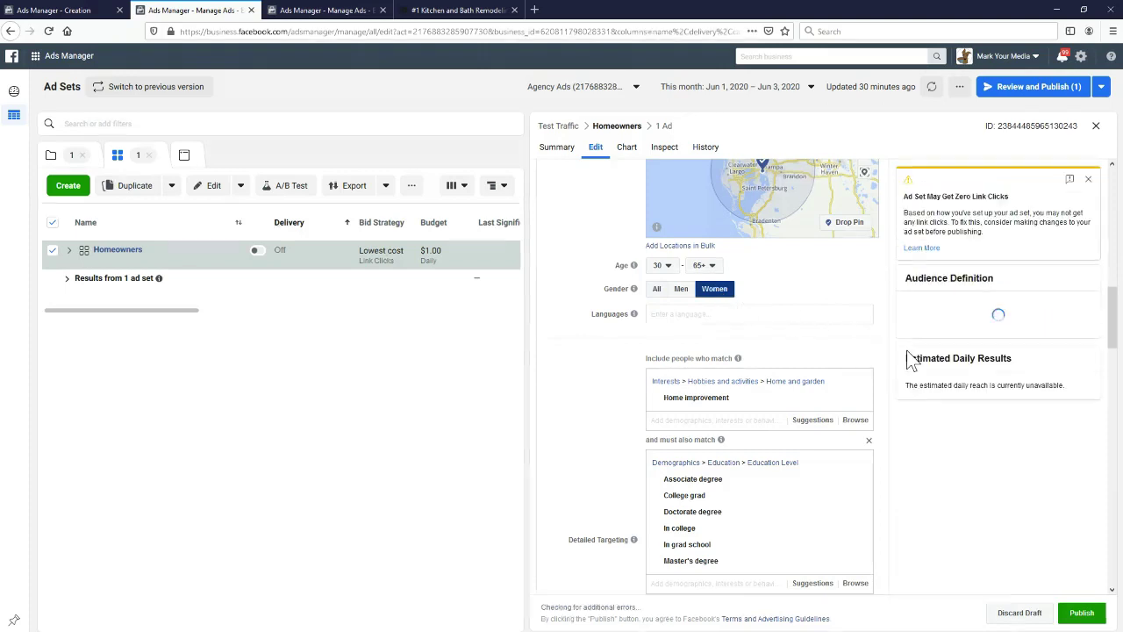
{"action": "left_click_drag", "start_coordinate": [962, 359], "coordinate": [976, 363]}
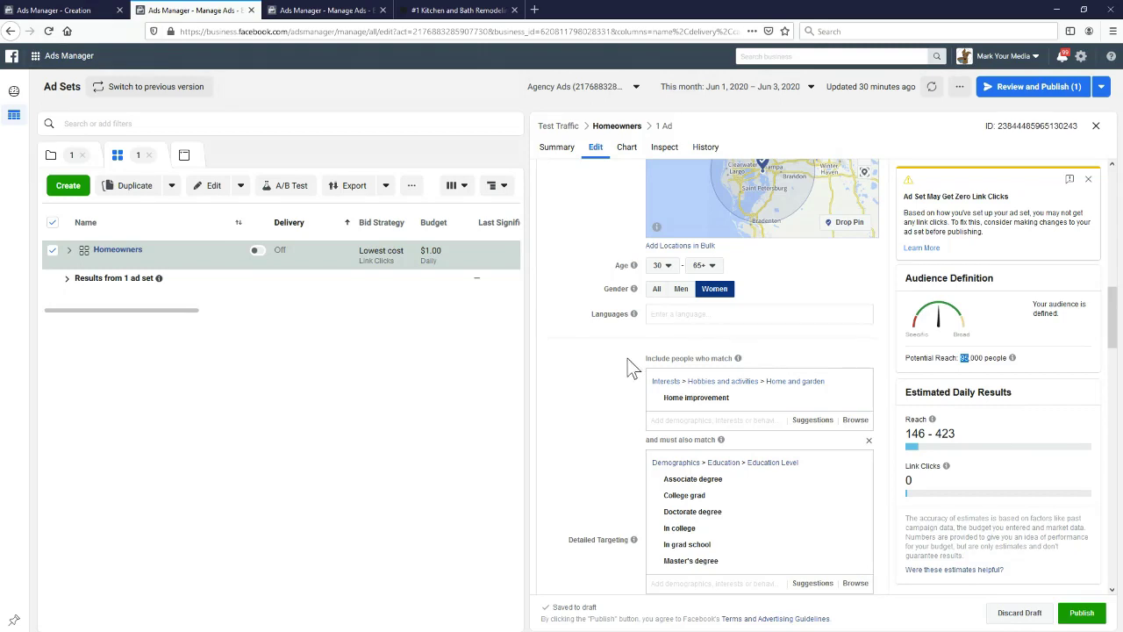
{"action": "mouse_move", "coordinate": [634, 313]}
{"action": "left_click", "coordinate": [720, 294]}
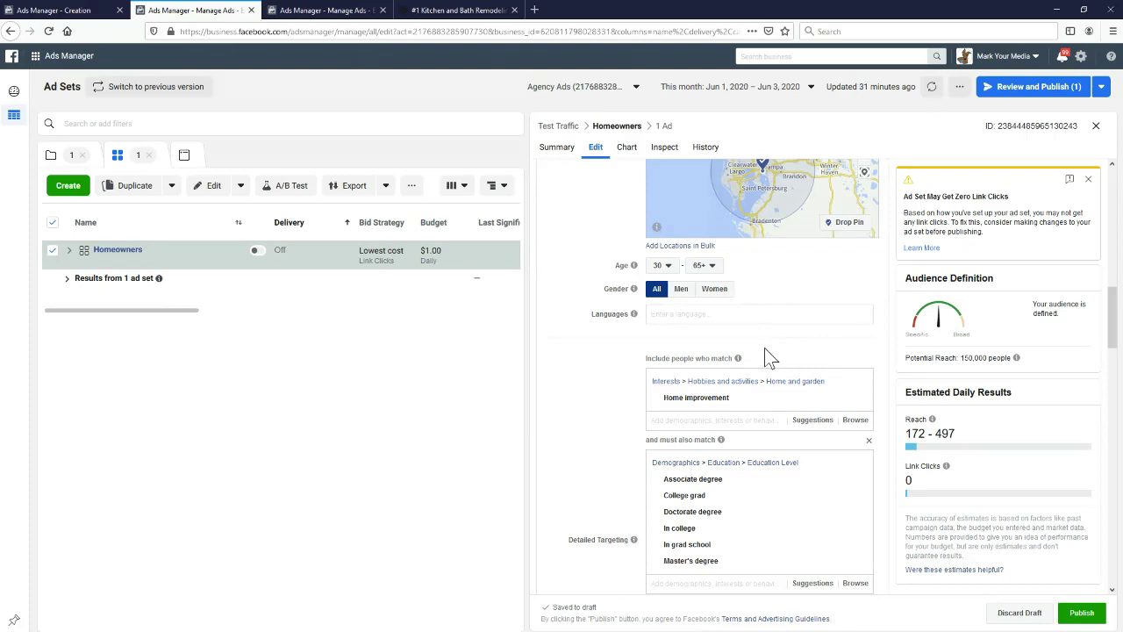
{"action": "left_click", "coordinate": [658, 294]}
Review the ad set's age range and its detailed targeting for home improvement interest, education level and relationship status.
{"action": "scroll", "coordinate": [605, 349], "scroll_direction": "down", "scroll_amount": 1}
{"action": "scroll", "coordinate": [605, 349], "scroll_direction": "down", "scroll_amount": 2}
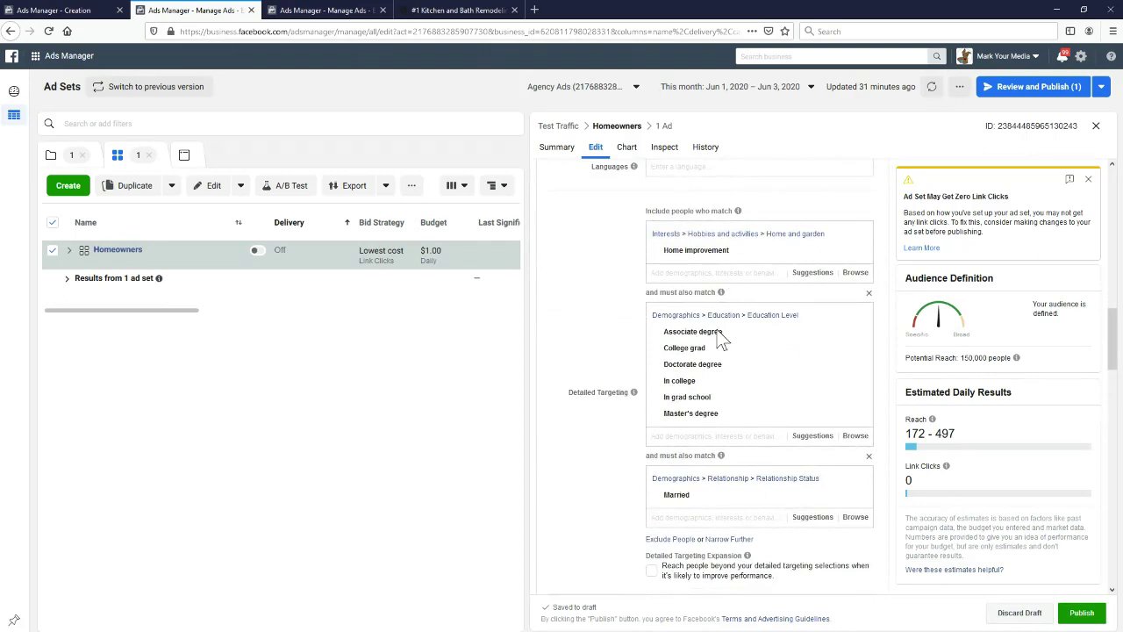
{"action": "scroll", "coordinate": [618, 288], "scroll_direction": "down", "scroll_amount": 1}
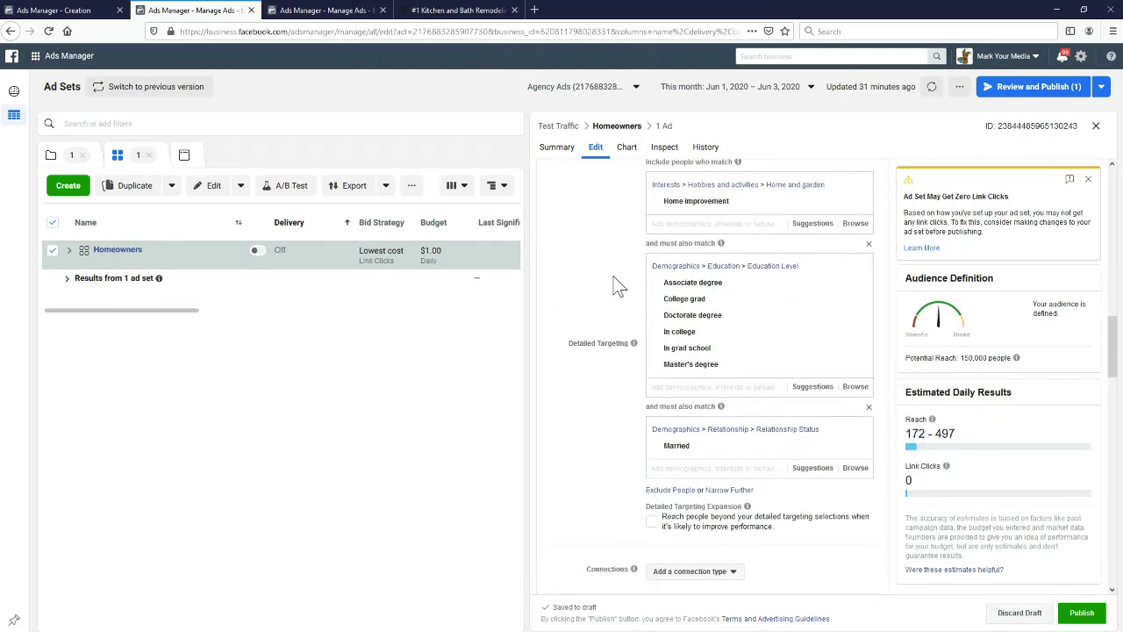
{"action": "scroll", "coordinate": [614, 284], "scroll_direction": "up", "scroll_amount": 1}
{"action": "mouse_move", "coordinate": [713, 256]}
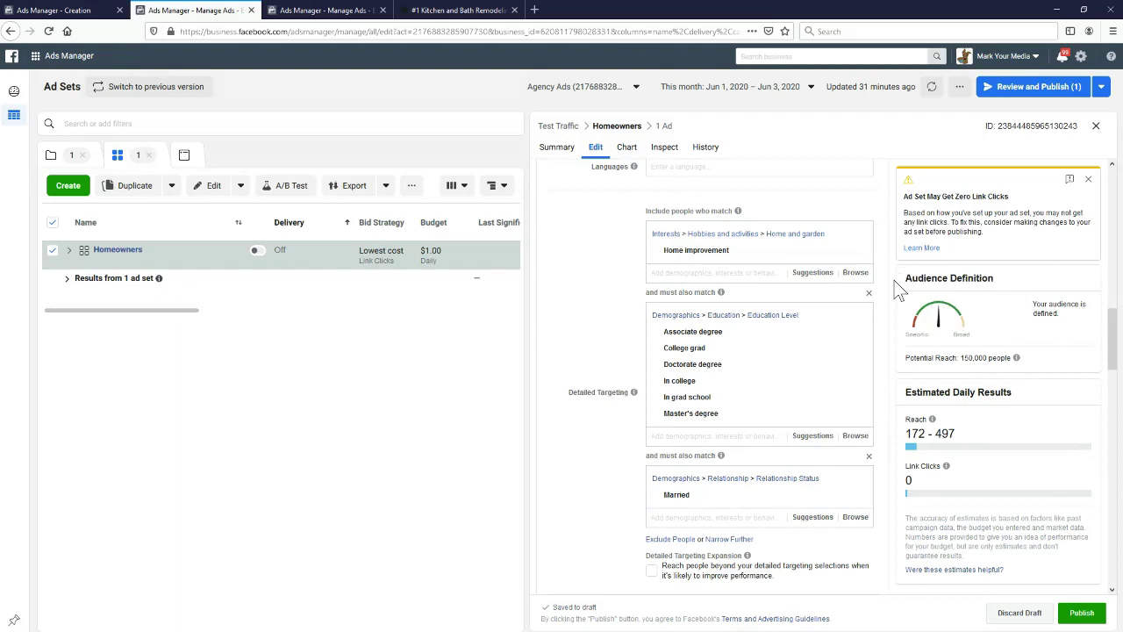
{"action": "scroll", "coordinate": [893, 281], "scroll_direction": "up", "scroll_amount": 3}
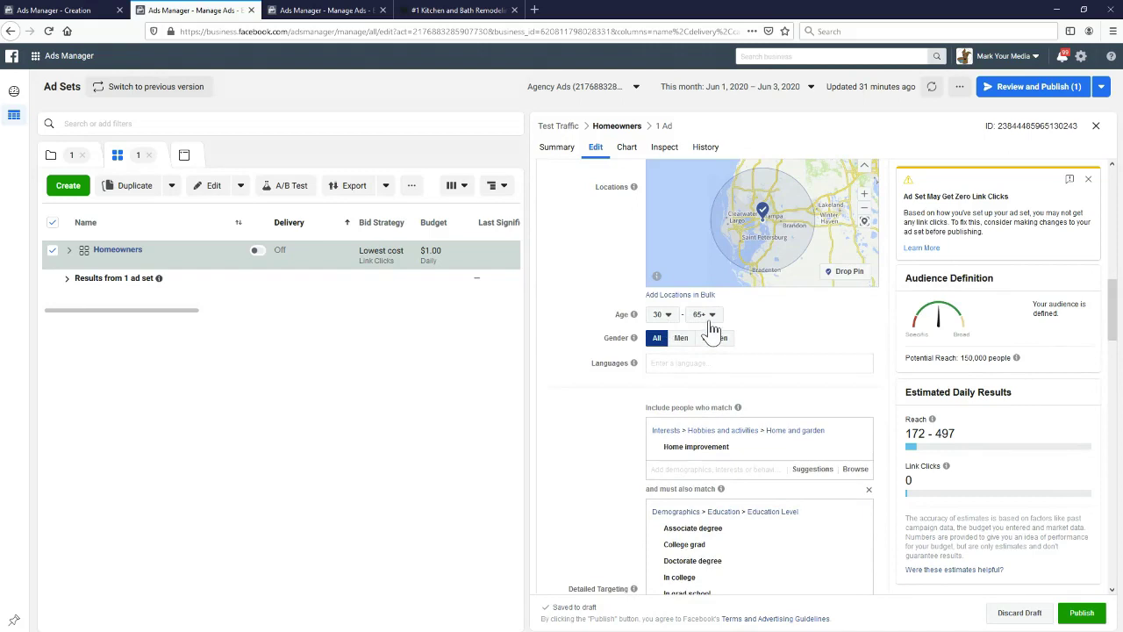
{"action": "scroll", "coordinate": [618, 362], "scroll_direction": "down", "scroll_amount": 1}
{"action": "scroll", "coordinate": [618, 363], "scroll_direction": "down", "scroll_amount": 3}
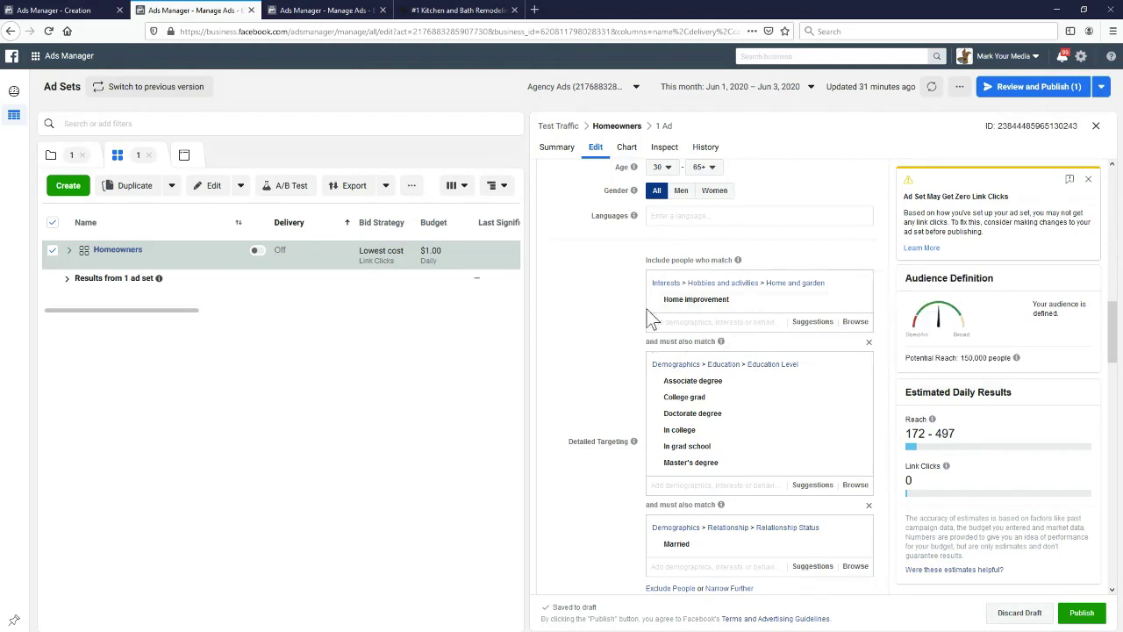
{"action": "mouse_move", "coordinate": [709, 307]}
{"action": "scroll", "coordinate": [600, 348], "scroll_direction": "down", "scroll_amount": 1}
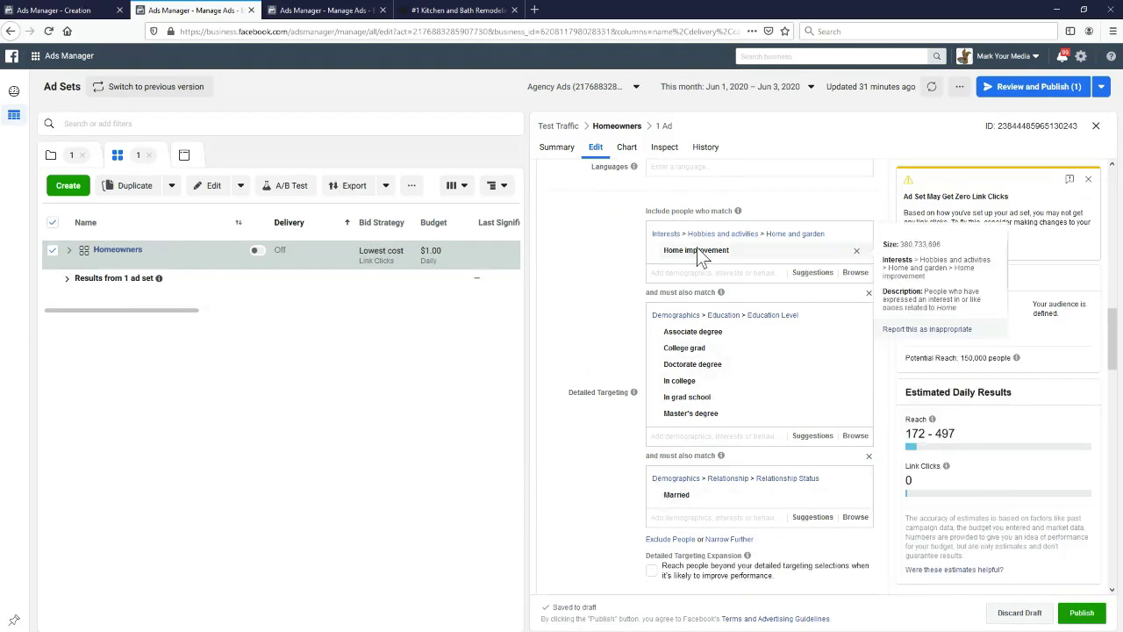
Remove College grad from the education level targeting and add it back.
{"action": "mouse_move", "coordinate": [696, 356]}
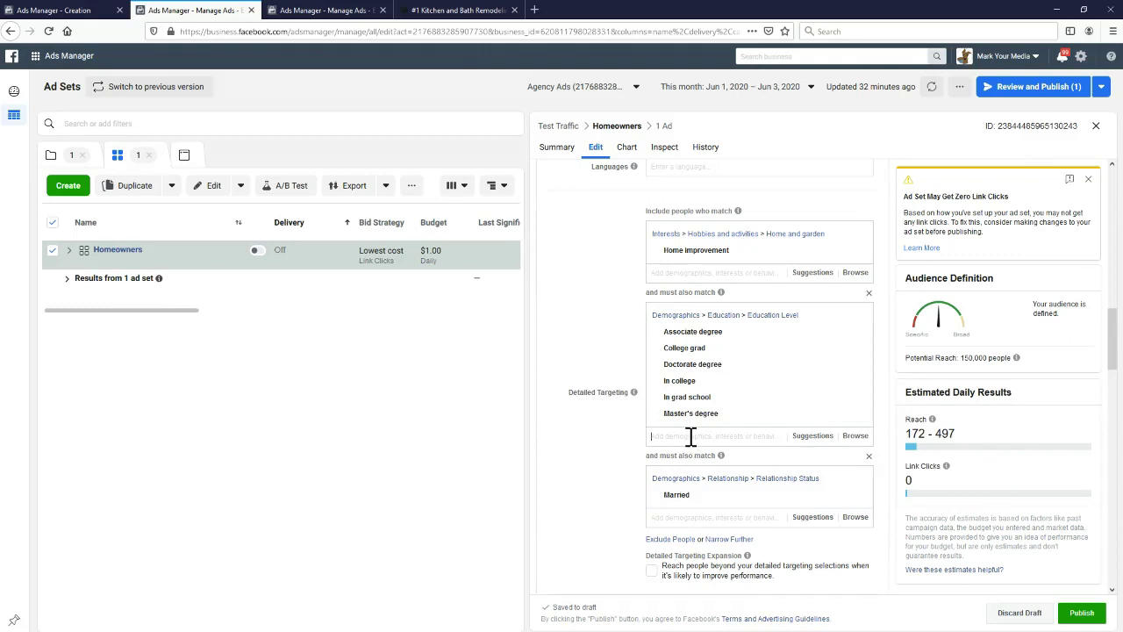
{"action": "left_click", "coordinate": [857, 349]}
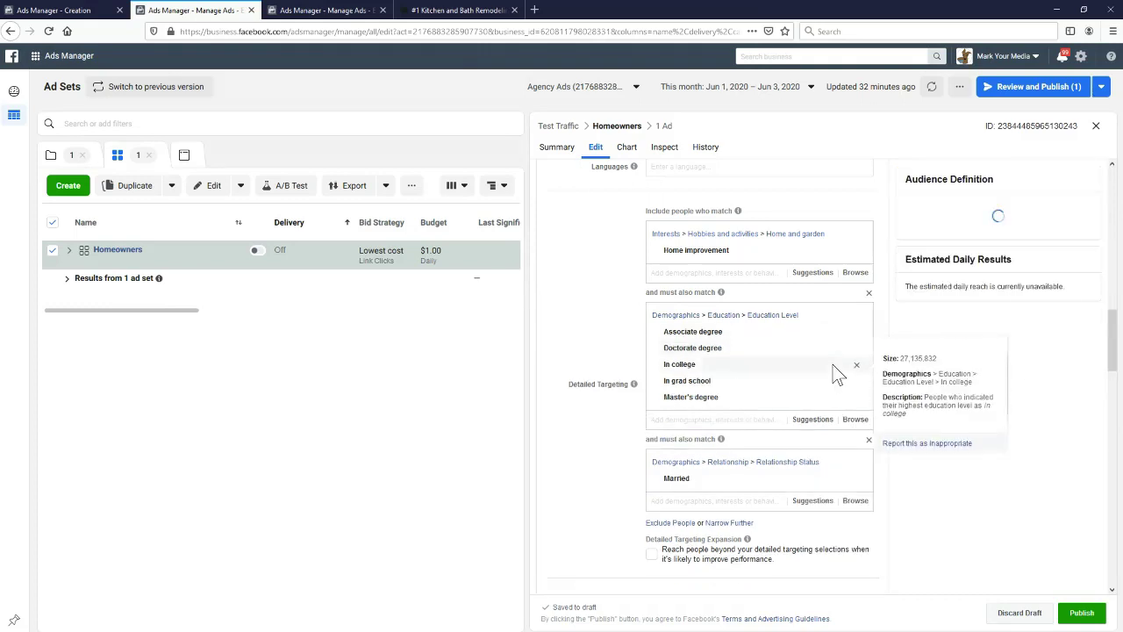
{"action": "left_click", "coordinate": [691, 419]}
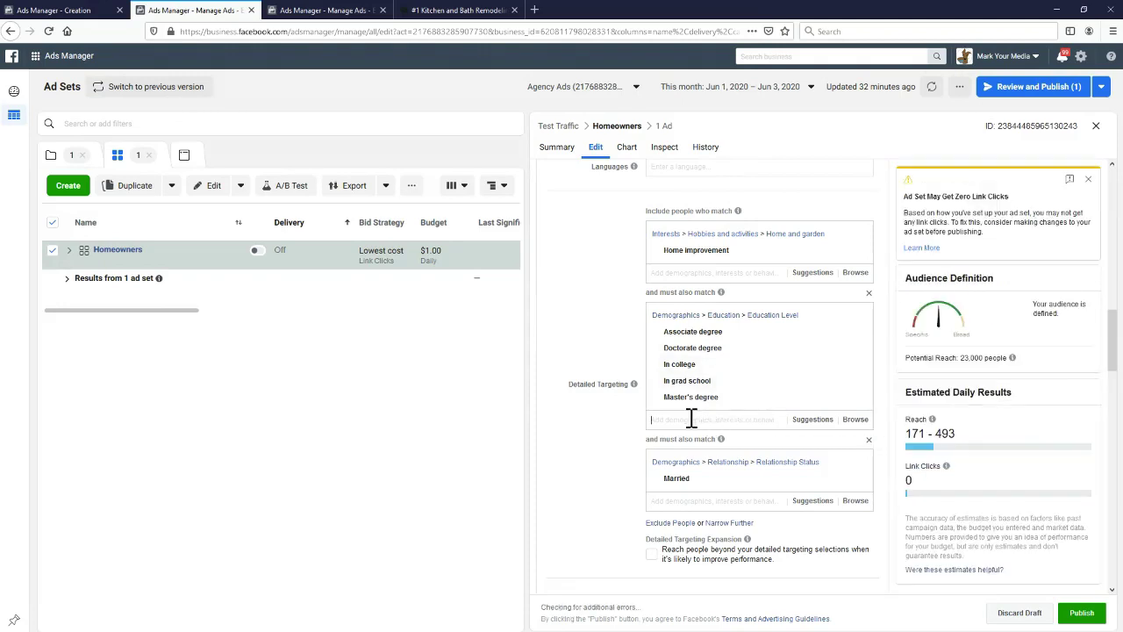
{"action": "type", "text": "college grad"}
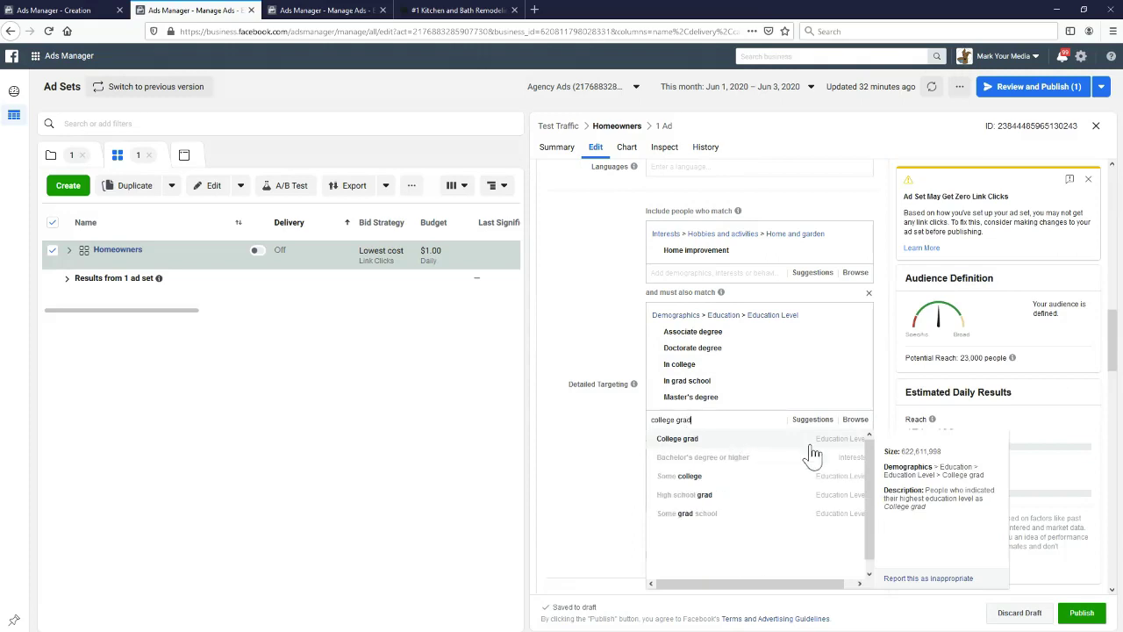
{"action": "left_click", "coordinate": [821, 452]}
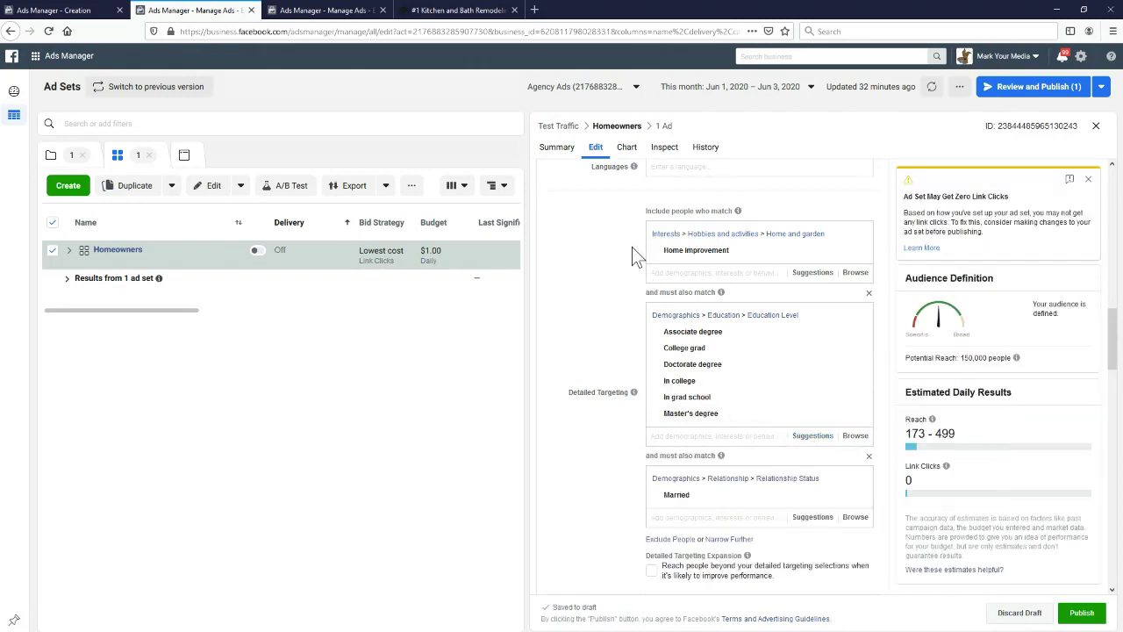
Remove the Married relationship status from the detailed targeting to compare the potential reach, and add it back.
{"action": "mouse_move", "coordinate": [693, 257]}
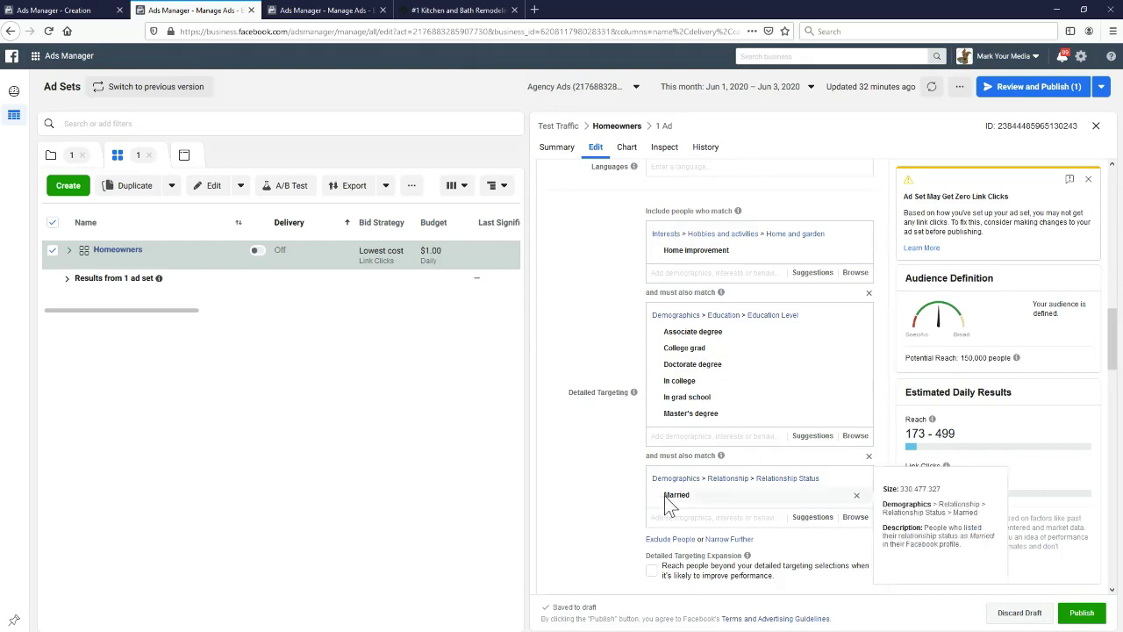
{"action": "scroll", "coordinate": [601, 392], "scroll_direction": "down", "scroll_amount": 1}
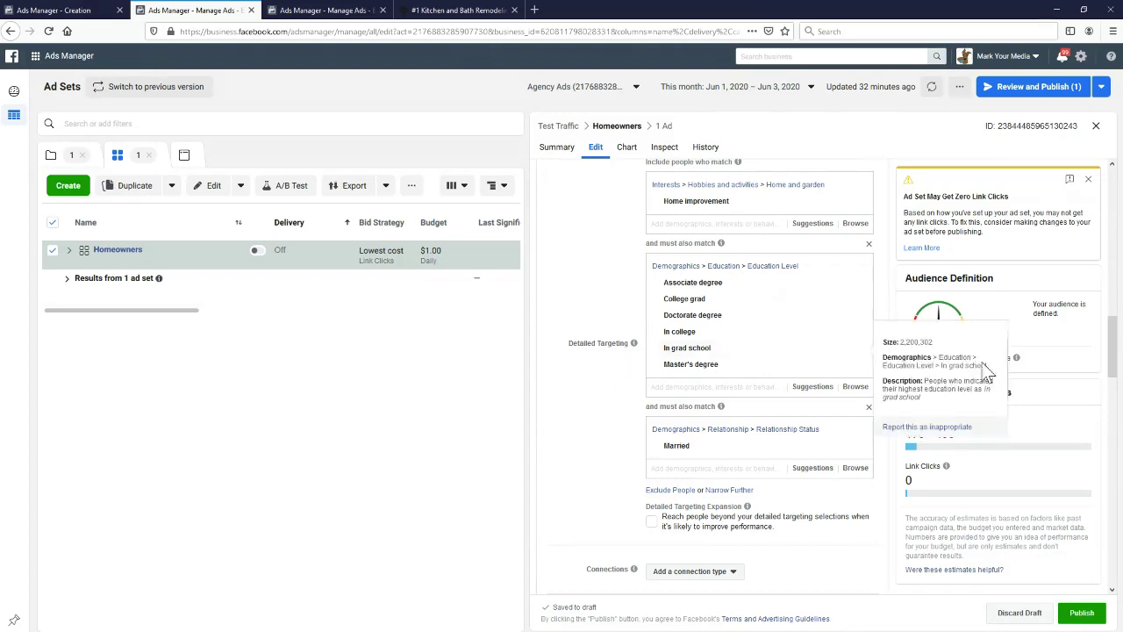
{"action": "mouse_move", "coordinate": [1000, 359]}
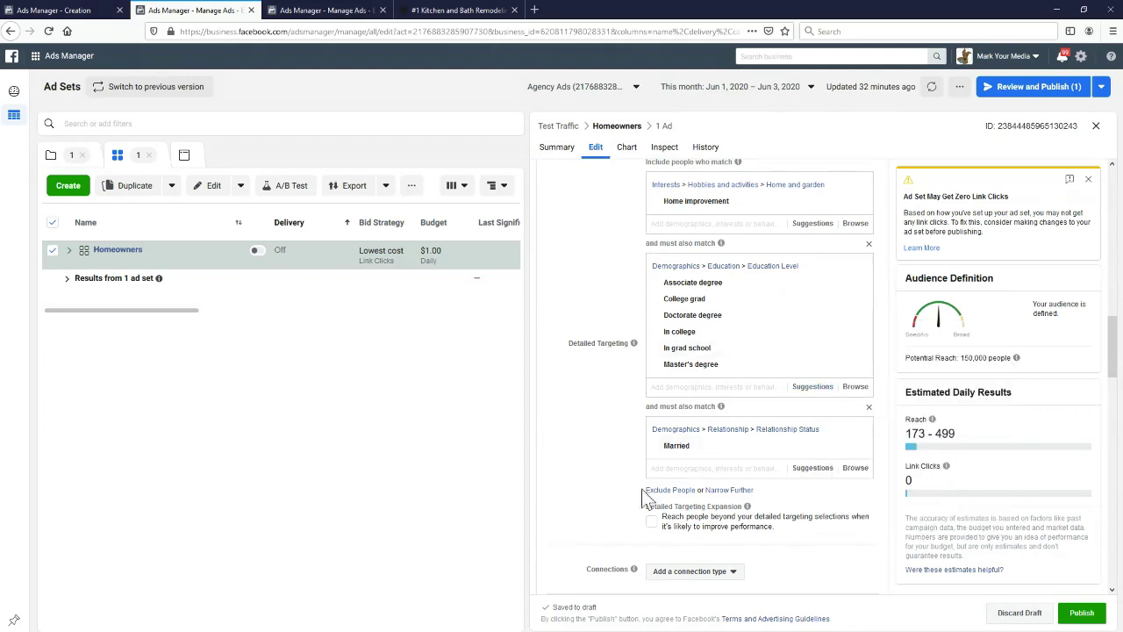
{"action": "mouse_move", "coordinate": [684, 446]}
{"action": "mouse_move", "coordinate": [752, 445]}
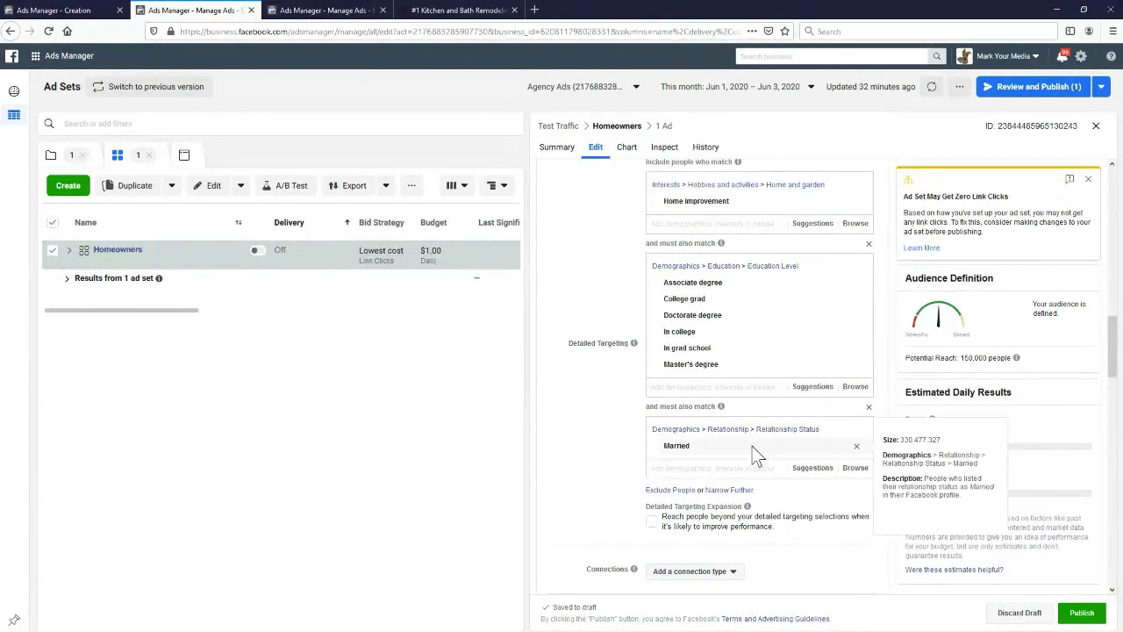
{"action": "left_click", "coordinate": [857, 448]}
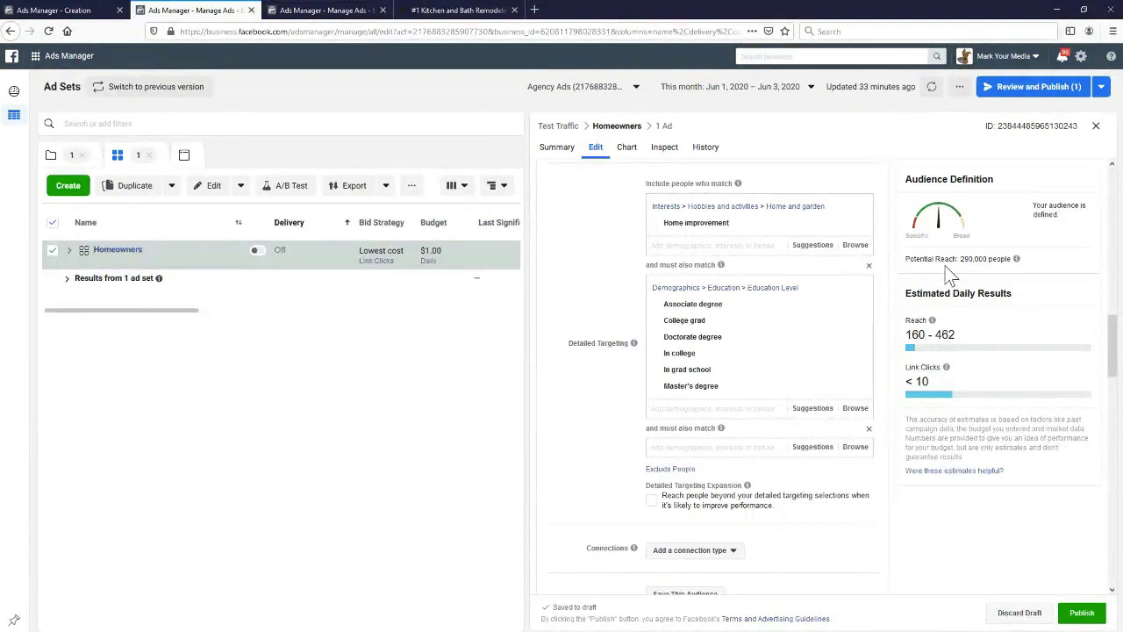
{"action": "left_click", "coordinate": [699, 450]}
{"action": "type", "text": "married"}
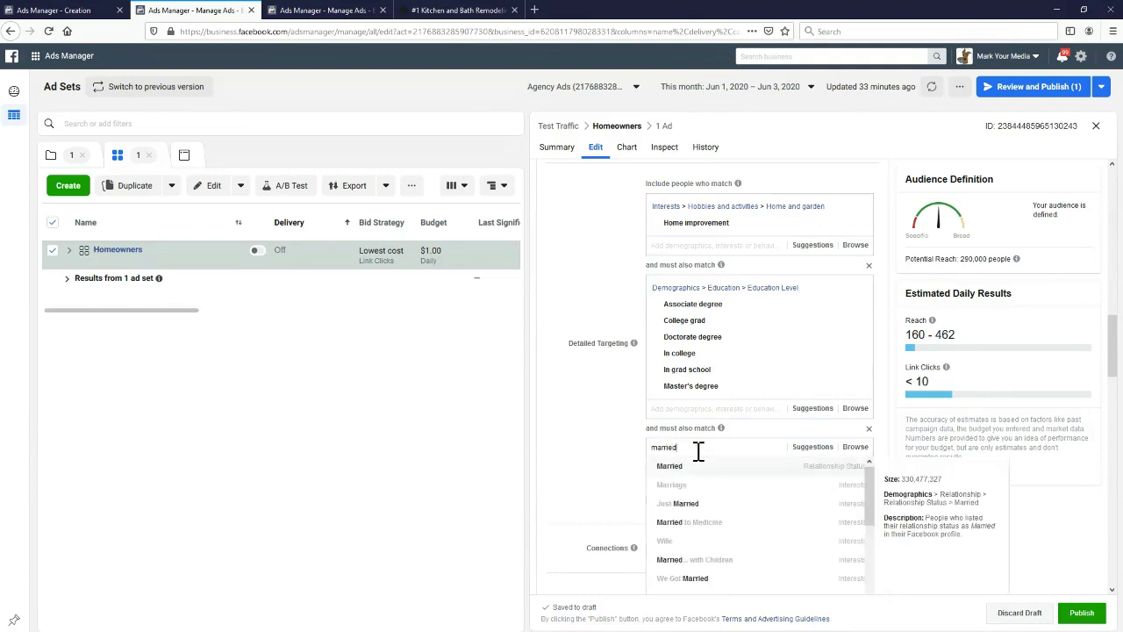
{"action": "left_click", "coordinate": [757, 472]}
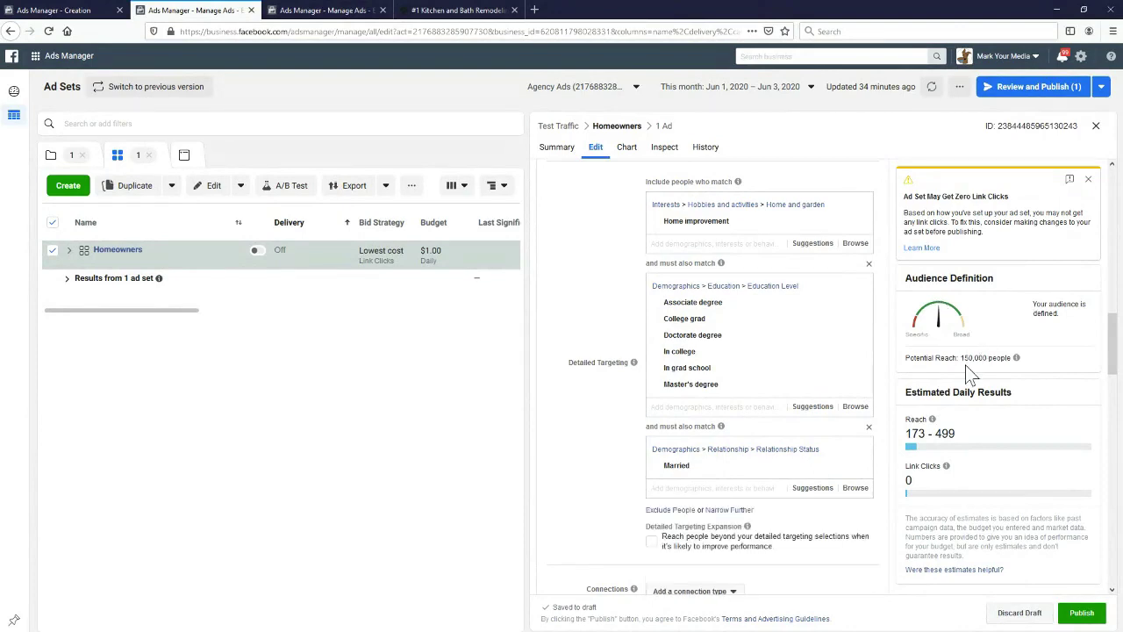
Exclude Facebook Instant Articles from the ad set's manual placements.
{"action": "scroll", "coordinate": [594, 309], "scroll_direction": "down", "scroll_amount": 3}
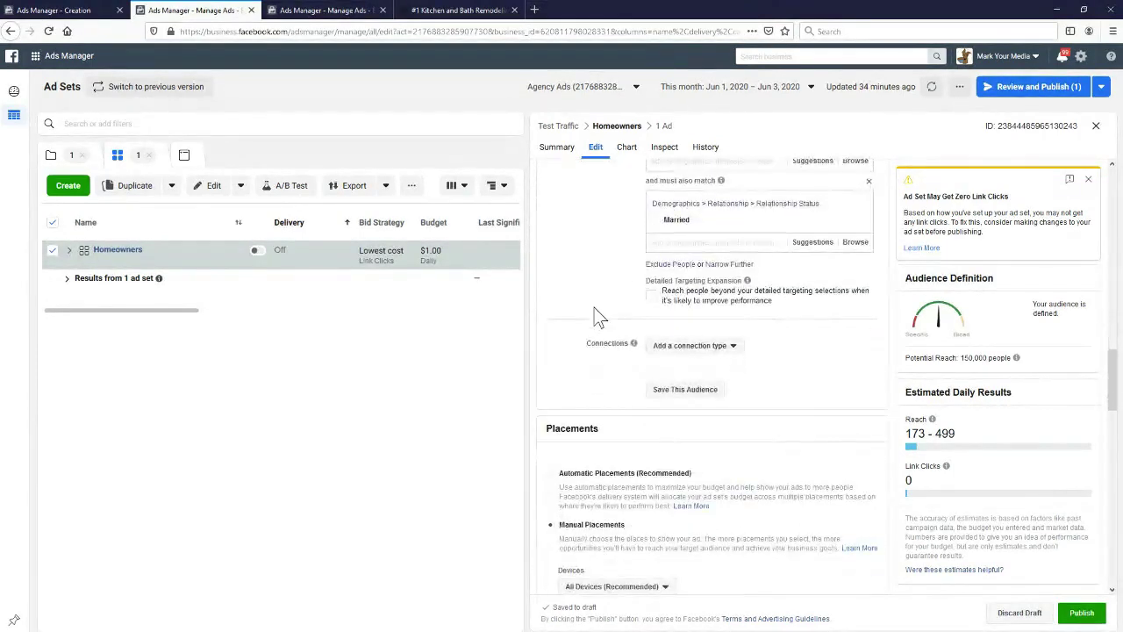
{"action": "scroll", "coordinate": [597, 311], "scroll_direction": "down", "scroll_amount": 2}
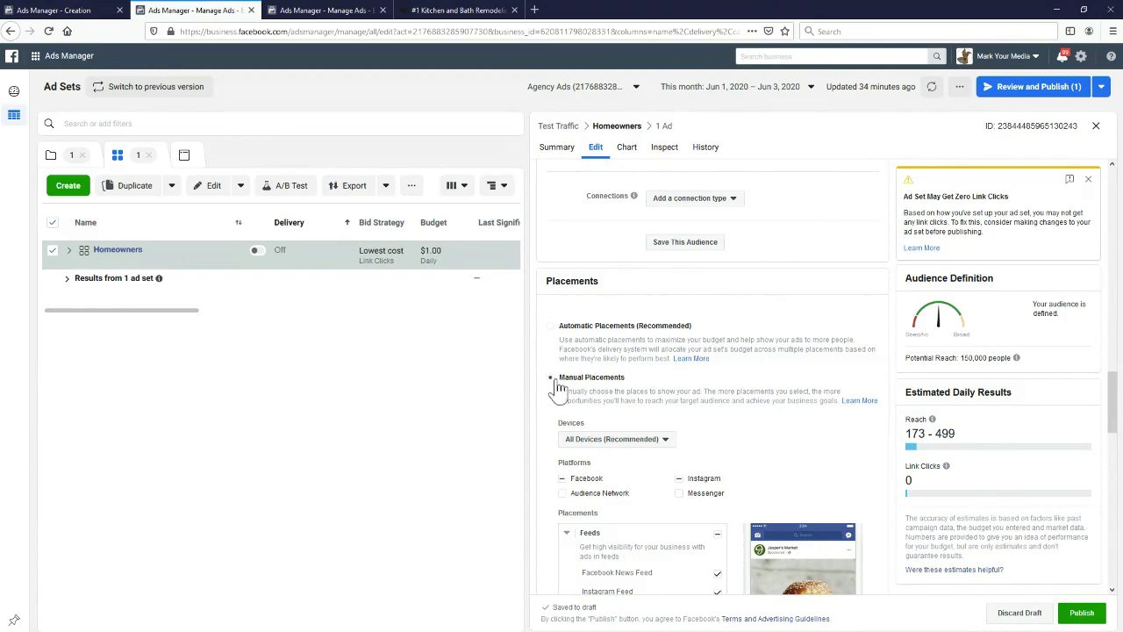
{"action": "scroll", "coordinate": [785, 371], "scroll_direction": "down", "scroll_amount": 4}
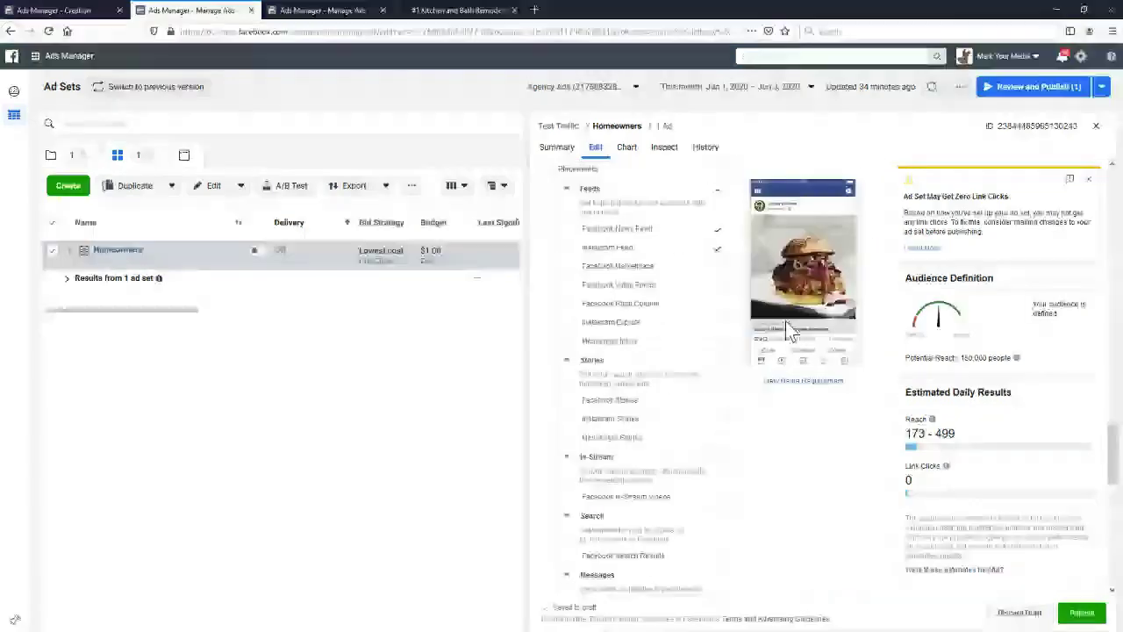
{"action": "scroll", "coordinate": [784, 364], "scroll_direction": "up", "scroll_amount": 1}
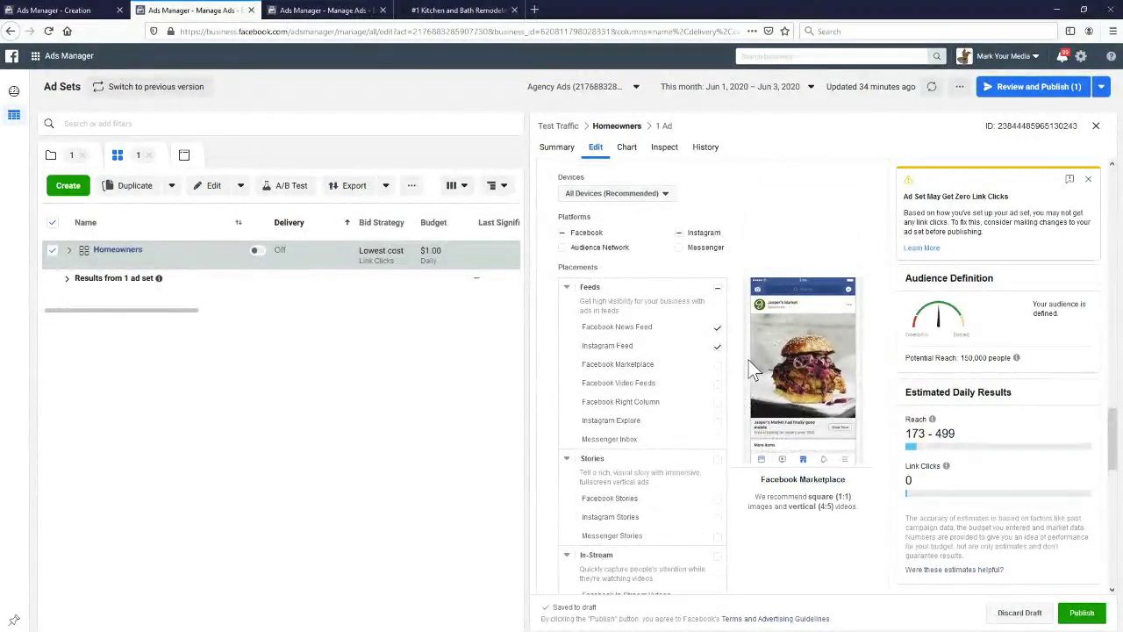
{"action": "scroll", "coordinate": [749, 360], "scroll_direction": "down", "scroll_amount": 3}
{"action": "scroll", "coordinate": [749, 360], "scroll_direction": "down", "scroll_amount": 3}
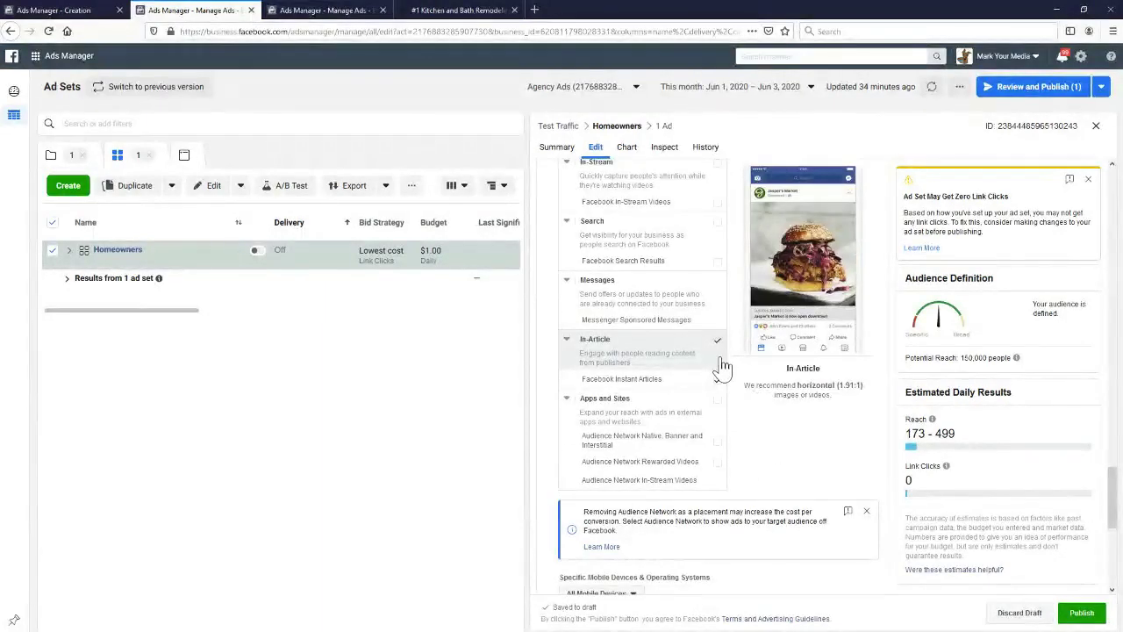
{"action": "left_click", "coordinate": [718, 383]}
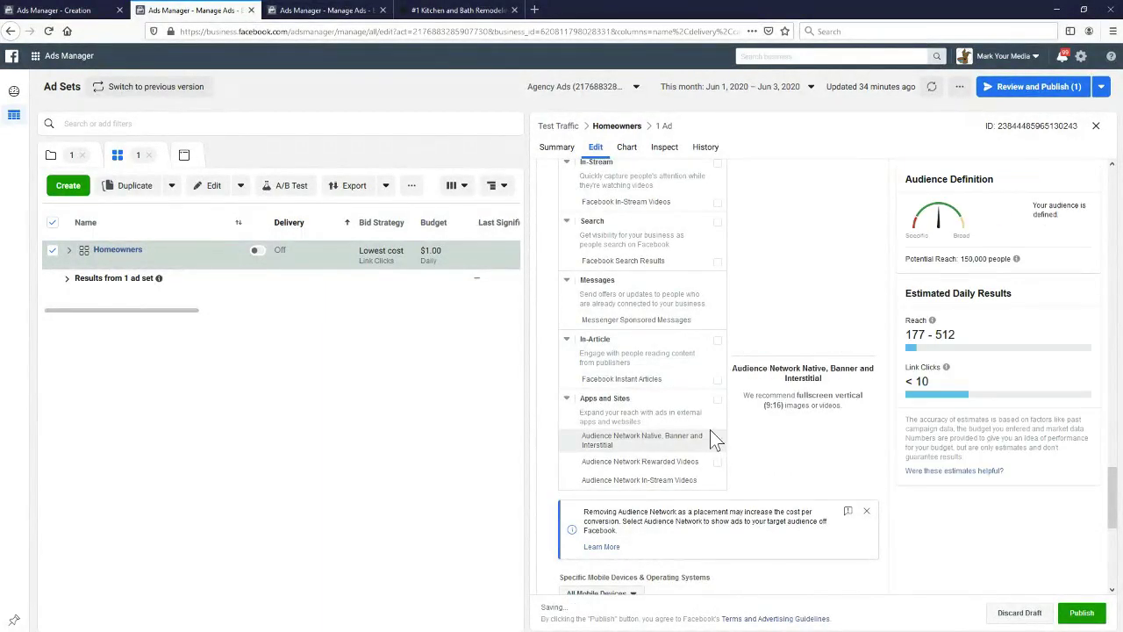
Review the manual placement options from Feeds and Stories through In-Article and Apps and Sites.
{"action": "scroll", "coordinate": [710, 434], "scroll_direction": "up", "scroll_amount": 3}
{"action": "scroll", "coordinate": [710, 435], "scroll_direction": "up", "scroll_amount": 2}
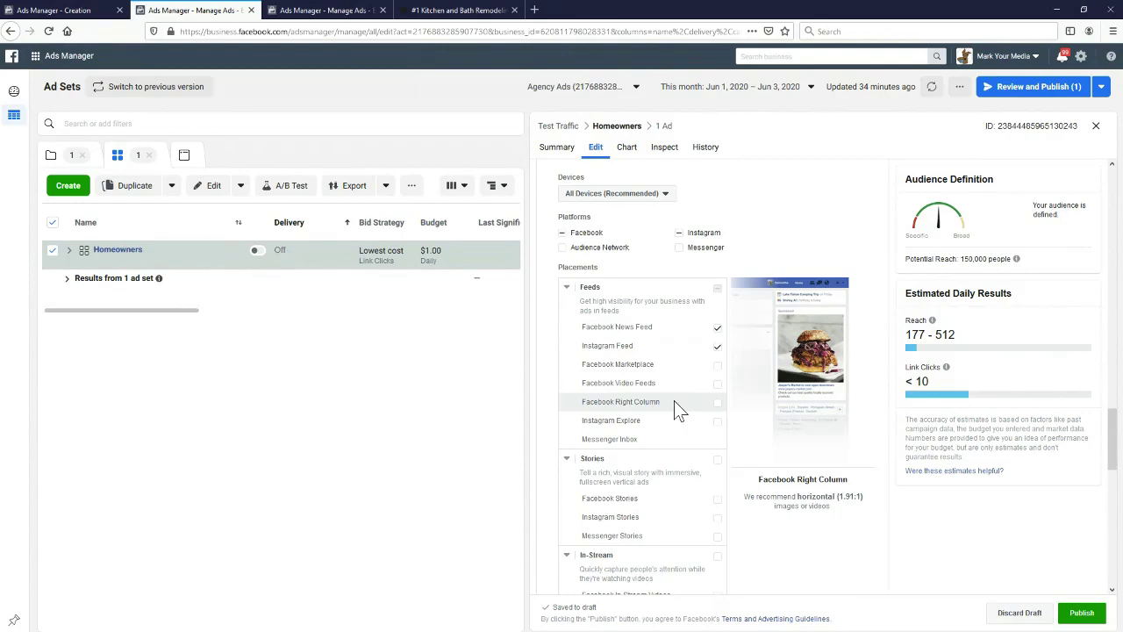
{"action": "scroll", "coordinate": [674, 402], "scroll_direction": "down", "scroll_amount": 2}
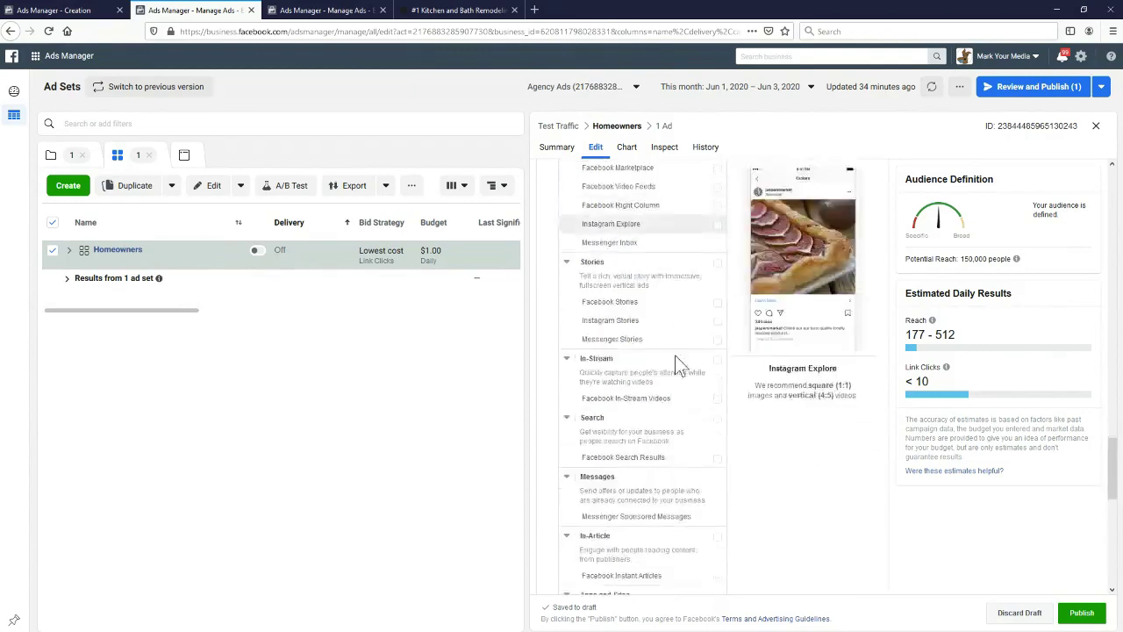
{"action": "scroll", "coordinate": [659, 497], "scroll_direction": "up", "scroll_amount": 3}
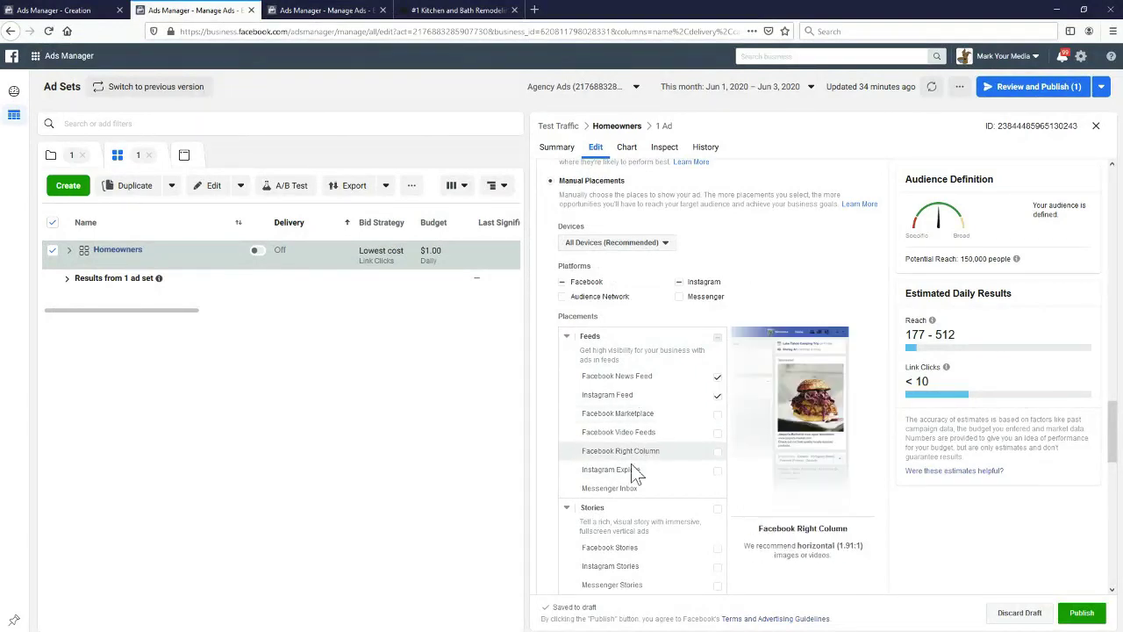
{"action": "scroll", "coordinate": [628, 478], "scroll_direction": "down", "scroll_amount": 3}
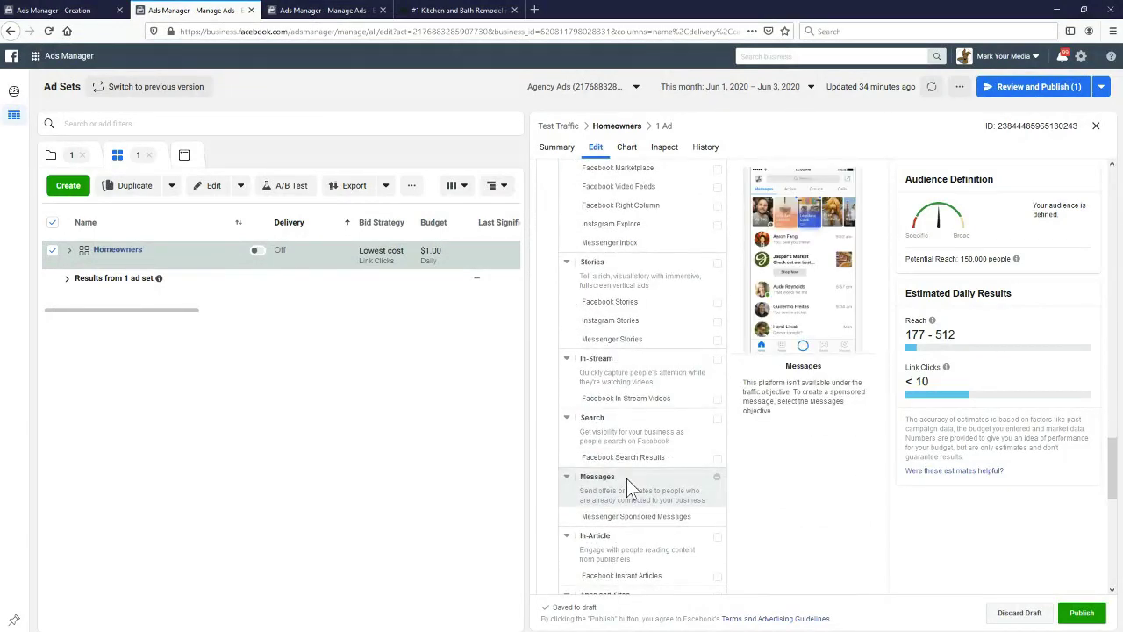
{"action": "scroll", "coordinate": [625, 484], "scroll_direction": "down", "scroll_amount": 1}
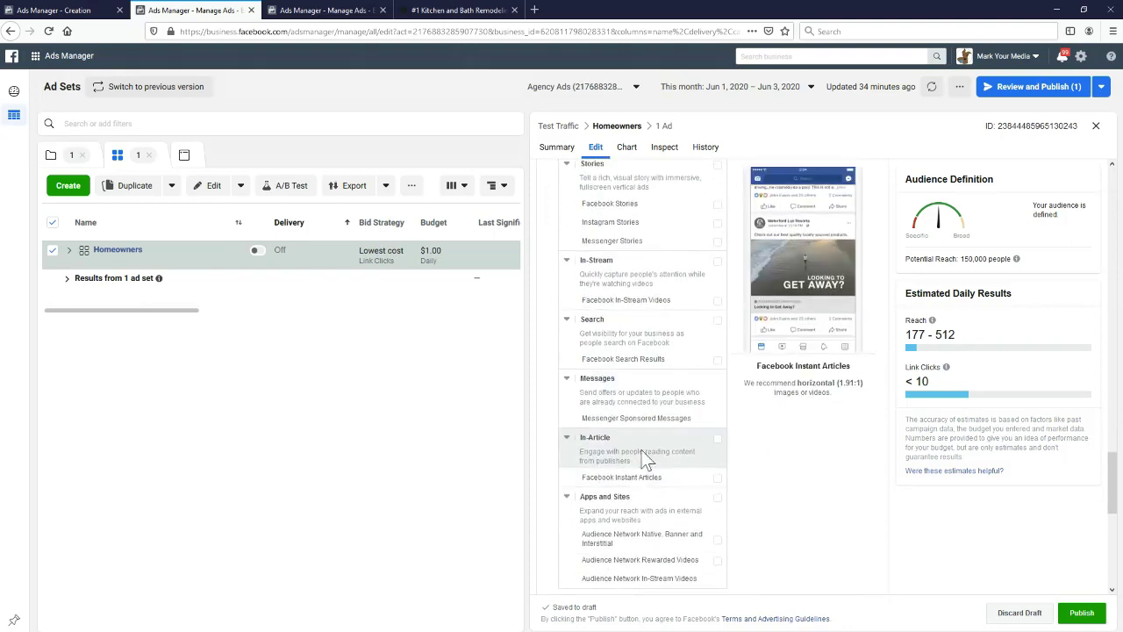
{"action": "scroll", "coordinate": [634, 488], "scroll_direction": "down", "scroll_amount": 1}
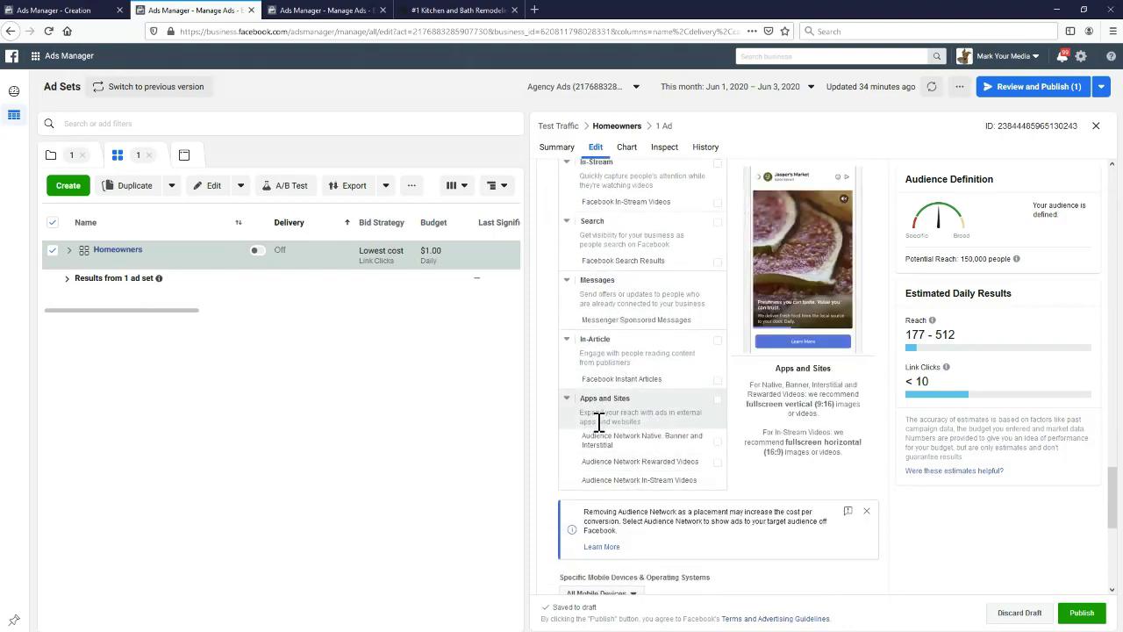
Exclude Instagram Feed from the Homeowners ad set's manual placements and include it again.
{"action": "scroll", "coordinate": [634, 458], "scroll_direction": "up", "scroll_amount": 5}
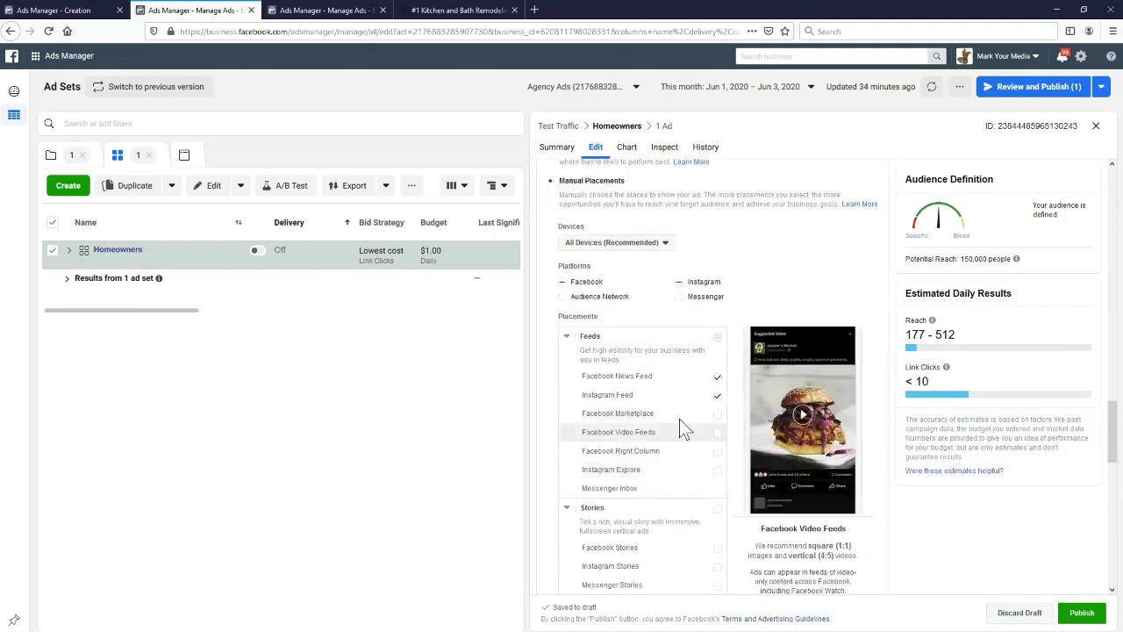
{"action": "left_click", "coordinate": [719, 394]}
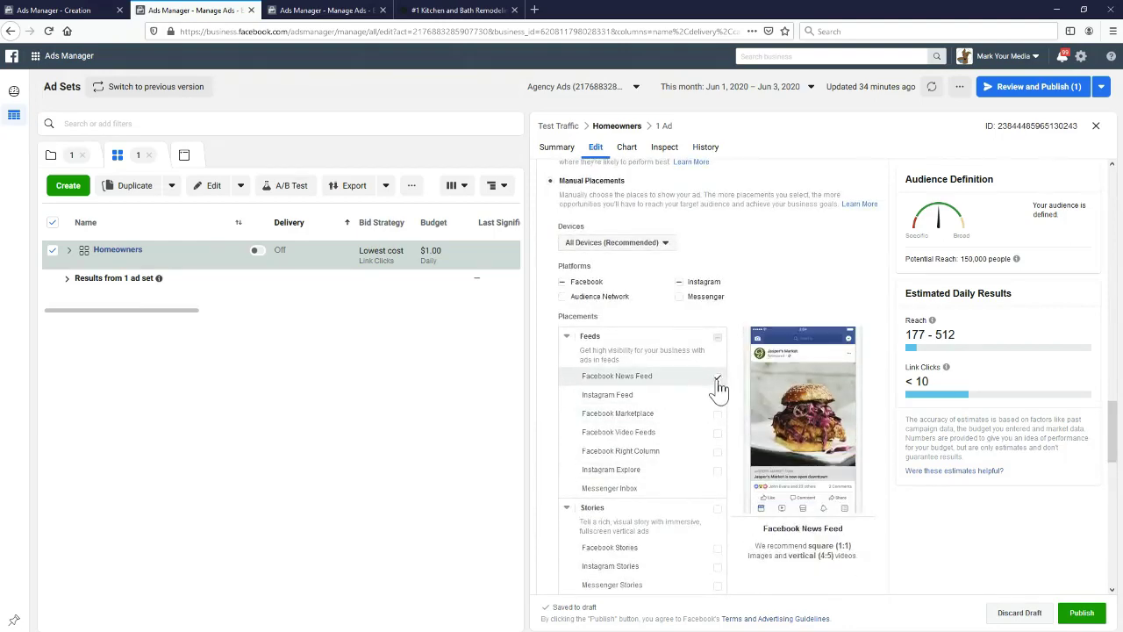
{"action": "left_click", "coordinate": [719, 395]}
Review the optimization options for ad delivery in the Homeowners ad set and keep Link Clicks.
{"action": "scroll", "coordinate": [719, 402], "scroll_direction": "down", "scroll_amount": 2}
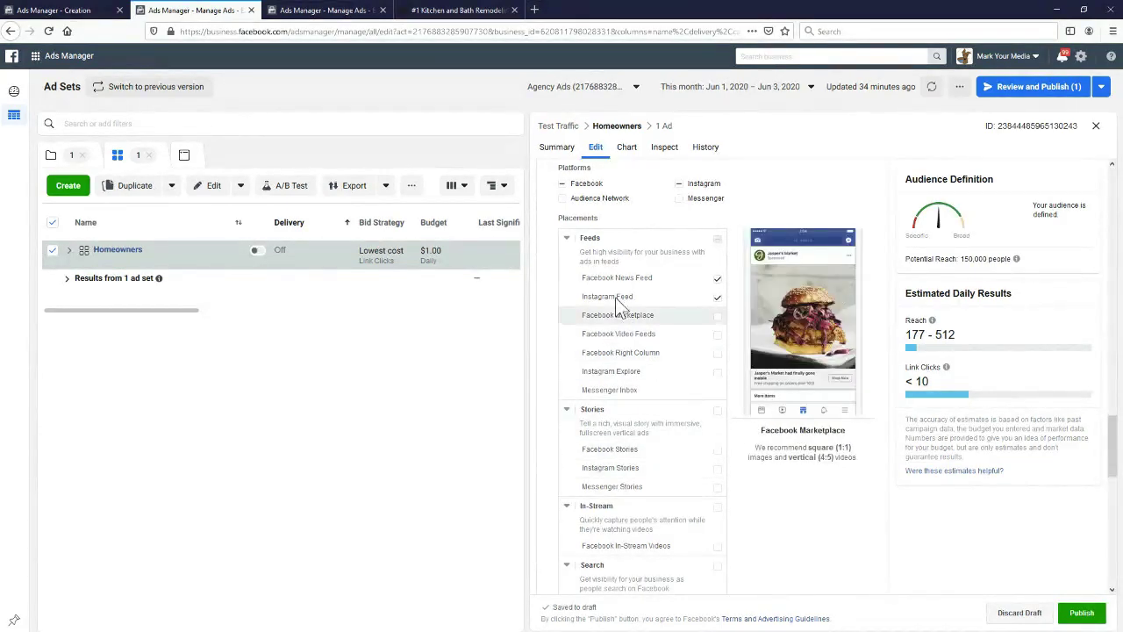
{"action": "scroll", "coordinate": [677, 279], "scroll_direction": "down", "scroll_amount": 5}
{"action": "scroll", "coordinate": [677, 278], "scroll_direction": "down", "scroll_amount": 3}
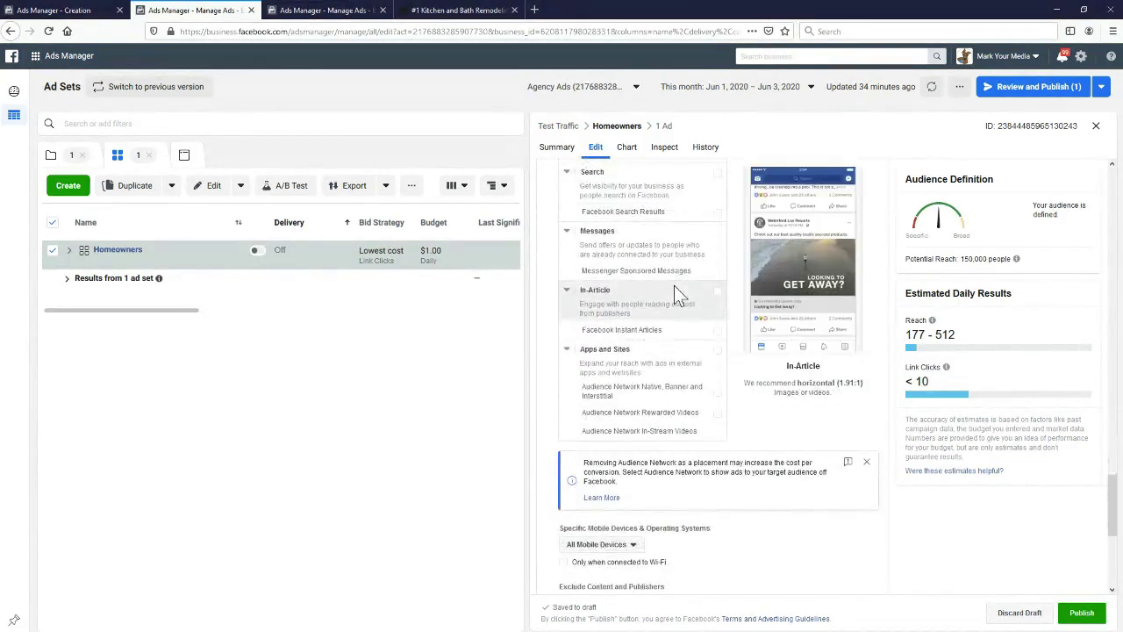
{"action": "scroll", "coordinate": [674, 286], "scroll_direction": "down", "scroll_amount": 5}
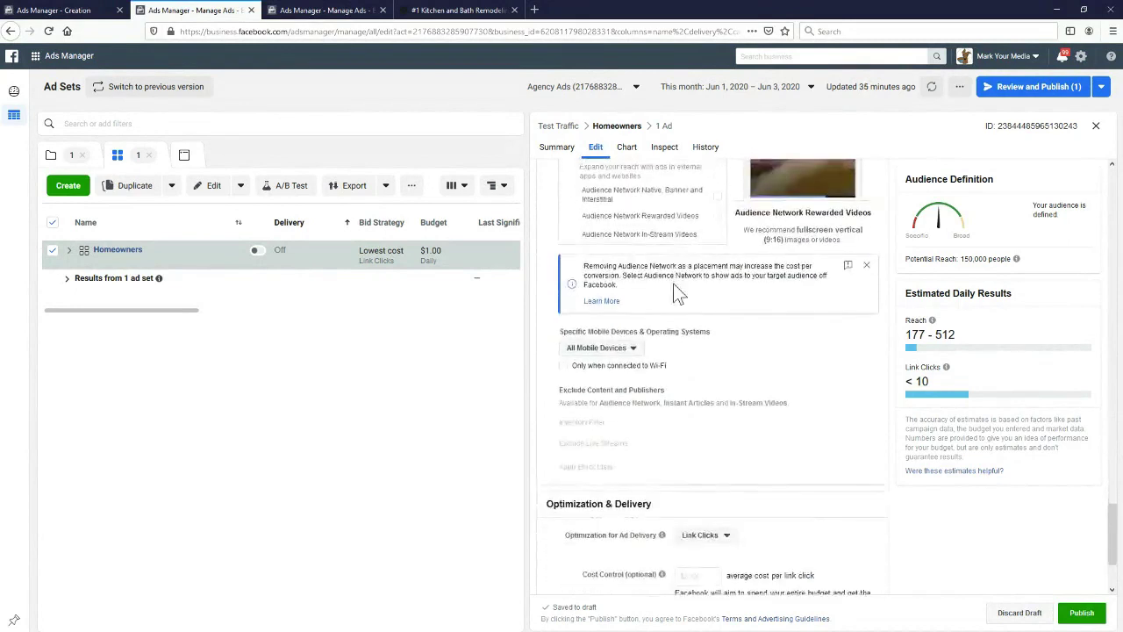
{"action": "scroll", "coordinate": [673, 277], "scroll_direction": "down", "scroll_amount": 2}
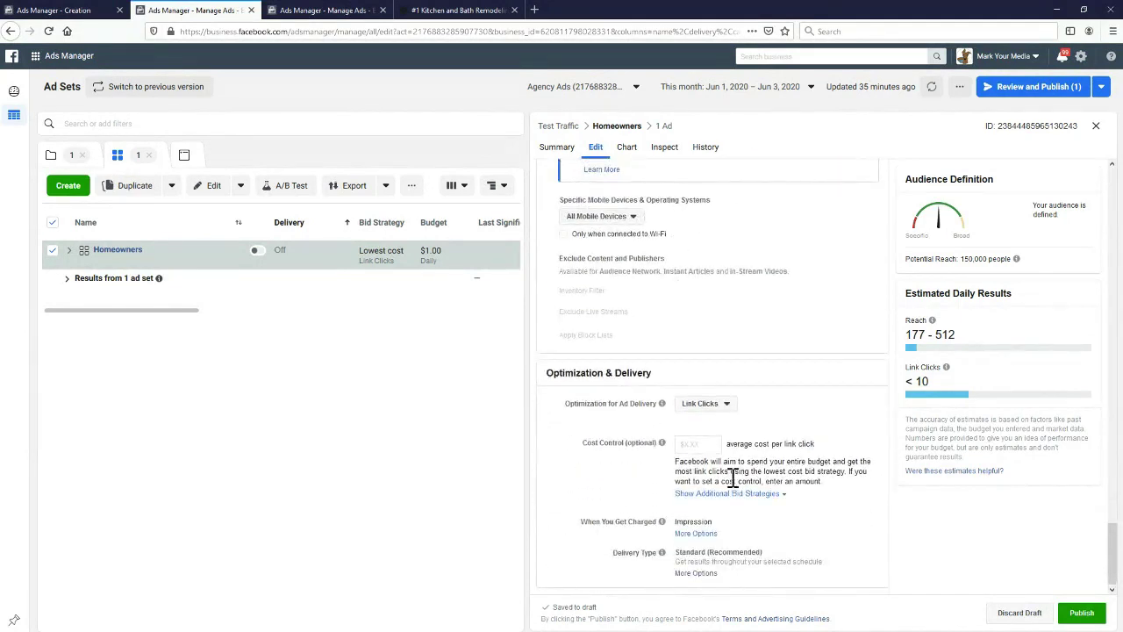
{"action": "left_click", "coordinate": [730, 409]}
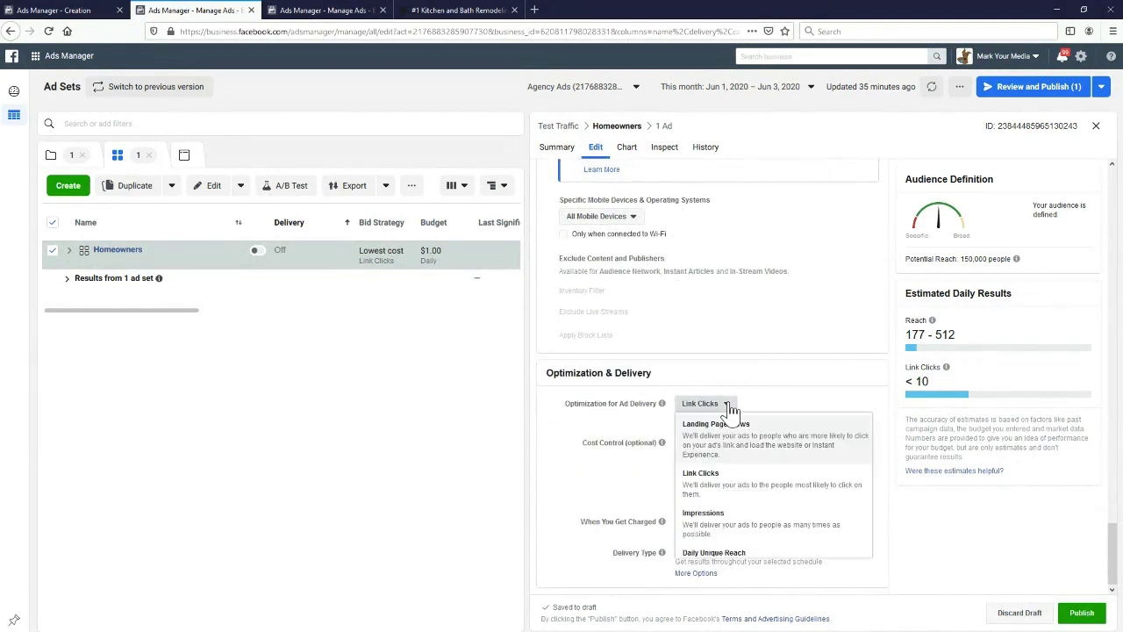
{"action": "left_click", "coordinate": [711, 485]}
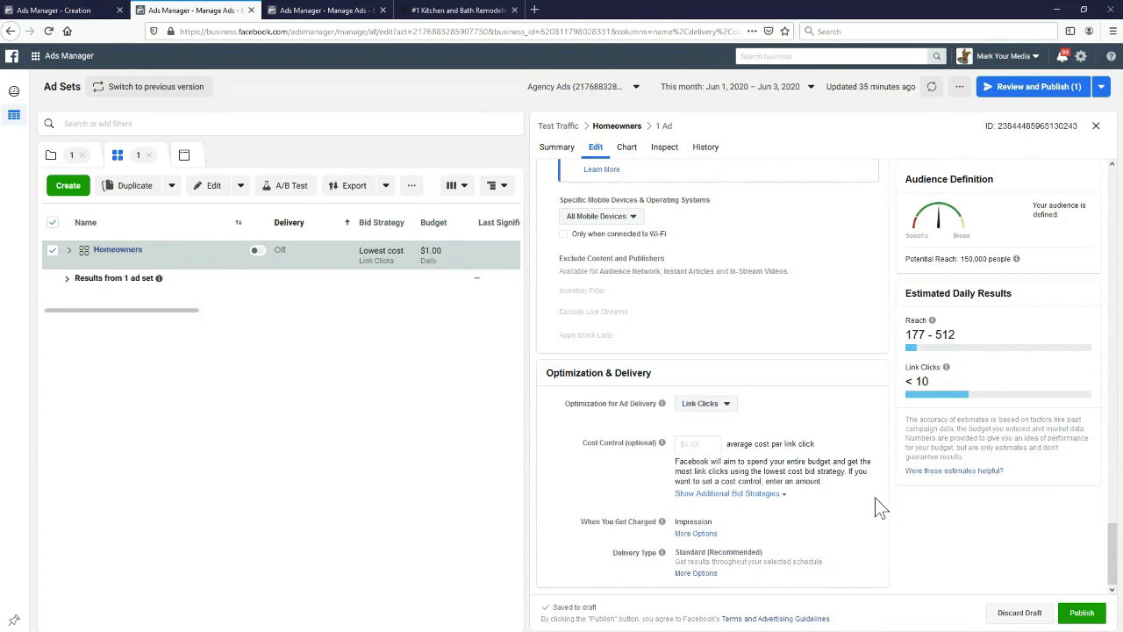
Compare the campaigns overview with the edit page of video ad 1 in the Homeowners ad set.
{"action": "left_click", "coordinate": [302, 12]}
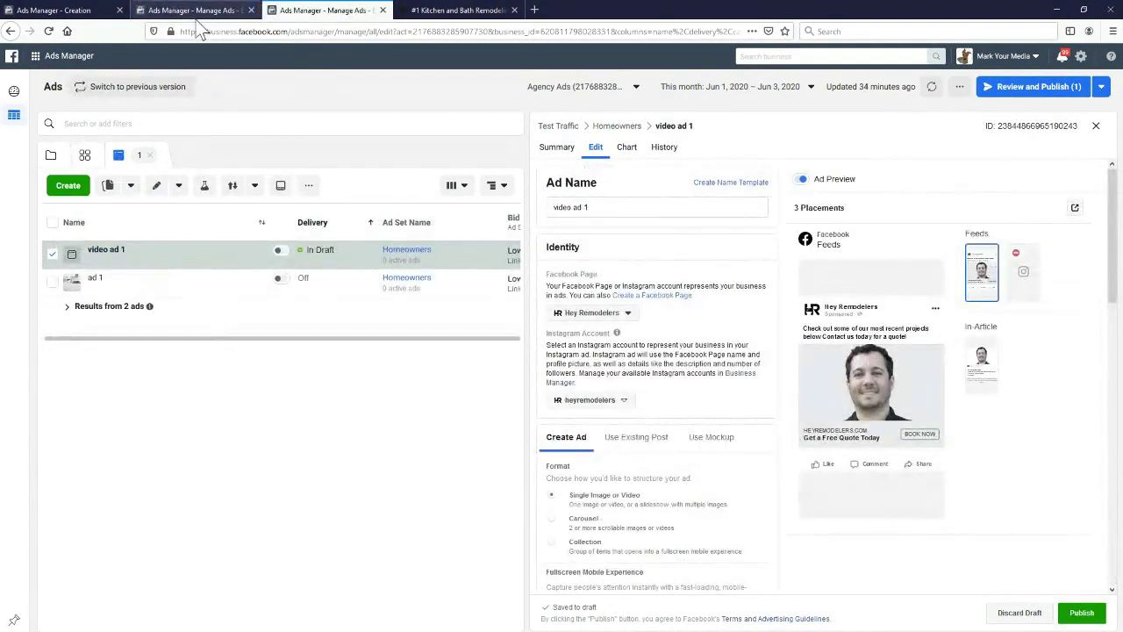
{"action": "left_click", "coordinate": [79, 11]}
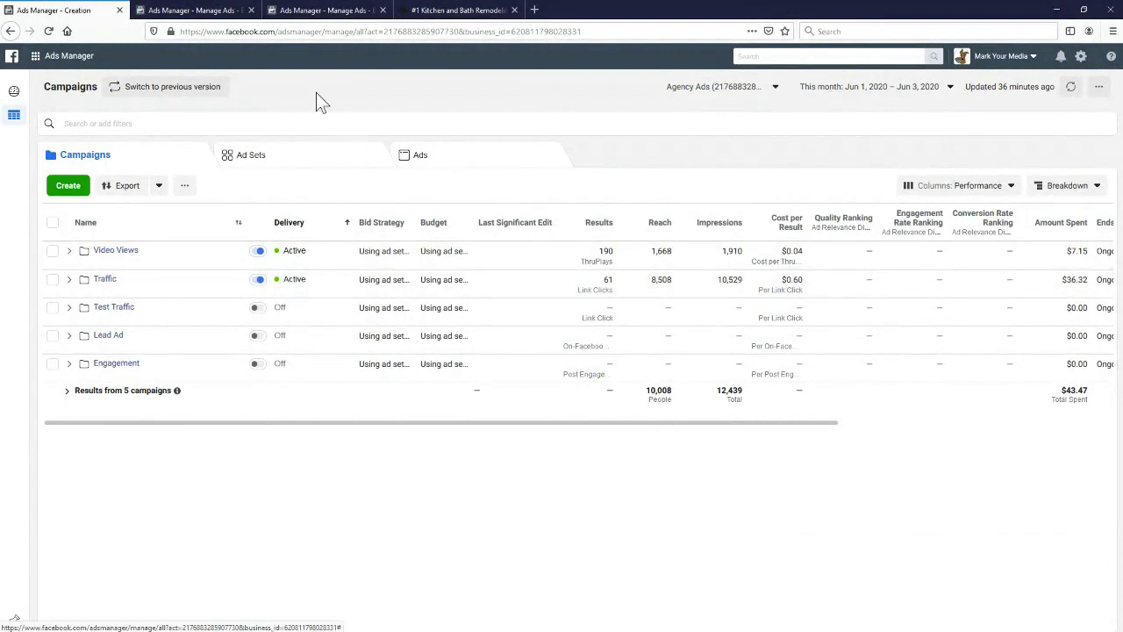
{"action": "left_click", "coordinate": [320, 12]}
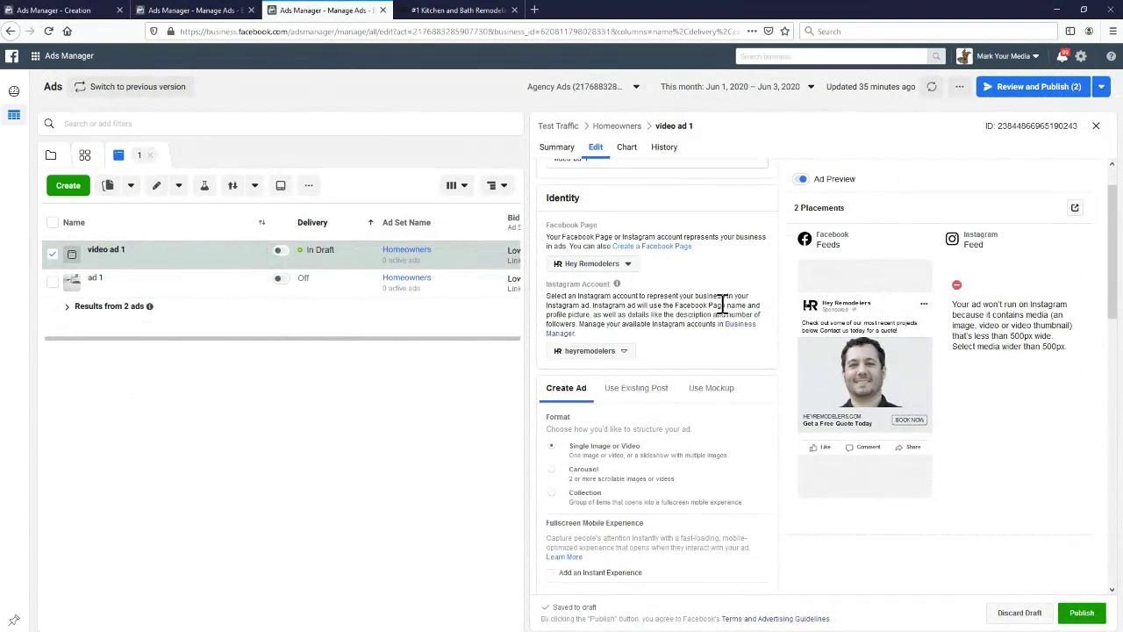
{"action": "scroll", "coordinate": [717, 327], "scroll_direction": "down", "scroll_amount": 1}
{"action": "scroll", "coordinate": [717, 330], "scroll_direction": "up", "scroll_amount": 1}
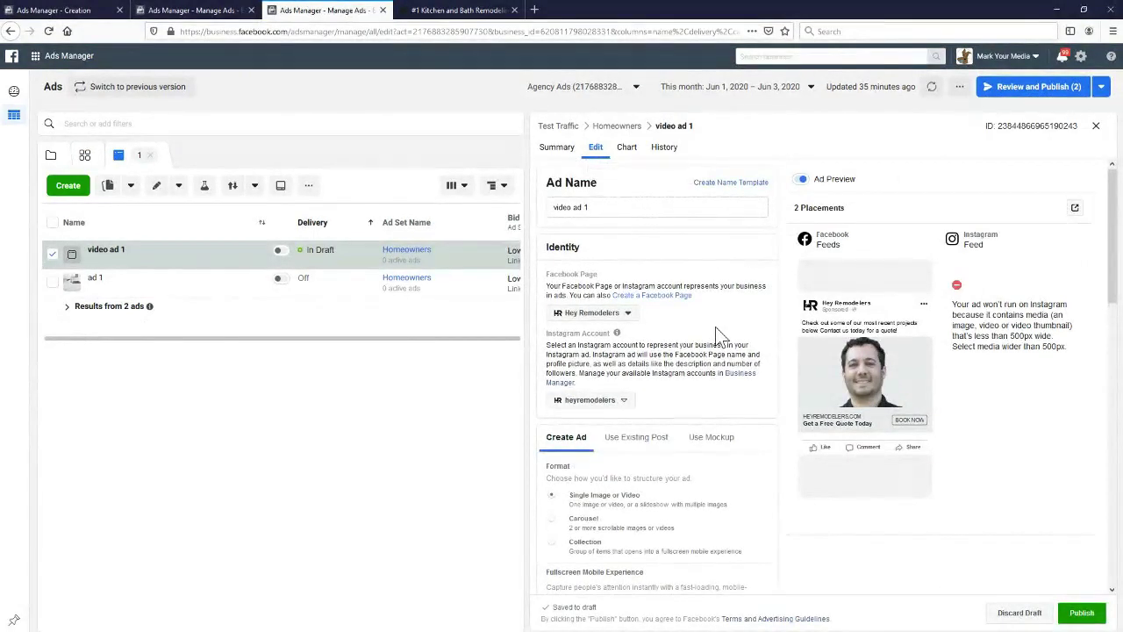
{"action": "left_click", "coordinate": [79, 10]}
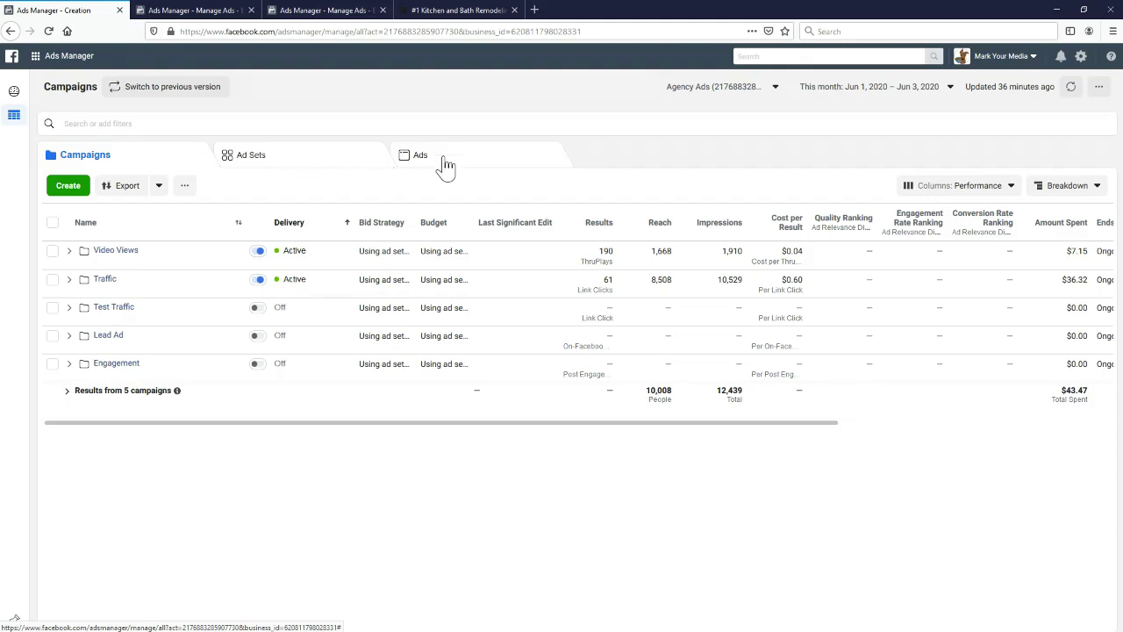
{"action": "left_click", "coordinate": [316, 9]}
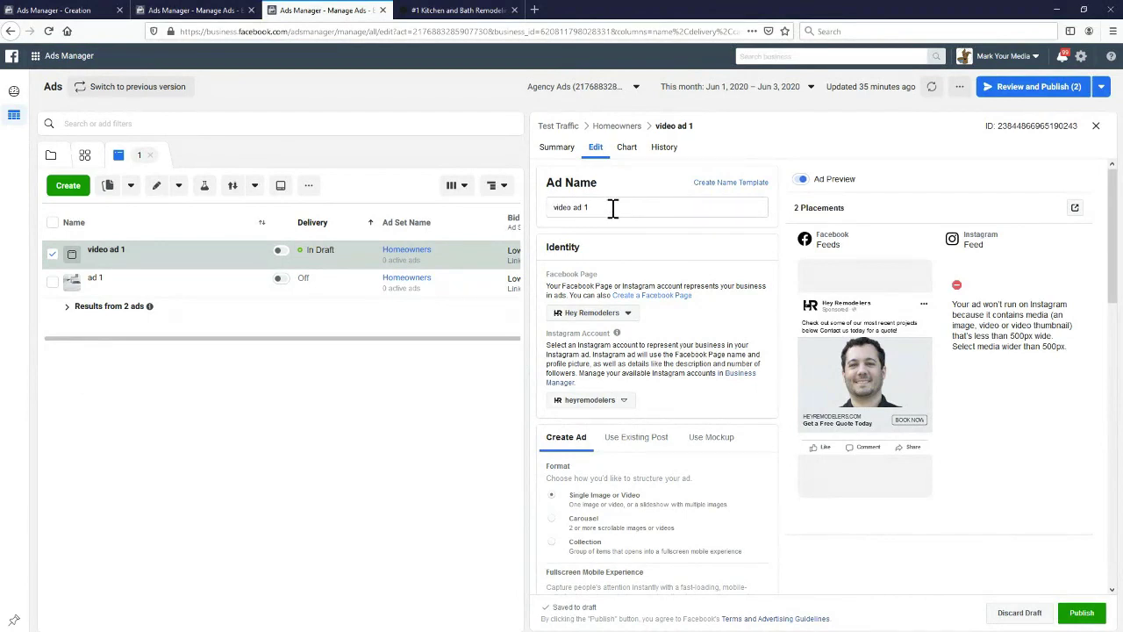
Browse the account's videos as media for video ad 1 and close the library without choosing one.
{"action": "scroll", "coordinate": [664, 252], "scroll_direction": "down", "scroll_amount": 2}
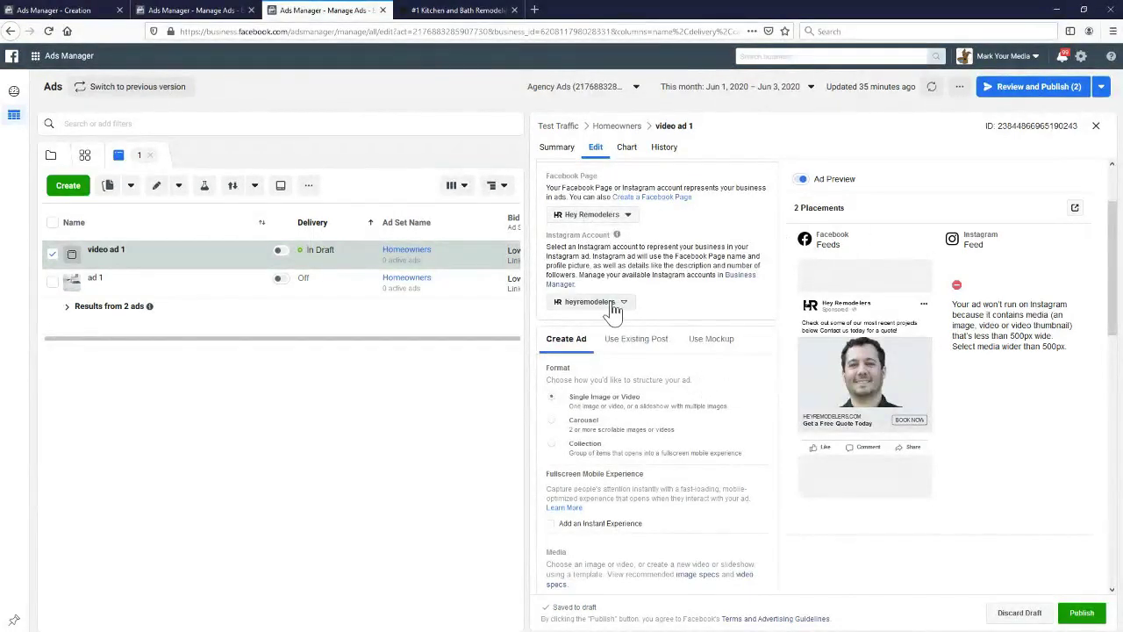
{"action": "scroll", "coordinate": [687, 291], "scroll_direction": "down", "scroll_amount": 3}
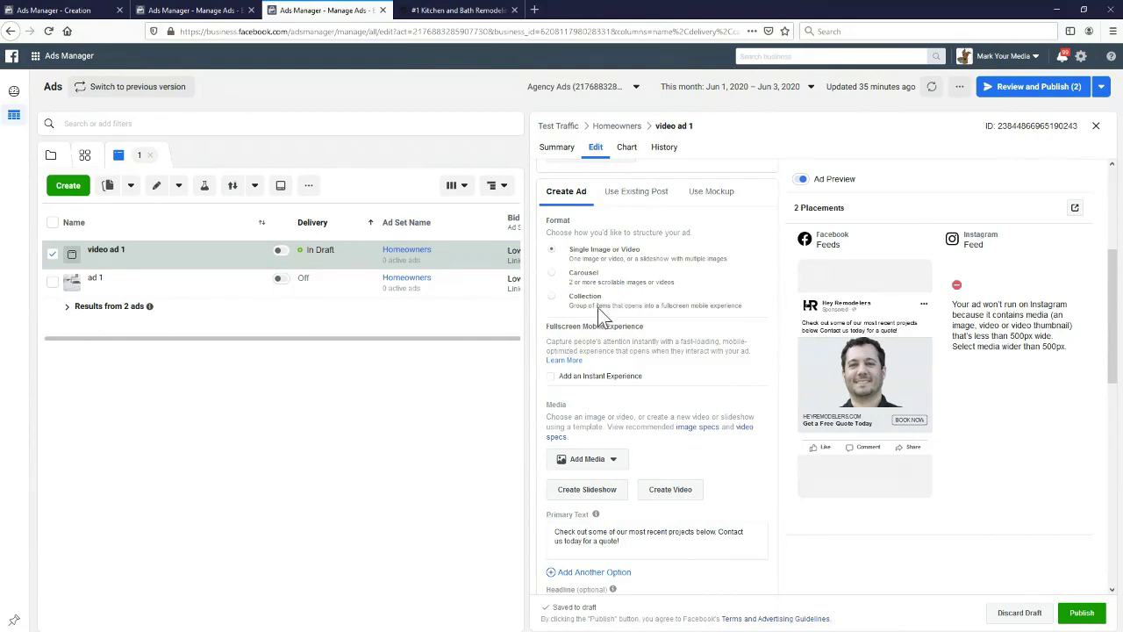
{"action": "scroll", "coordinate": [596, 308], "scroll_direction": "up", "scroll_amount": 1}
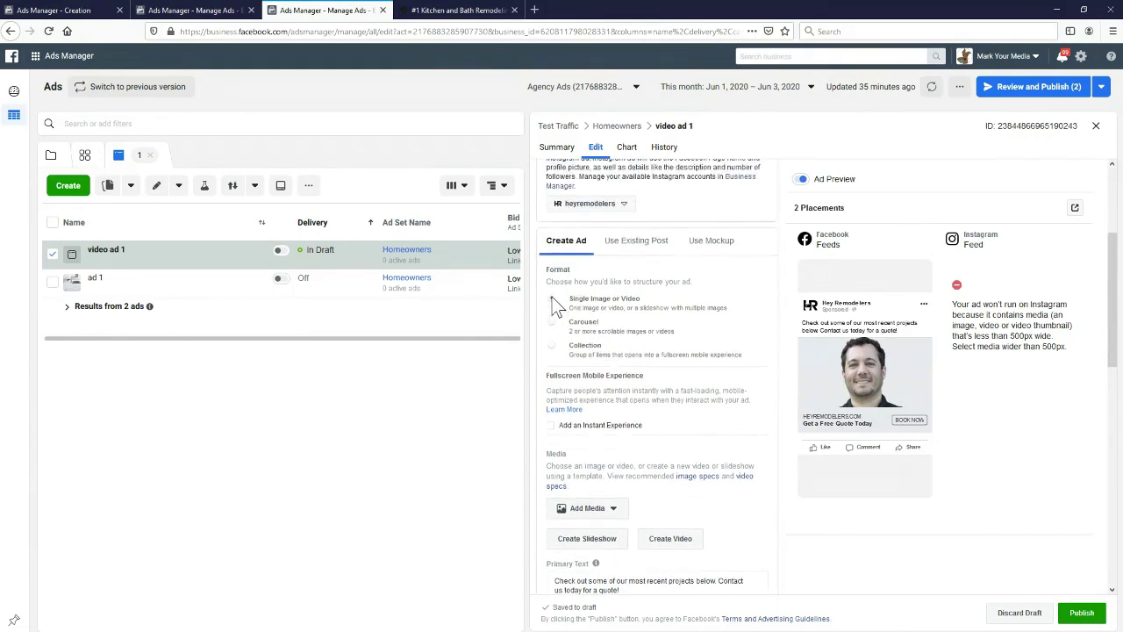
{"action": "scroll", "coordinate": [694, 294], "scroll_direction": "down", "scroll_amount": 3}
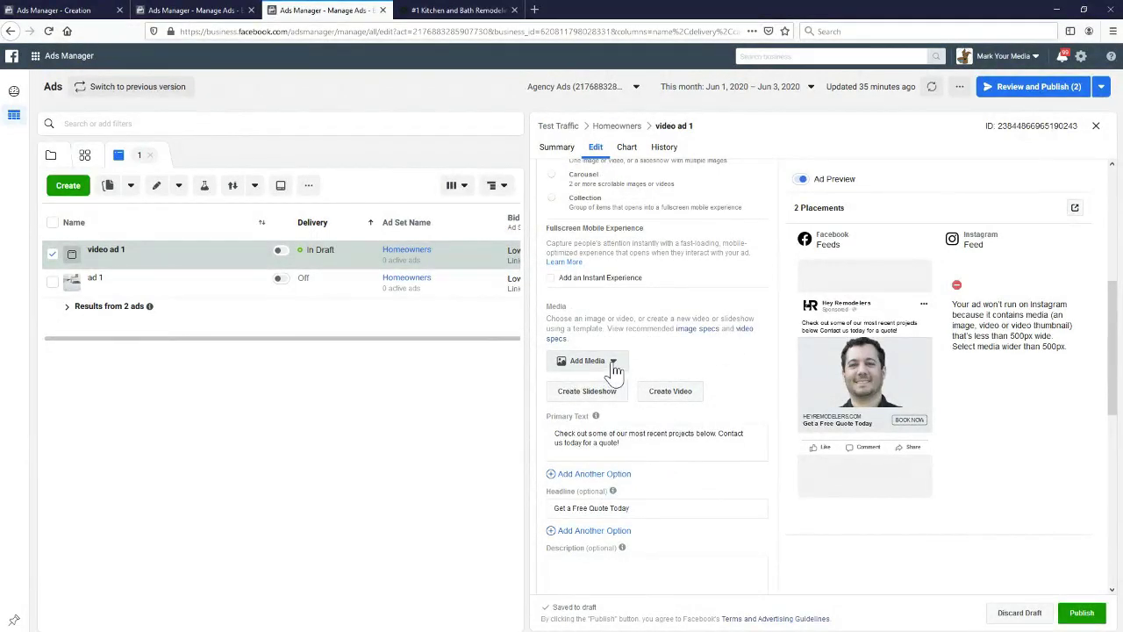
{"action": "left_click", "coordinate": [615, 367]}
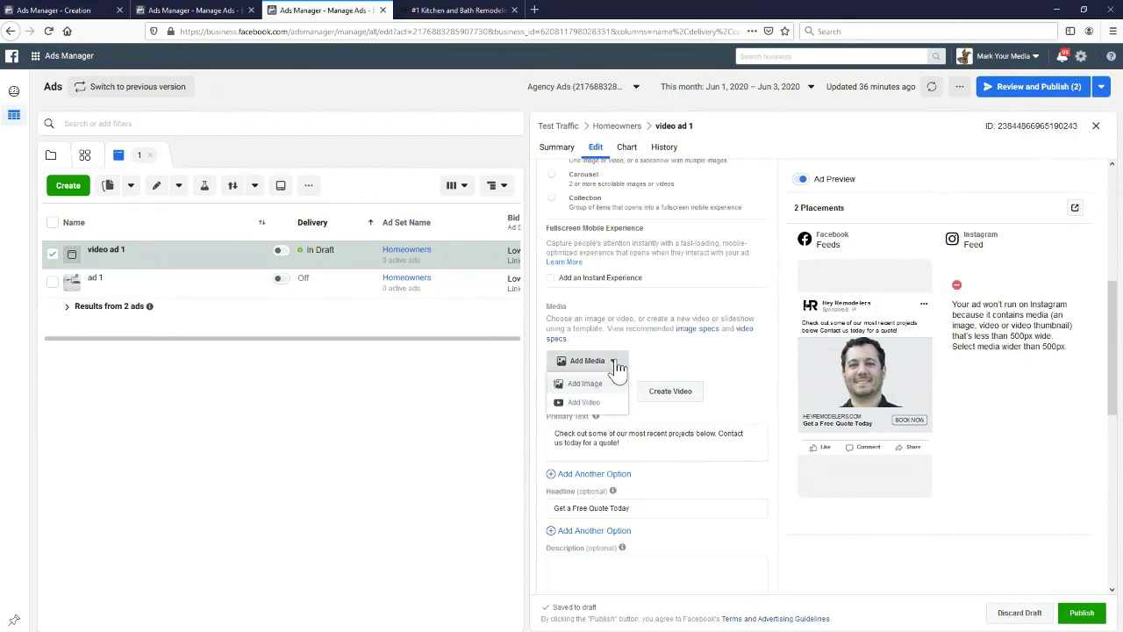
{"action": "left_click", "coordinate": [593, 409]}
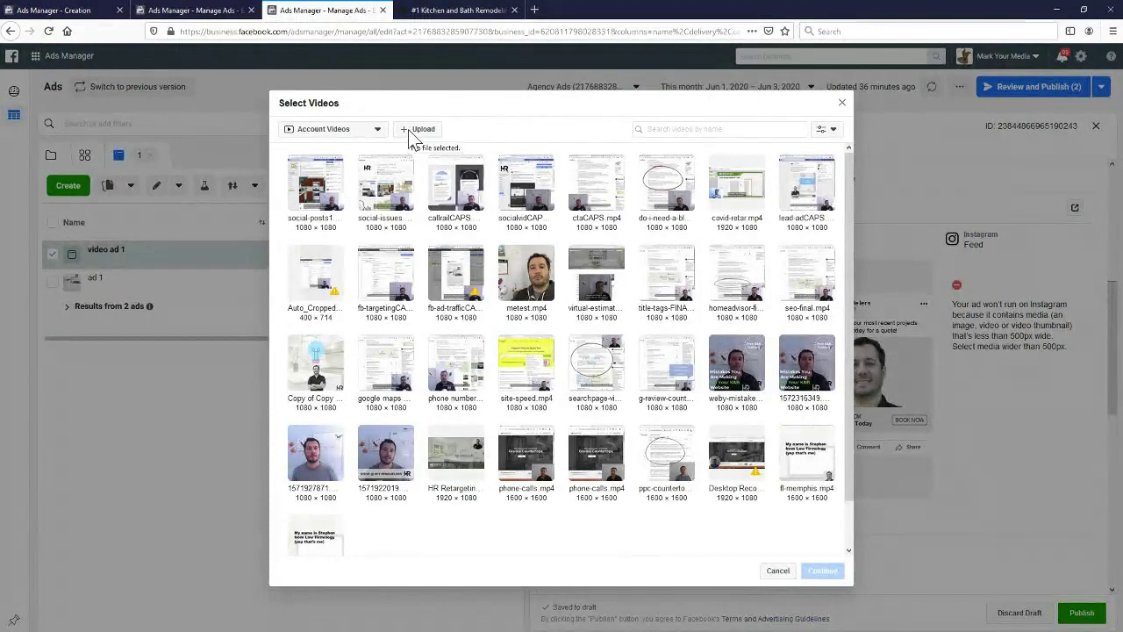
{"action": "left_click", "coordinate": [842, 104]}
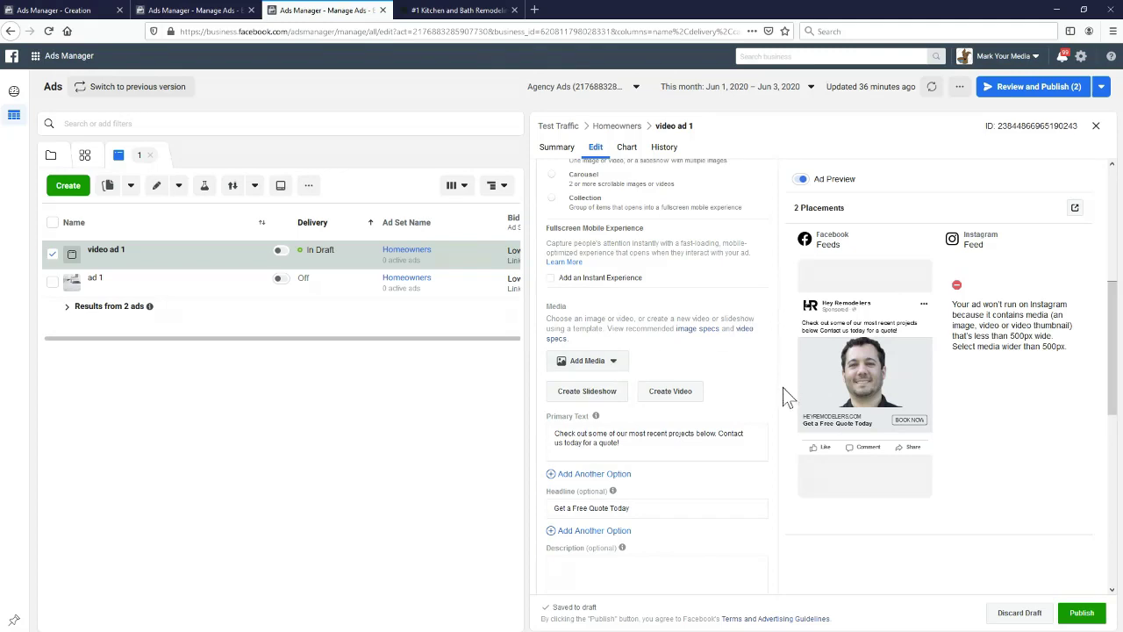
Look through the Video Creation Kit's video templates, and its square slideshow templates for video ad 1.
{"action": "left_click", "coordinate": [650, 402]}
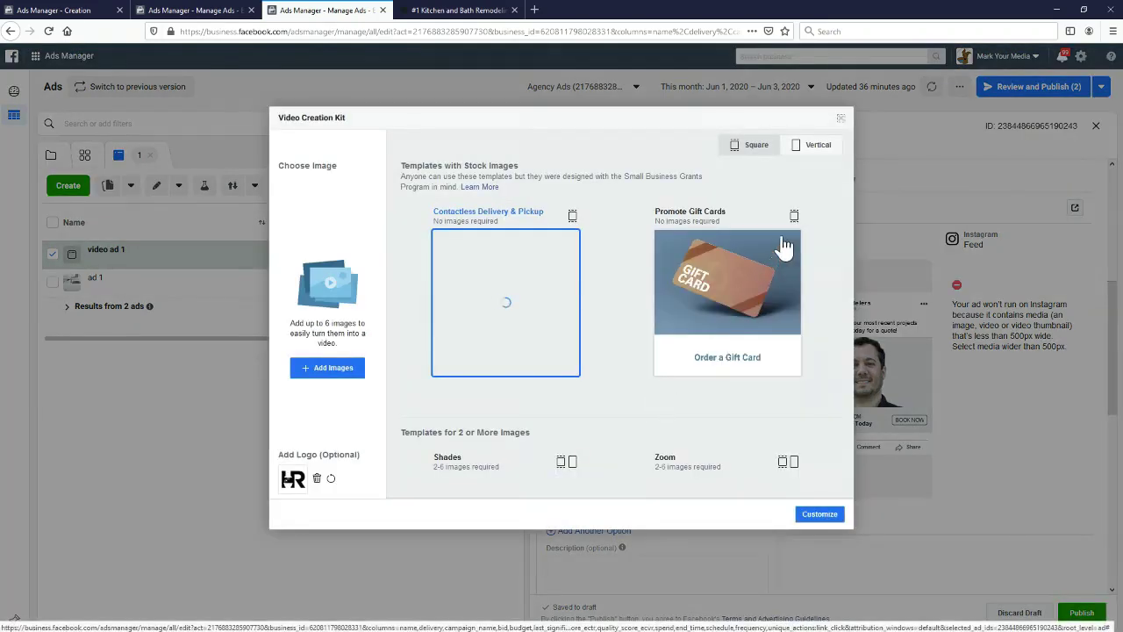
{"action": "left_click", "coordinate": [841, 117]}
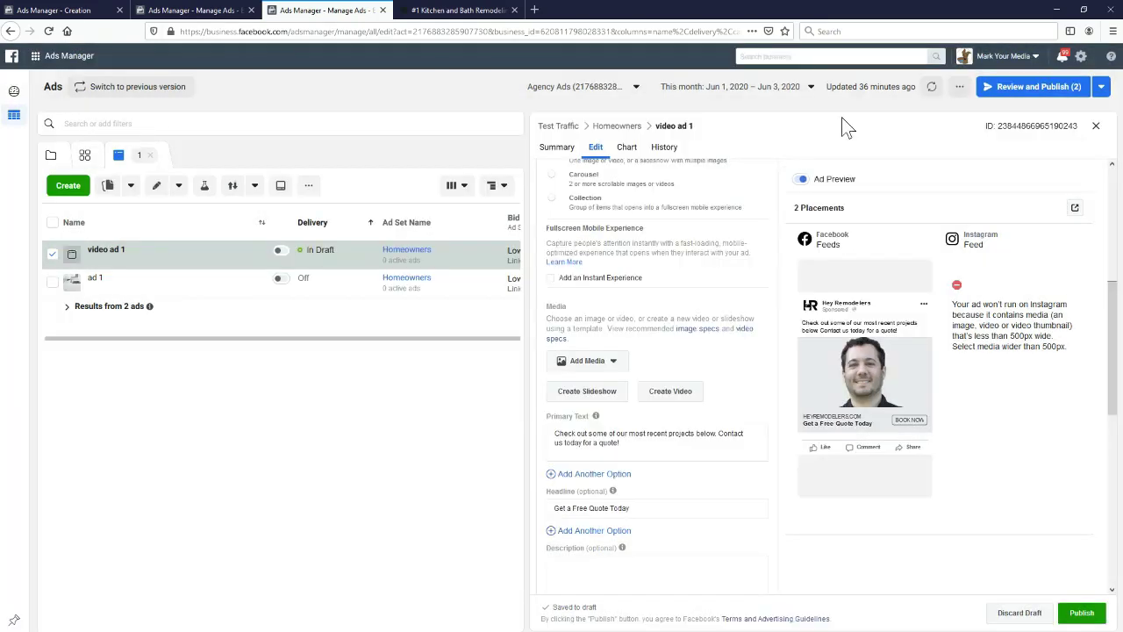
{"action": "left_click", "coordinate": [603, 401]}
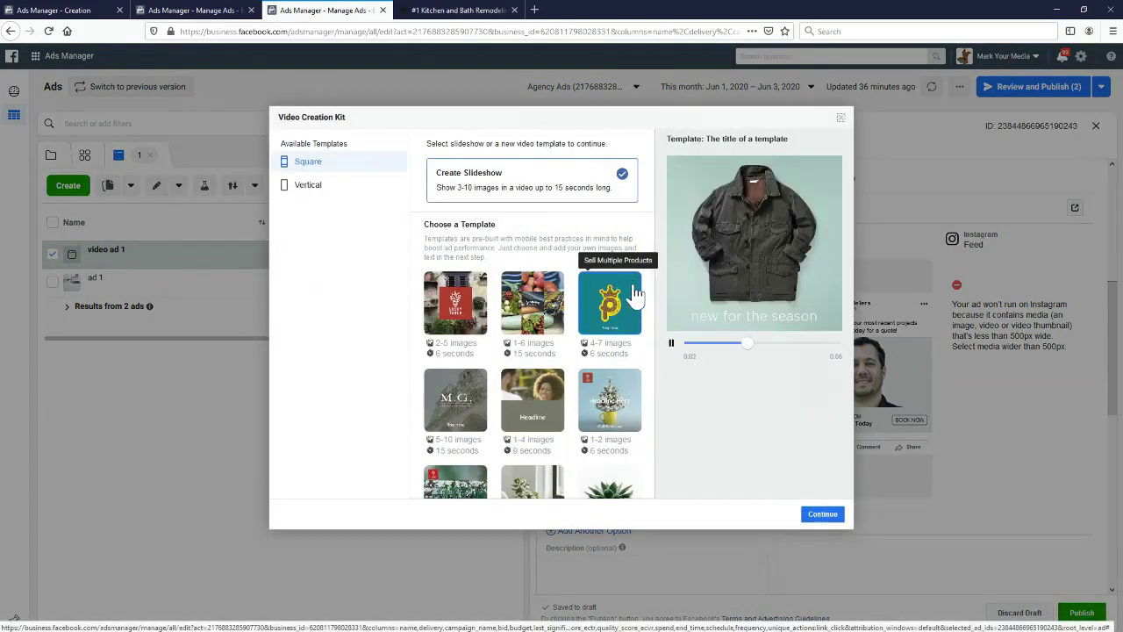
{"action": "scroll", "coordinate": [615, 290], "scroll_direction": "down", "scroll_amount": 3}
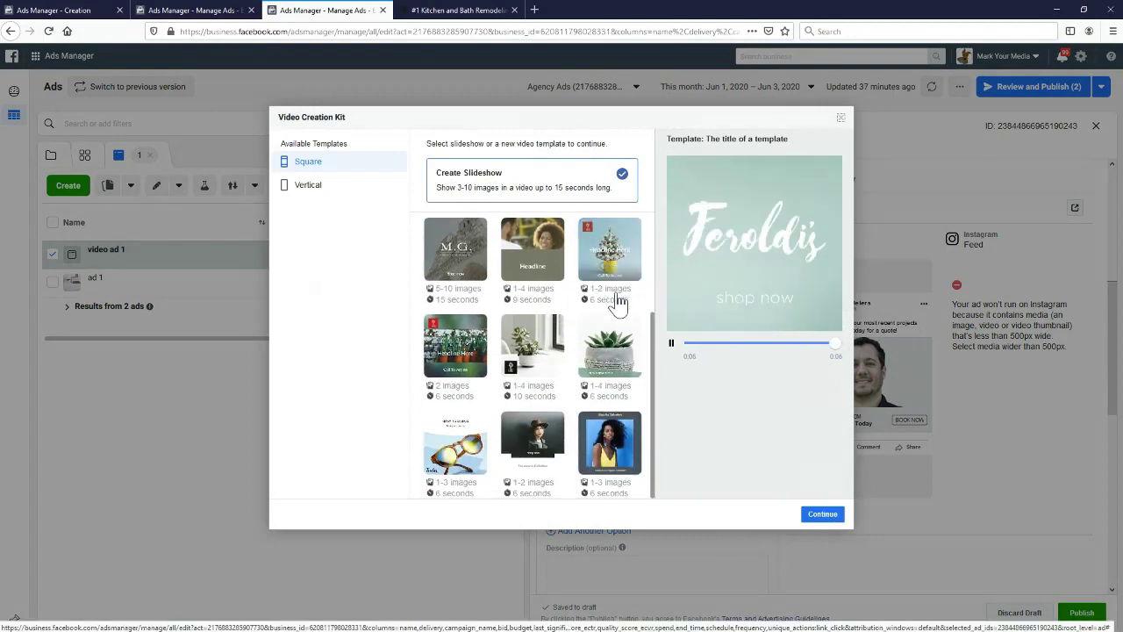
{"action": "scroll", "coordinate": [533, 348], "scroll_direction": "up", "scroll_amount": 2}
{"action": "scroll", "coordinate": [533, 348], "scroll_direction": "up", "scroll_amount": 2}
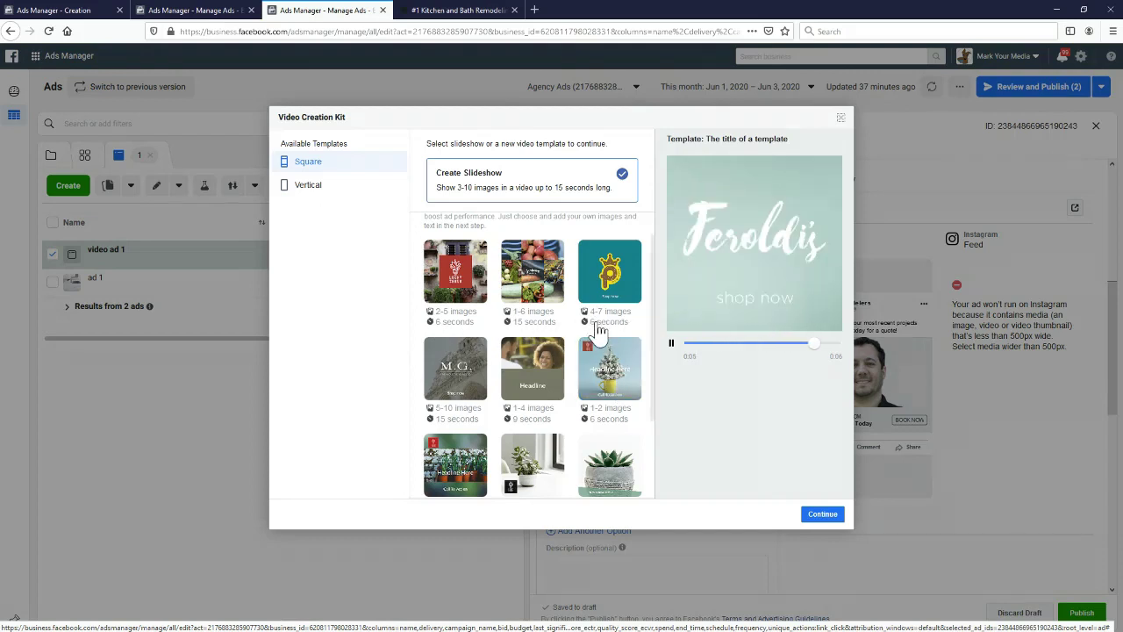
Preview the square Drive Product Discovery template, and proceed to scene customization with the Show Product Benefits template instead.
{"action": "left_click", "coordinate": [540, 283]}
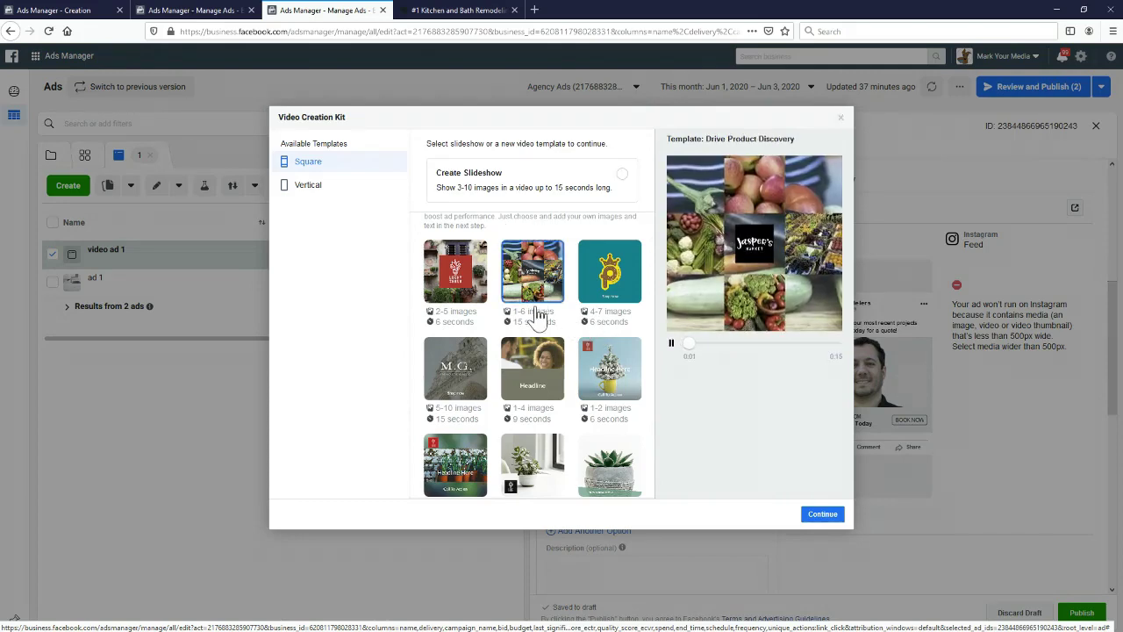
{"action": "scroll", "coordinate": [541, 306], "scroll_direction": "down", "scroll_amount": 3}
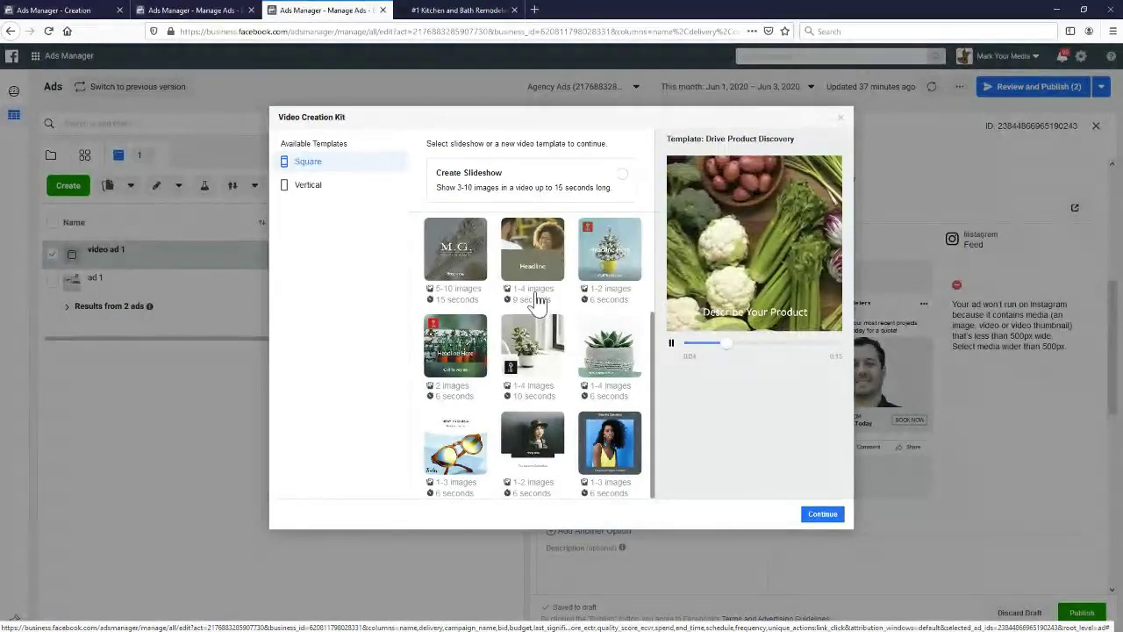
{"action": "left_click", "coordinate": [452, 258]}
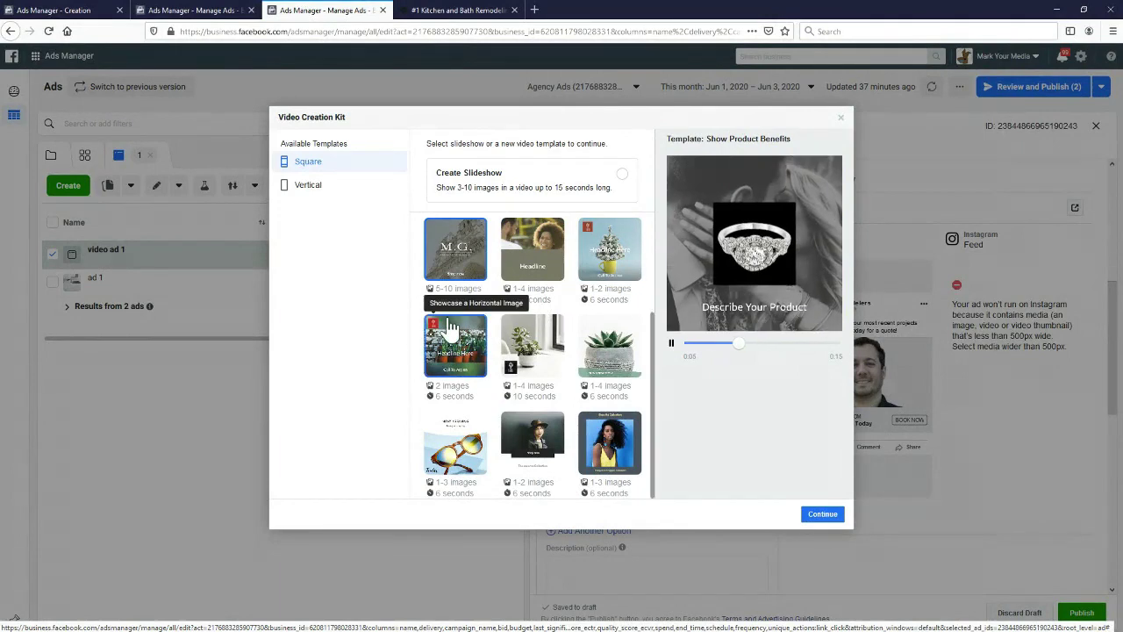
{"action": "scroll", "coordinate": [452, 298], "scroll_direction": "up", "scroll_amount": 1}
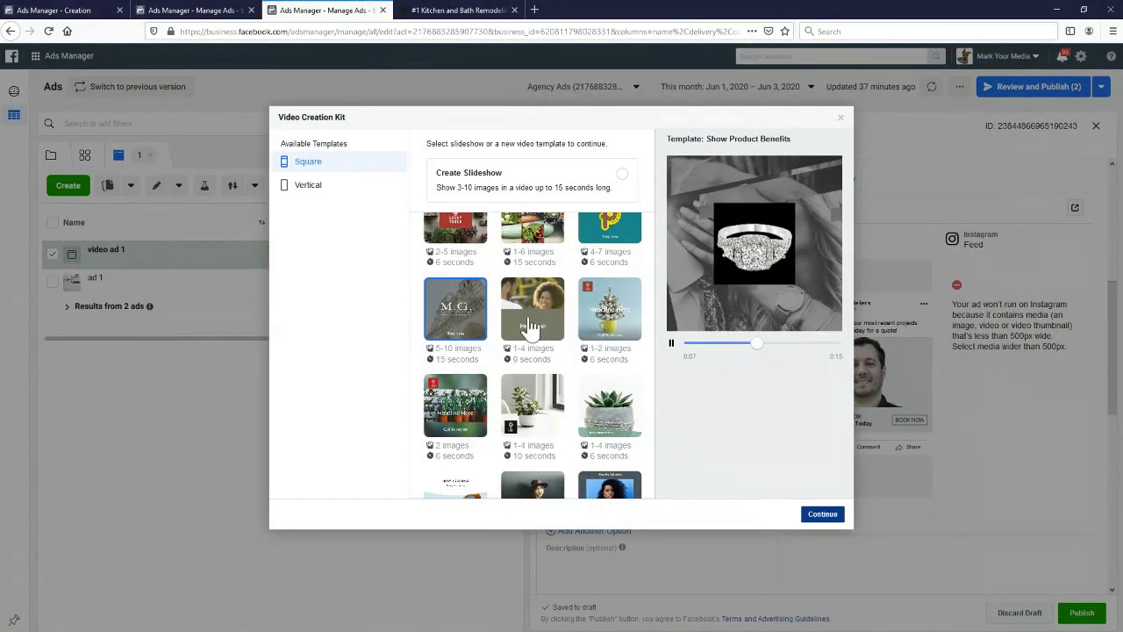
{"action": "scroll", "coordinate": [527, 326], "scroll_direction": "down", "scroll_amount": 1}
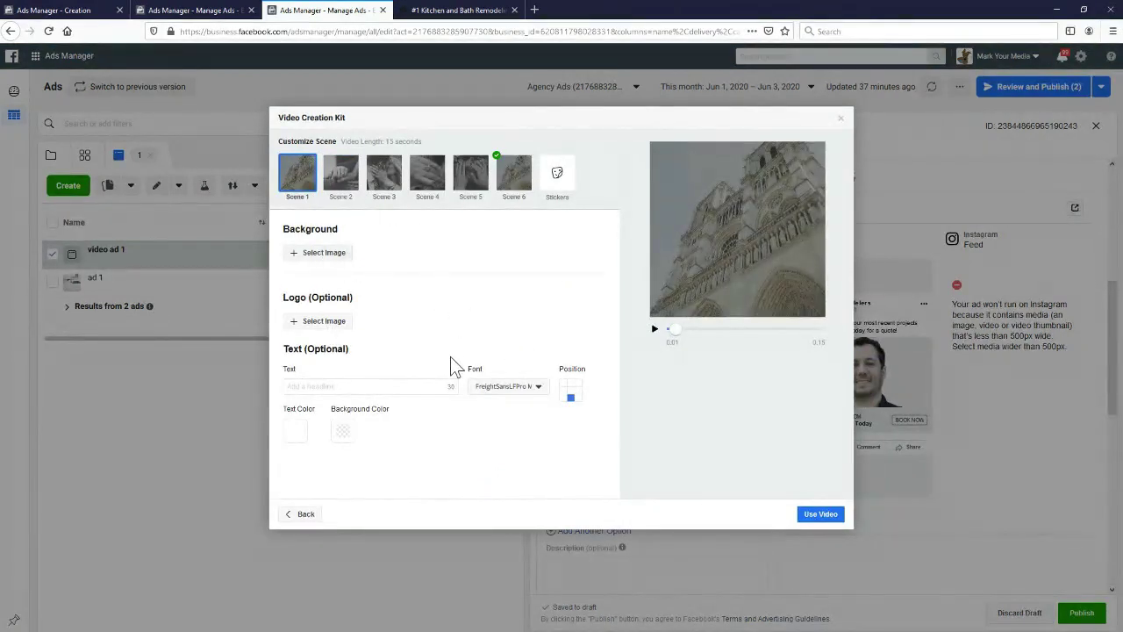
Add the headline text "Family Owned" to scene 1 of the video template, and look through scenes 2, 4 and 5.
{"action": "left_click", "coordinate": [354, 387]}
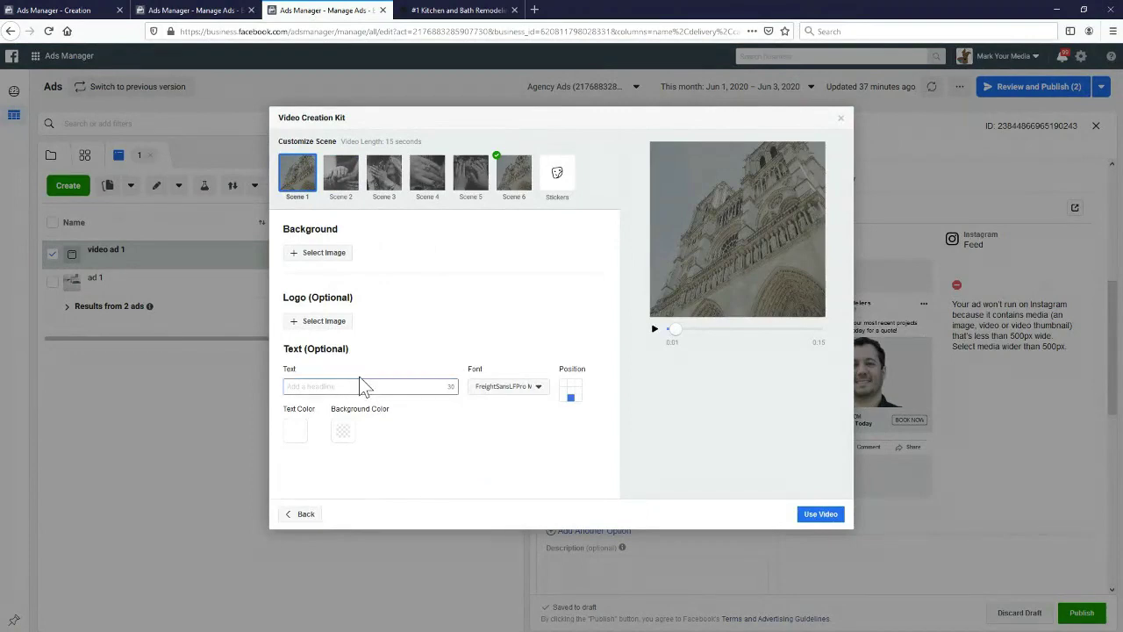
{"action": "type", "text": "Family Owned"}
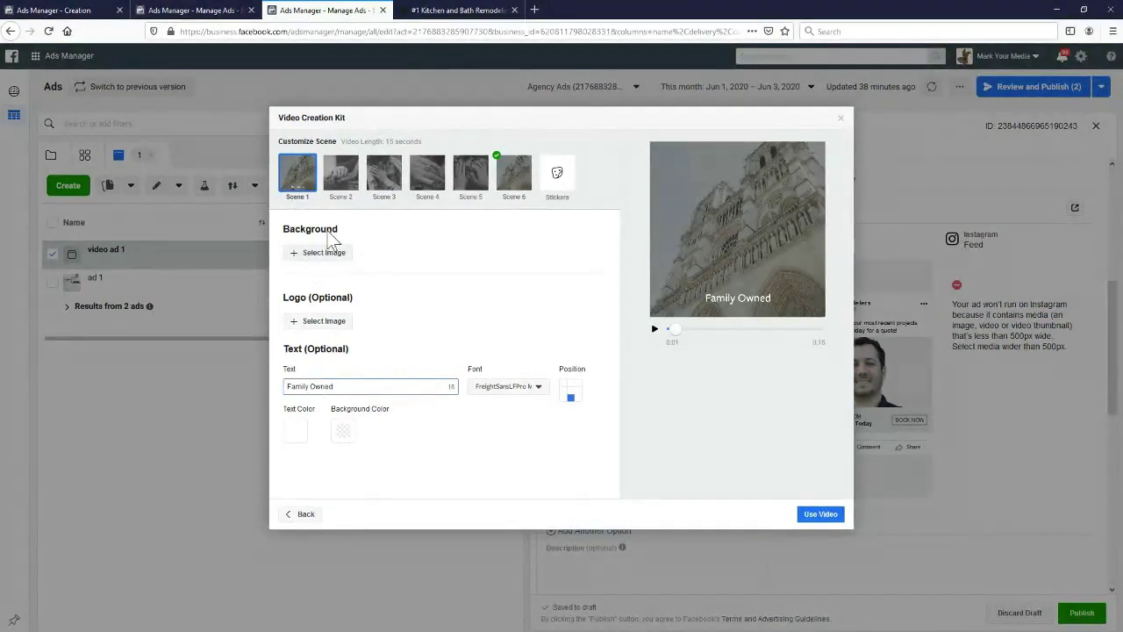
{"action": "left_click", "coordinate": [340, 186]}
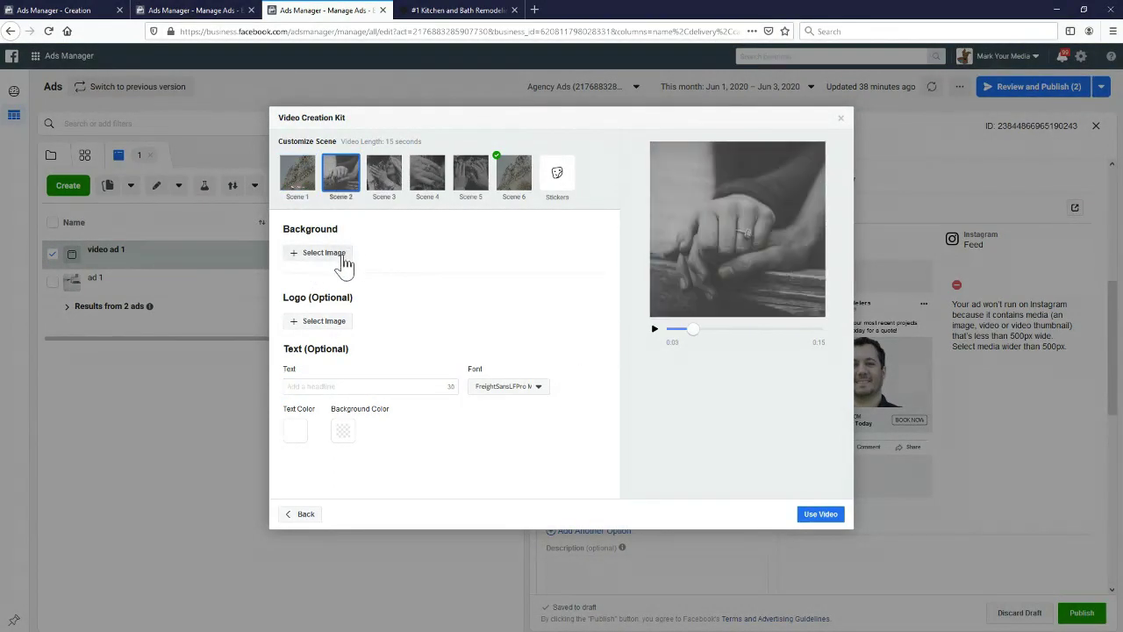
{"action": "left_click", "coordinate": [428, 180]}
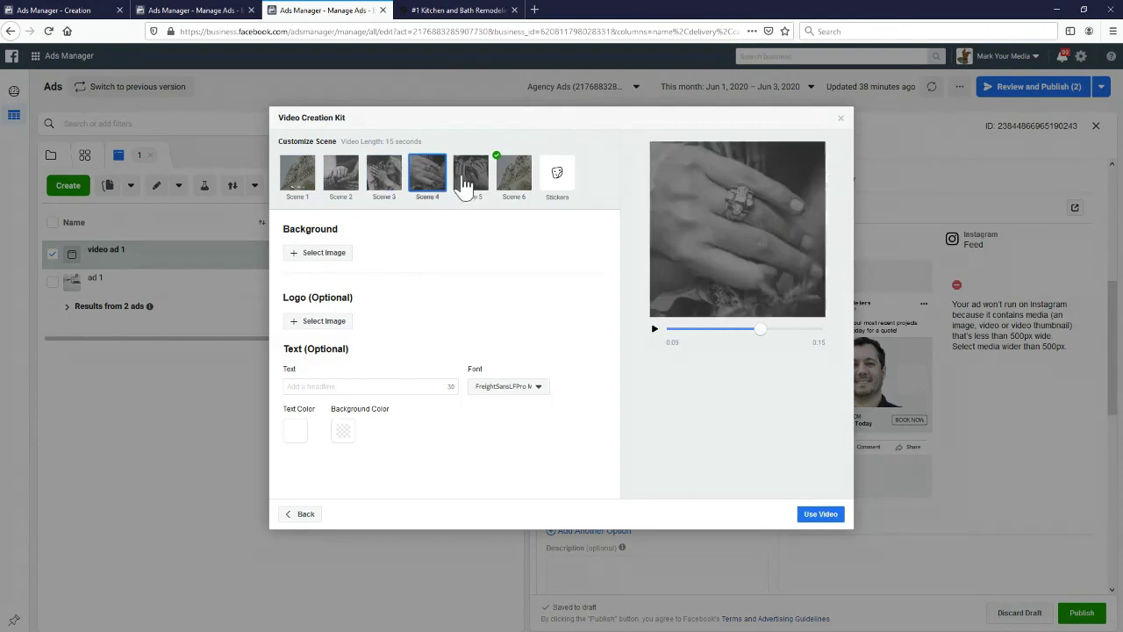
{"action": "left_click", "coordinate": [461, 180]}
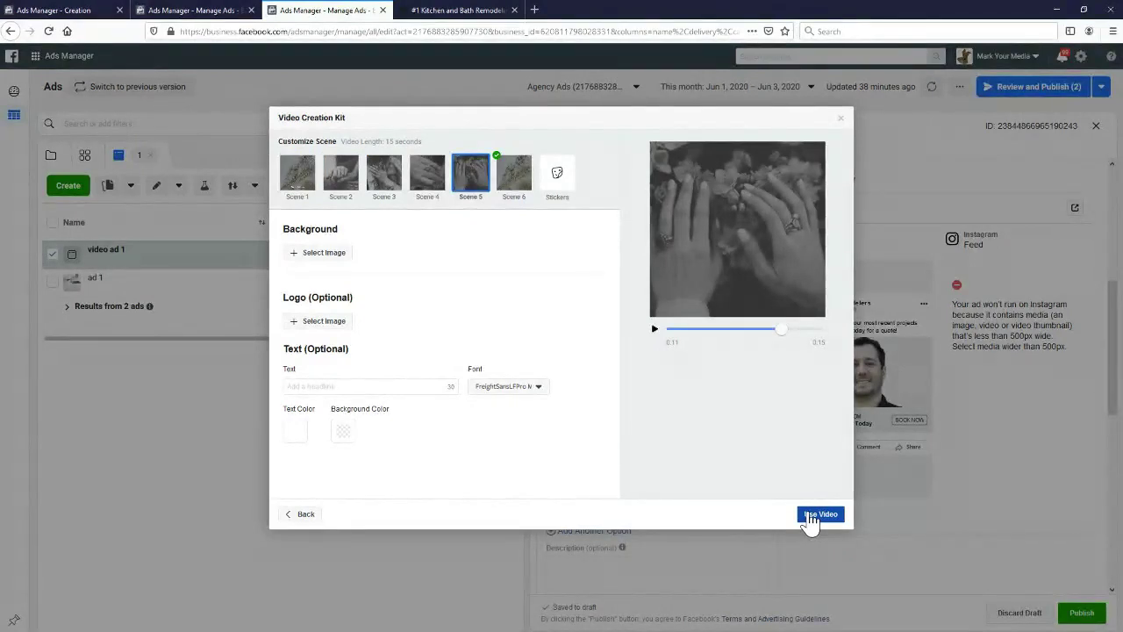
Play the template video's preview from the start, and close the Video Creation Kit without saving.
{"action": "left_click_drag", "start_coordinate": [782, 338], "coordinate": [667, 343]}
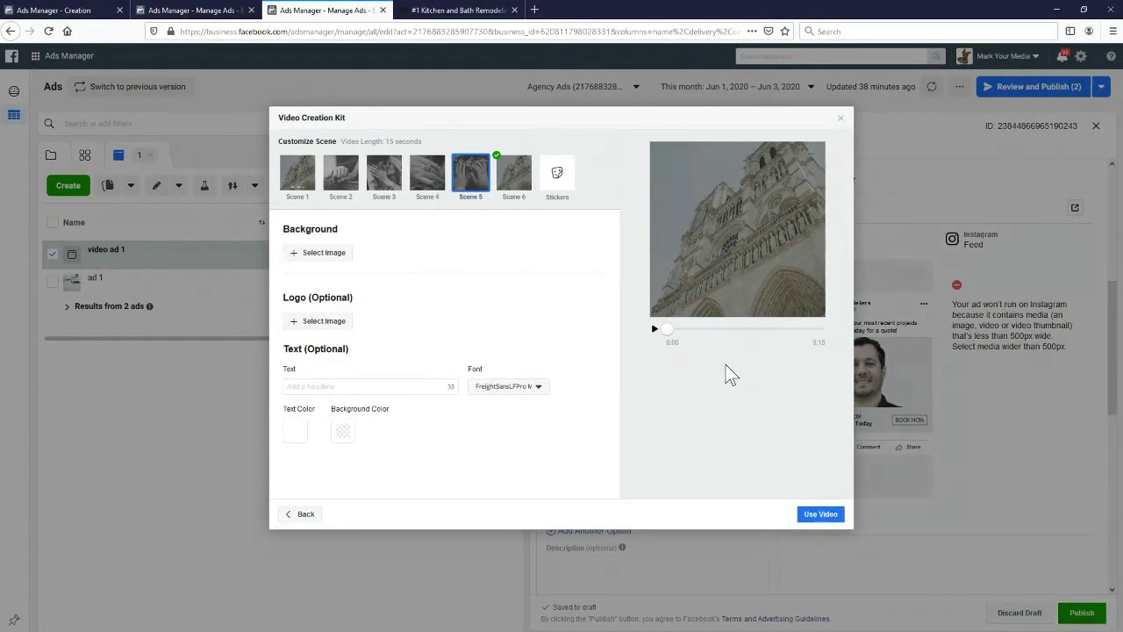
{"action": "left_click", "coordinate": [655, 329]}
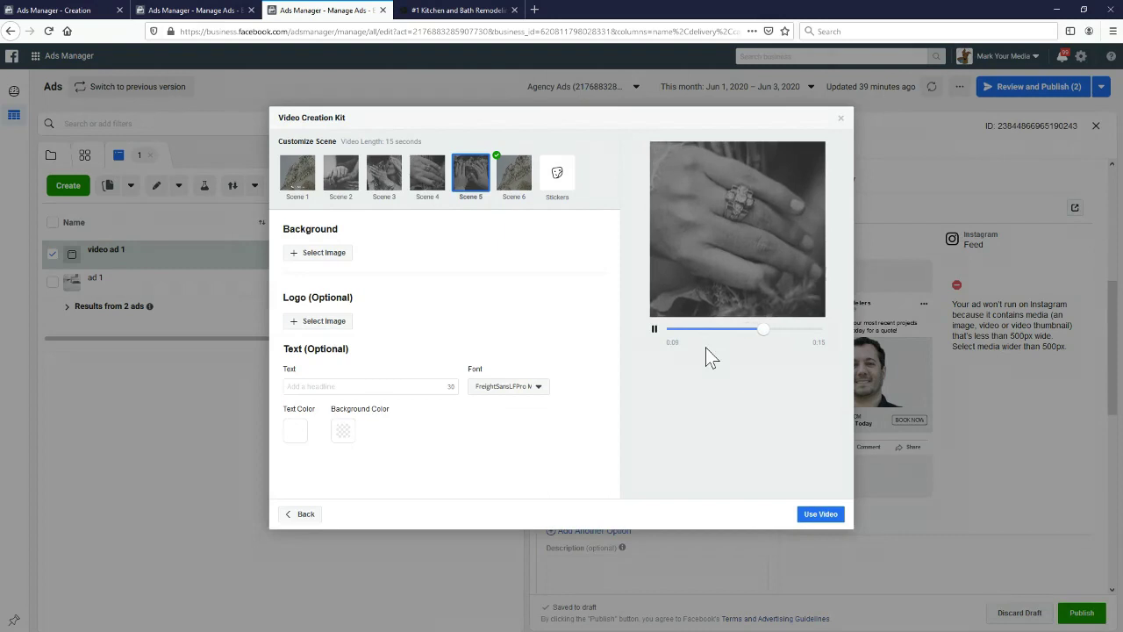
{"action": "left_click", "coordinate": [841, 119]}
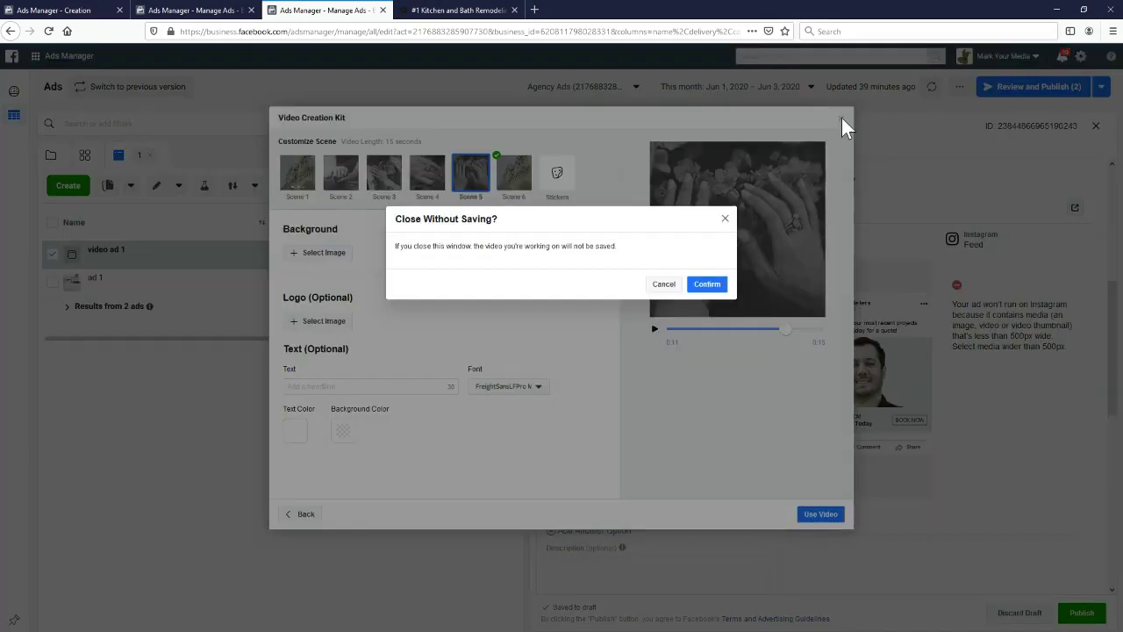
{"action": "left_click", "coordinate": [707, 284]}
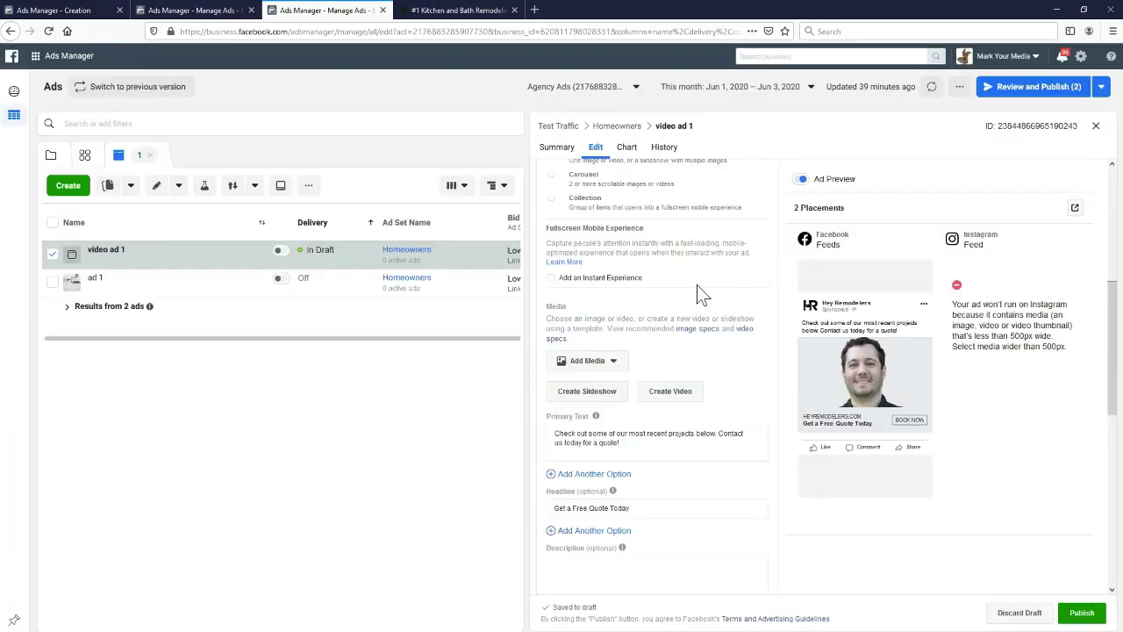
Review video ad 1's media options, primary text, headline and website URL against the ad preview.
{"action": "left_click", "coordinate": [618, 365]}
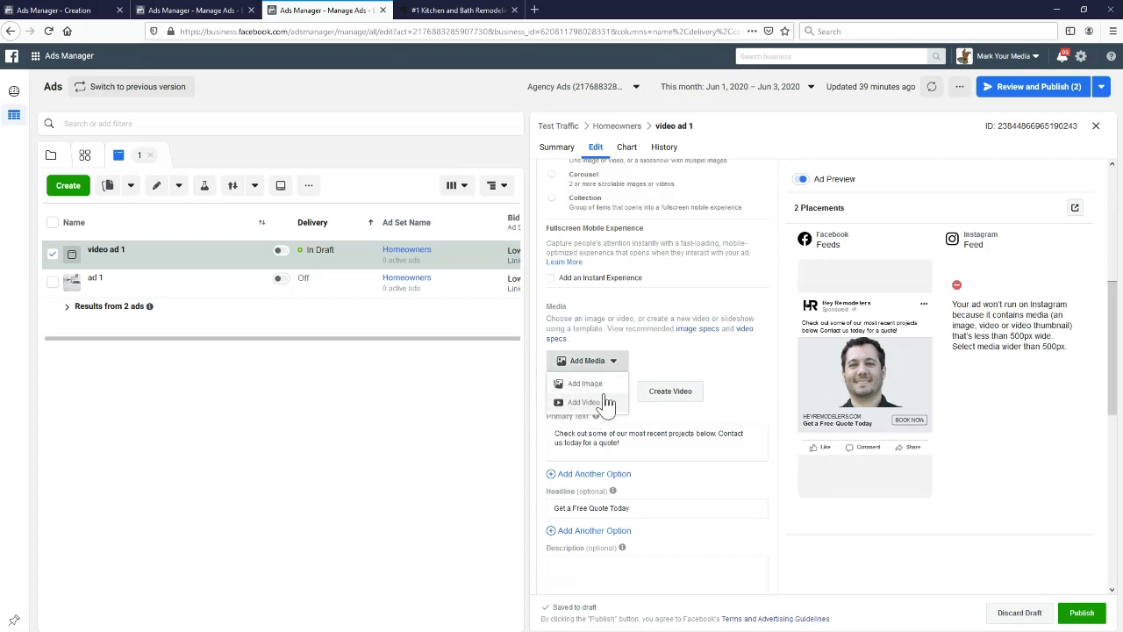
{"action": "left_click", "coordinate": [665, 353]}
{"action": "scroll", "coordinate": [668, 351], "scroll_direction": "down", "scroll_amount": 2}
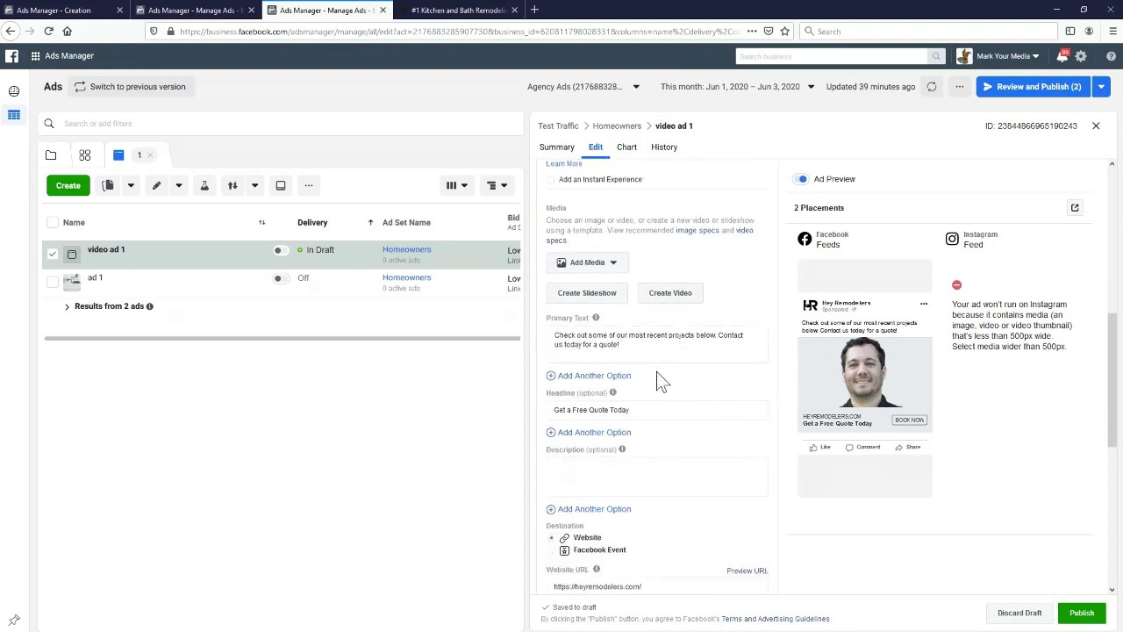
{"action": "scroll", "coordinate": [656, 371], "scroll_direction": "down", "scroll_amount": 2}
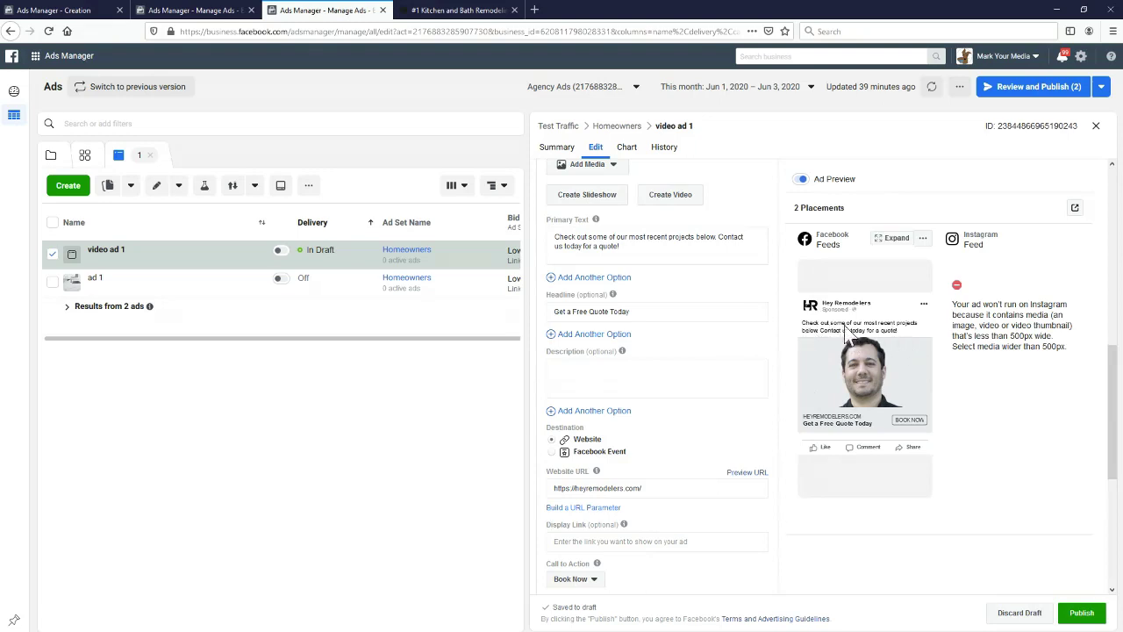
{"action": "left_click", "coordinate": [653, 250]}
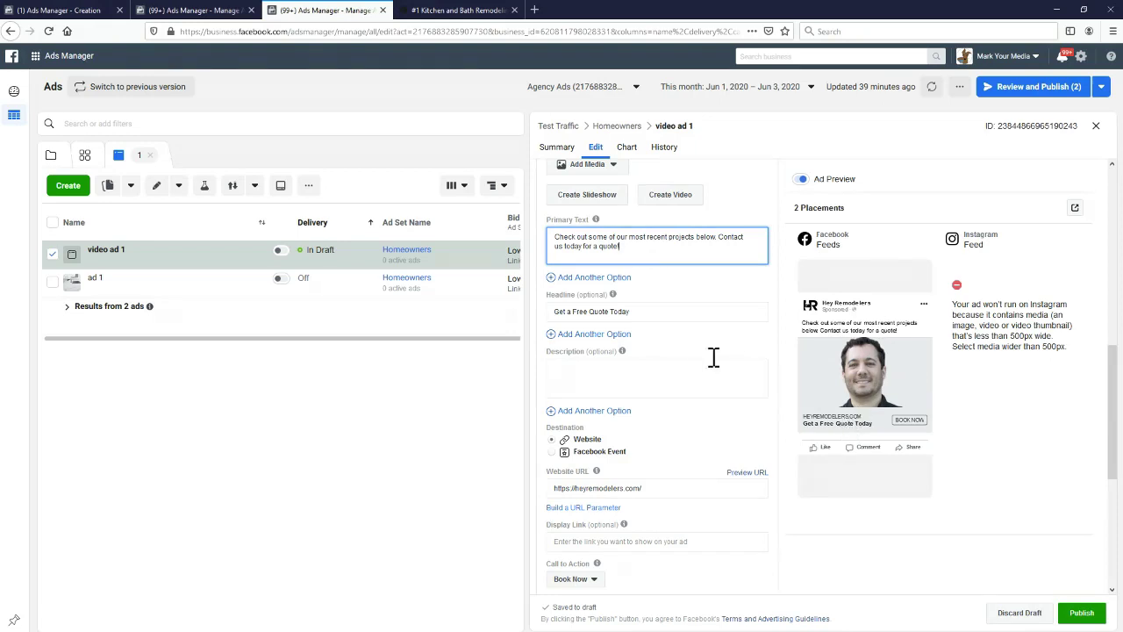
{"action": "left_click", "coordinate": [644, 313]}
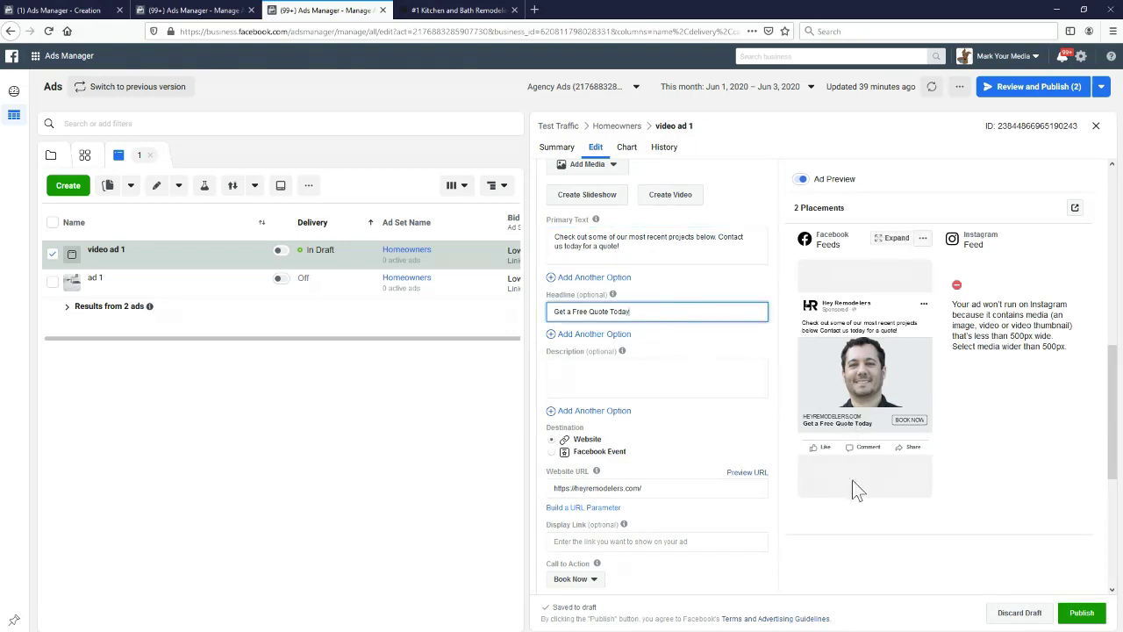
{"action": "left_click", "coordinate": [668, 487]}
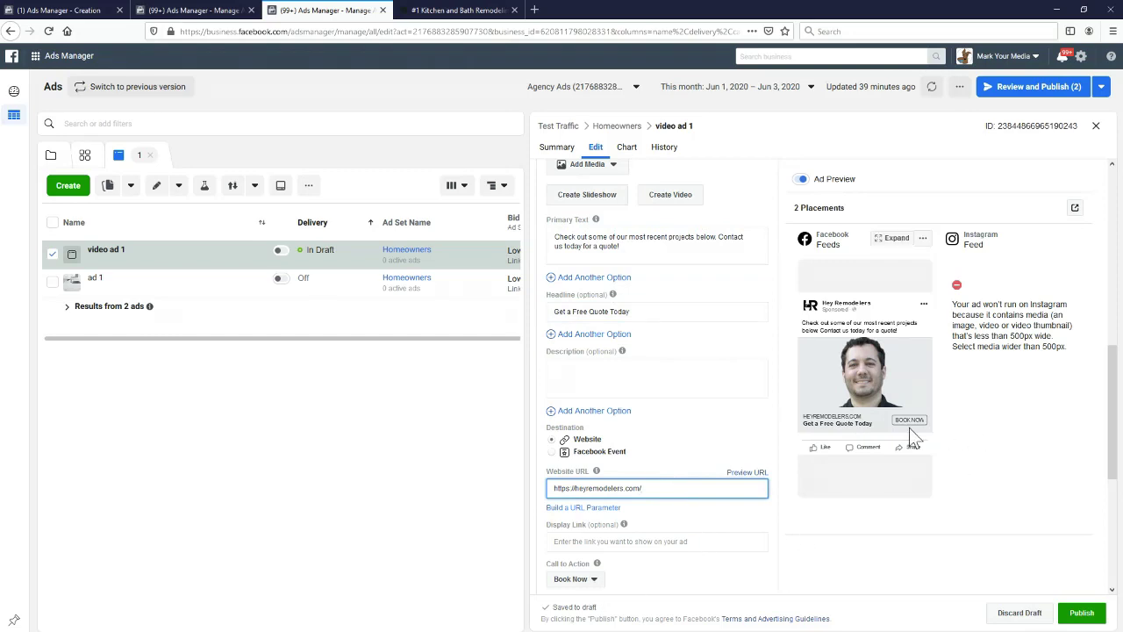
Set video ad 1's call to action to Get Quote.
{"action": "left_click", "coordinate": [593, 580]}
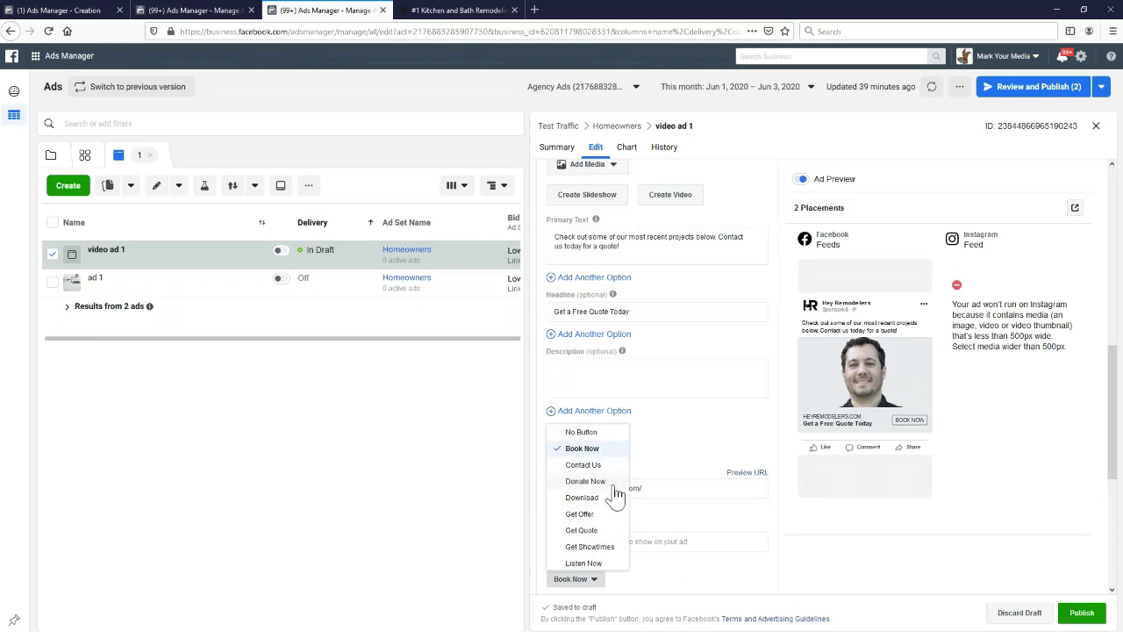
{"action": "scroll", "coordinate": [617, 496], "scroll_direction": "down", "scroll_amount": 3}
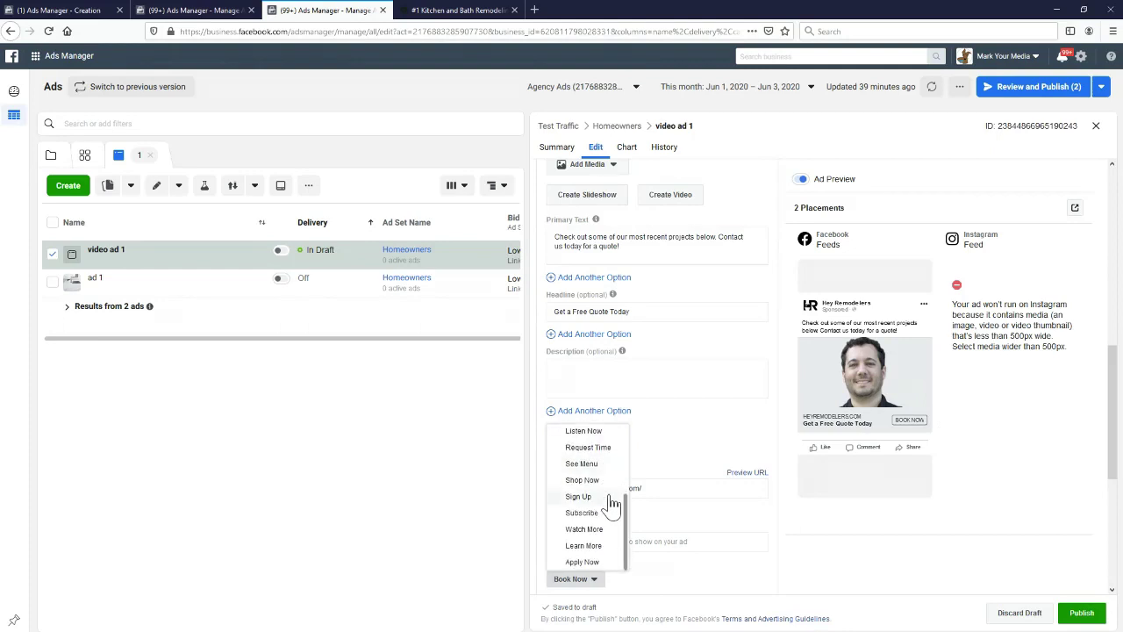
{"action": "scroll", "coordinate": [612, 503], "scroll_direction": "up", "scroll_amount": 1}
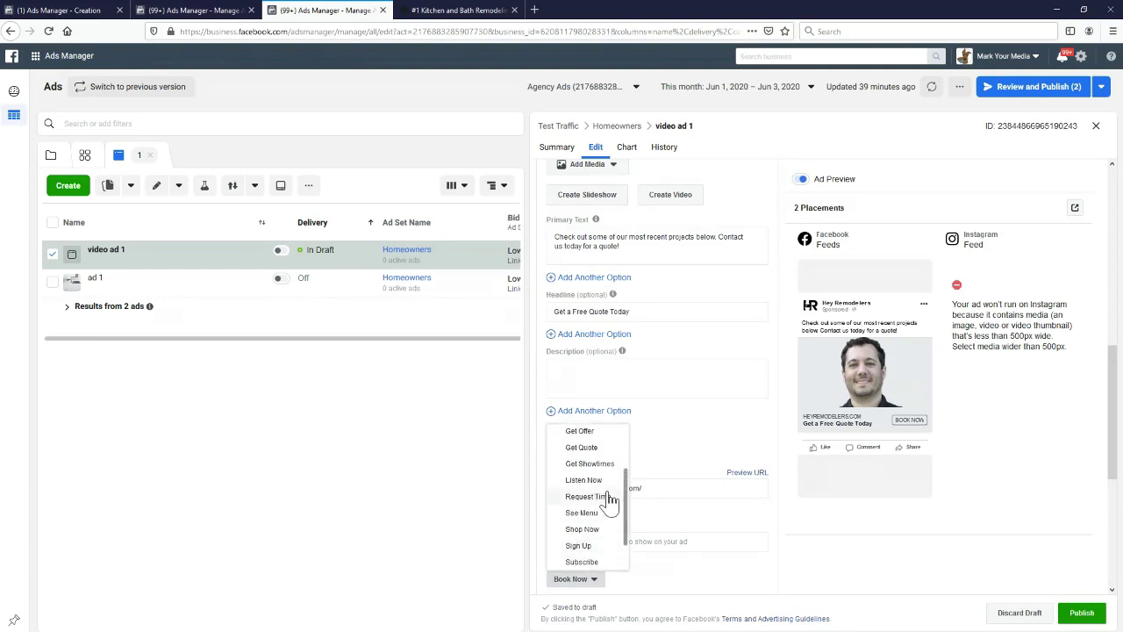
{"action": "left_click", "coordinate": [593, 448]}
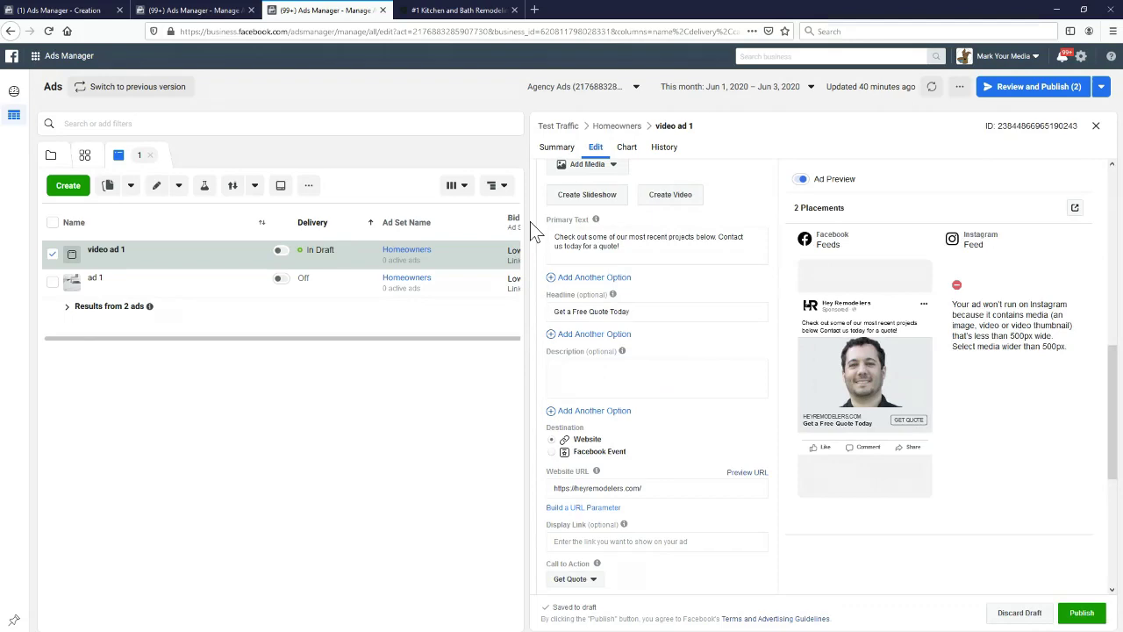
Switch to the heyremodelers.com website, examine its homepage as the ad's landing page, and return to video ad 1 in Ads Manager.
{"action": "left_click", "coordinate": [461, 11]}
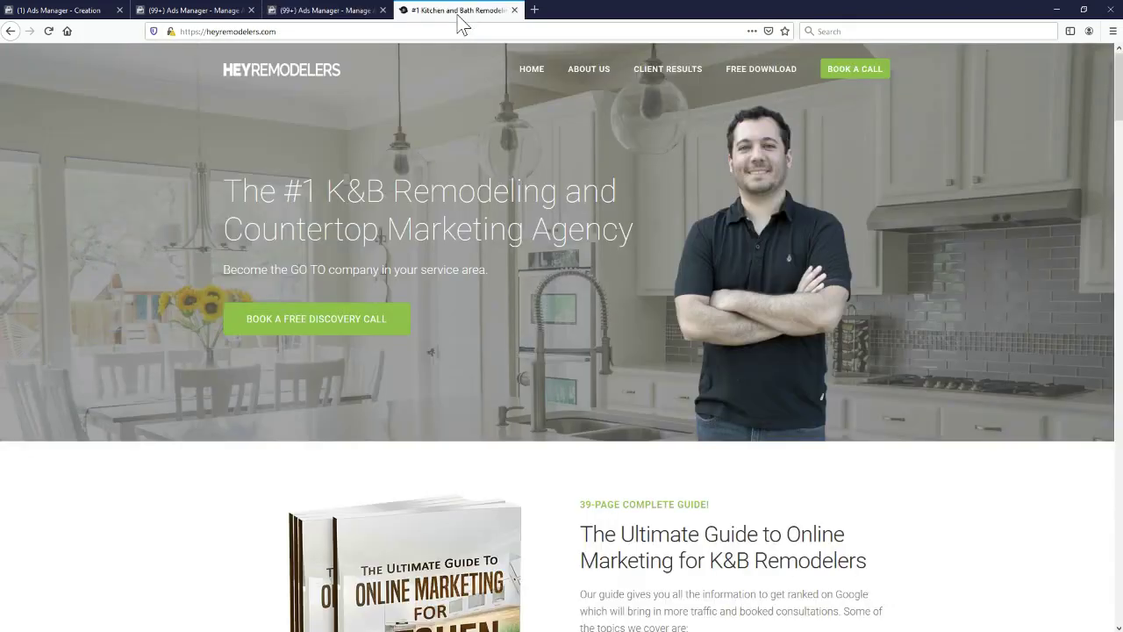
{"action": "scroll", "coordinate": [591, 303], "scroll_direction": "down", "scroll_amount": 5}
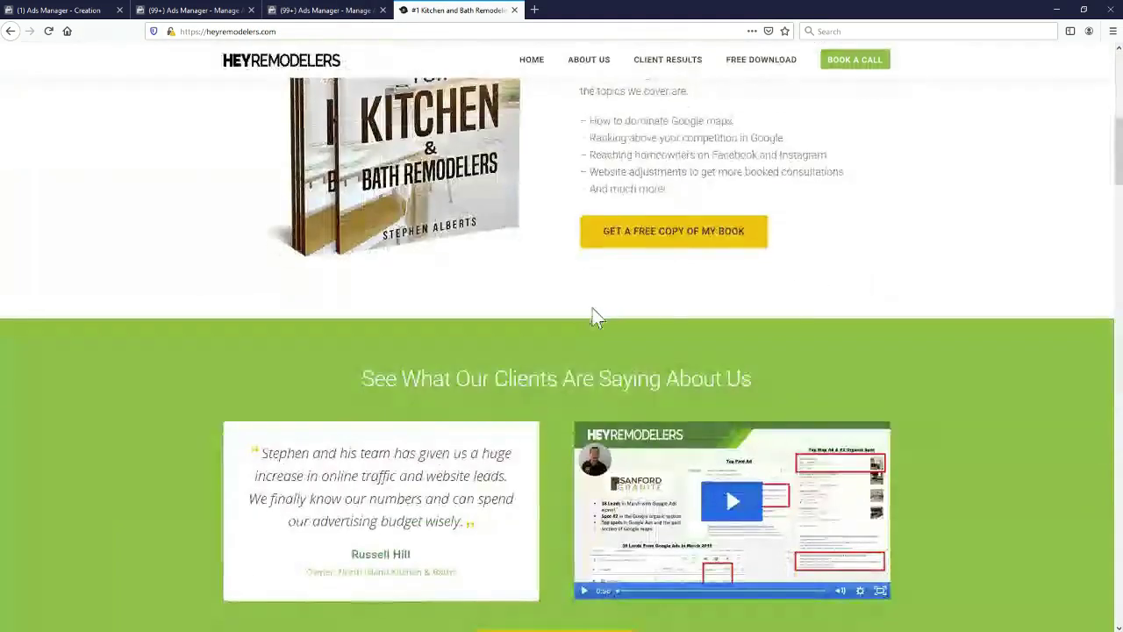
{"action": "scroll", "coordinate": [587, 344], "scroll_direction": "up", "scroll_amount": 2}
{"action": "scroll", "coordinate": [586, 344], "scroll_direction": "up", "scroll_amount": 3}
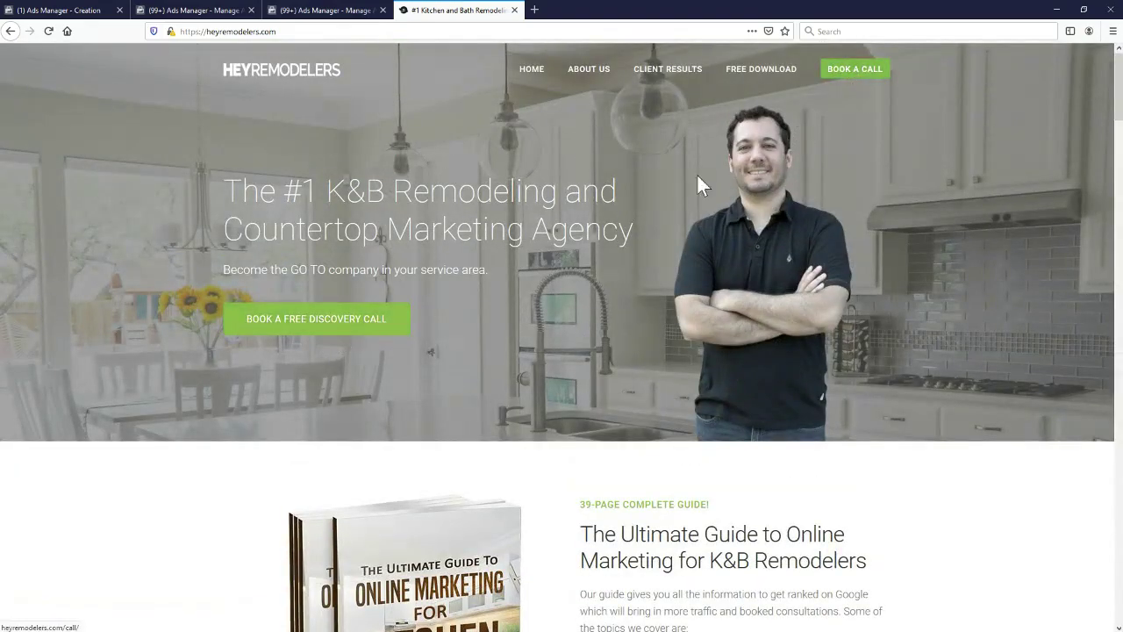
{"action": "scroll", "coordinate": [541, 313], "scroll_direction": "down", "scroll_amount": 5}
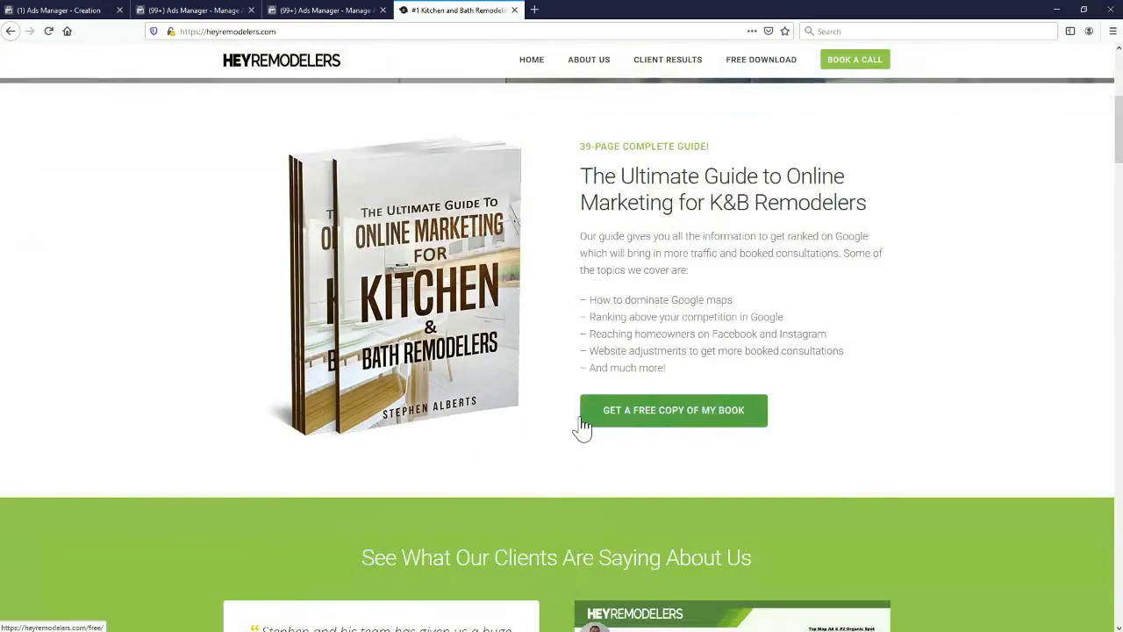
{"action": "scroll", "coordinate": [544, 404], "scroll_direction": "down", "scroll_amount": 5}
{"action": "scroll", "coordinate": [539, 371], "scroll_direction": "down", "scroll_amount": 5}
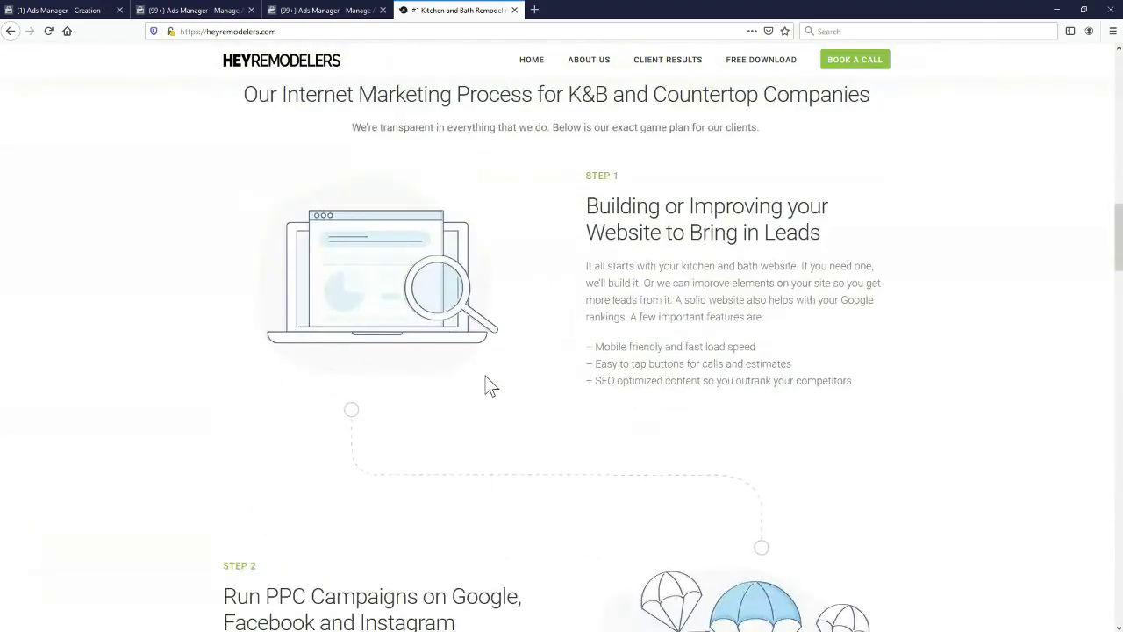
{"action": "scroll", "coordinate": [492, 384], "scroll_direction": "down", "scroll_amount": 5}
{"action": "scroll", "coordinate": [500, 378], "scroll_direction": "down", "scroll_amount": 12}
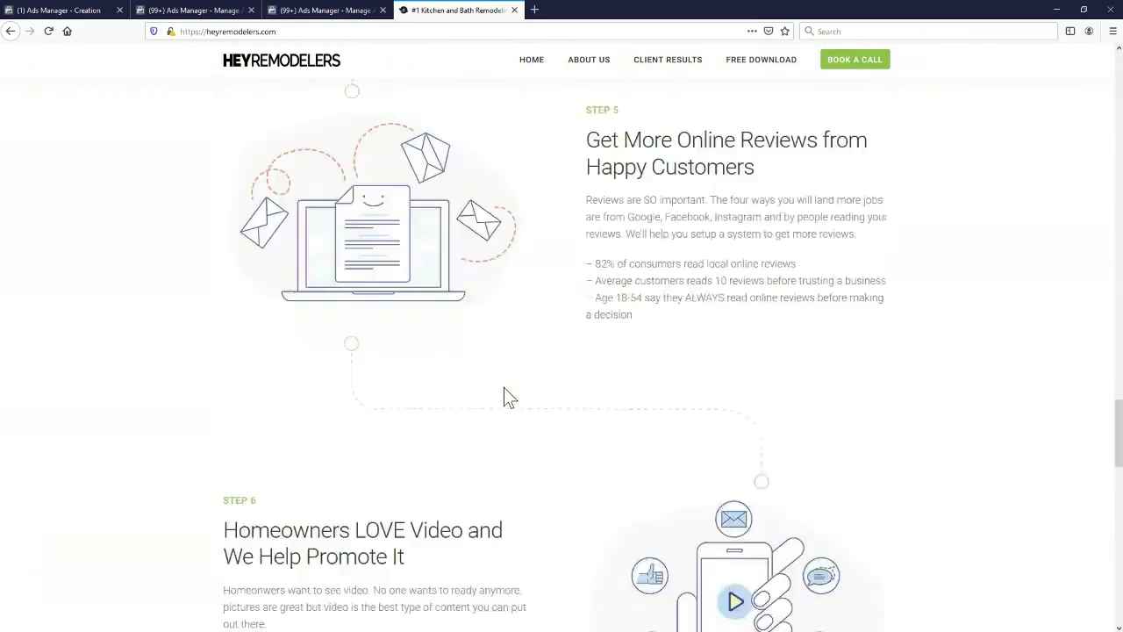
{"action": "scroll", "coordinate": [511, 401], "scroll_direction": "down", "scroll_amount": 5}
{"action": "scroll", "coordinate": [511, 401], "scroll_direction": "up", "scroll_amount": 20}
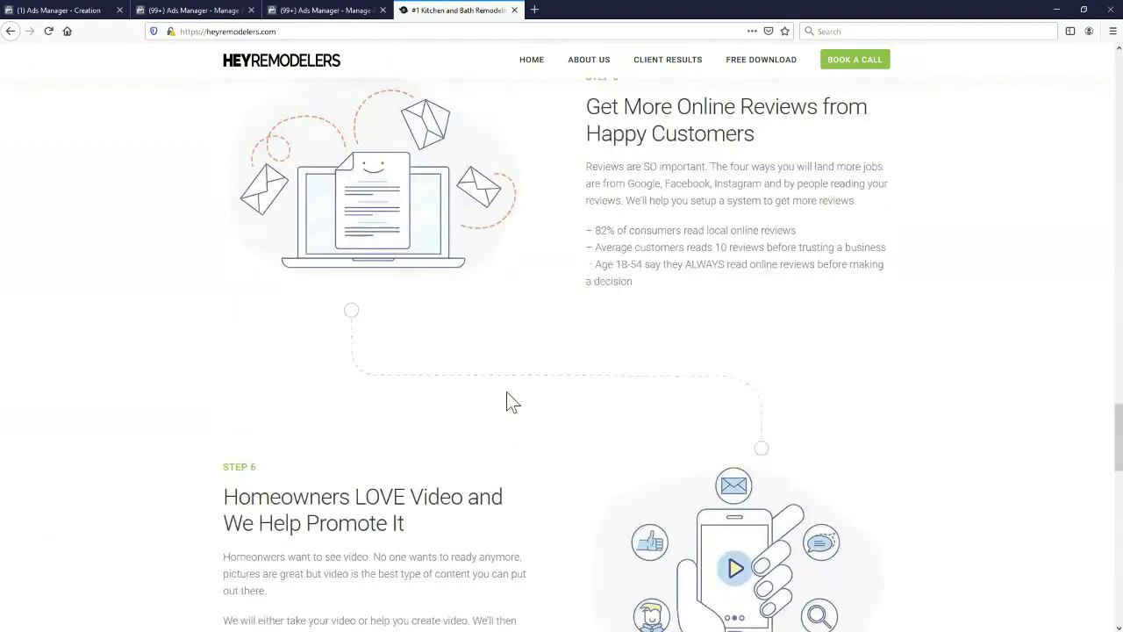
{"action": "scroll", "coordinate": [516, 406], "scroll_direction": "up", "scroll_amount": 15}
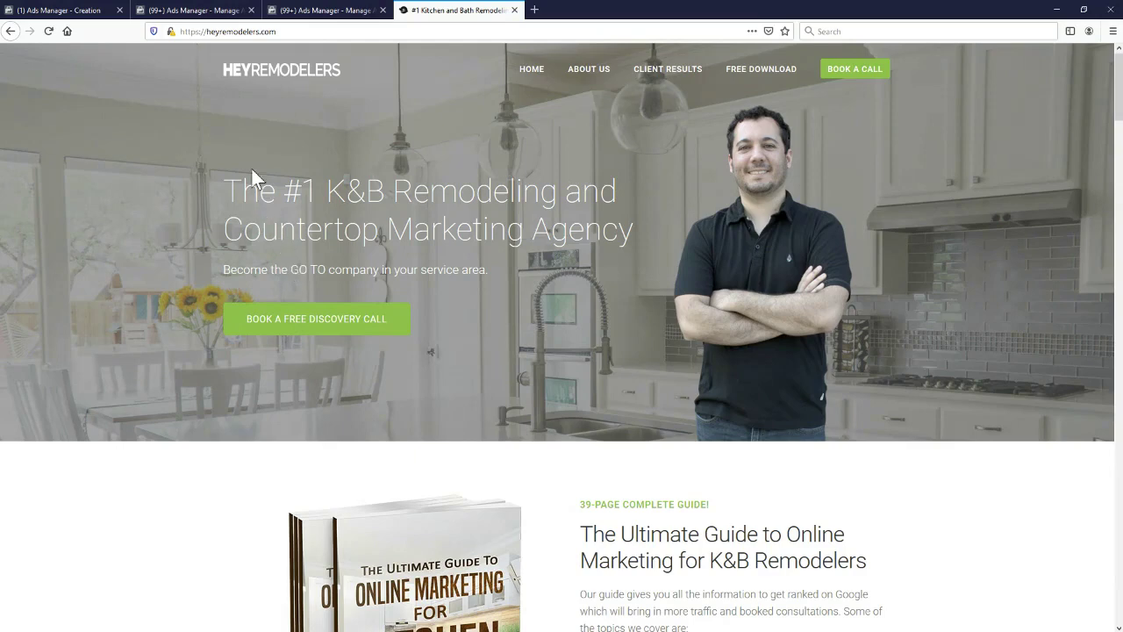
{"action": "left_click", "coordinate": [318, 11]}
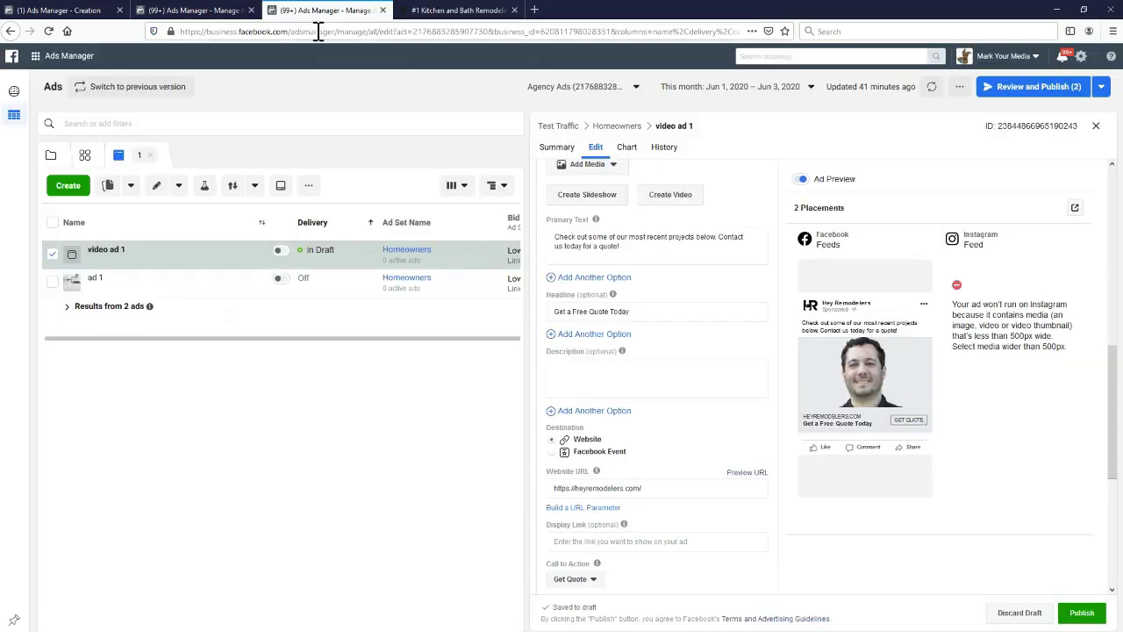
{"action": "left_click", "coordinate": [464, 10]}
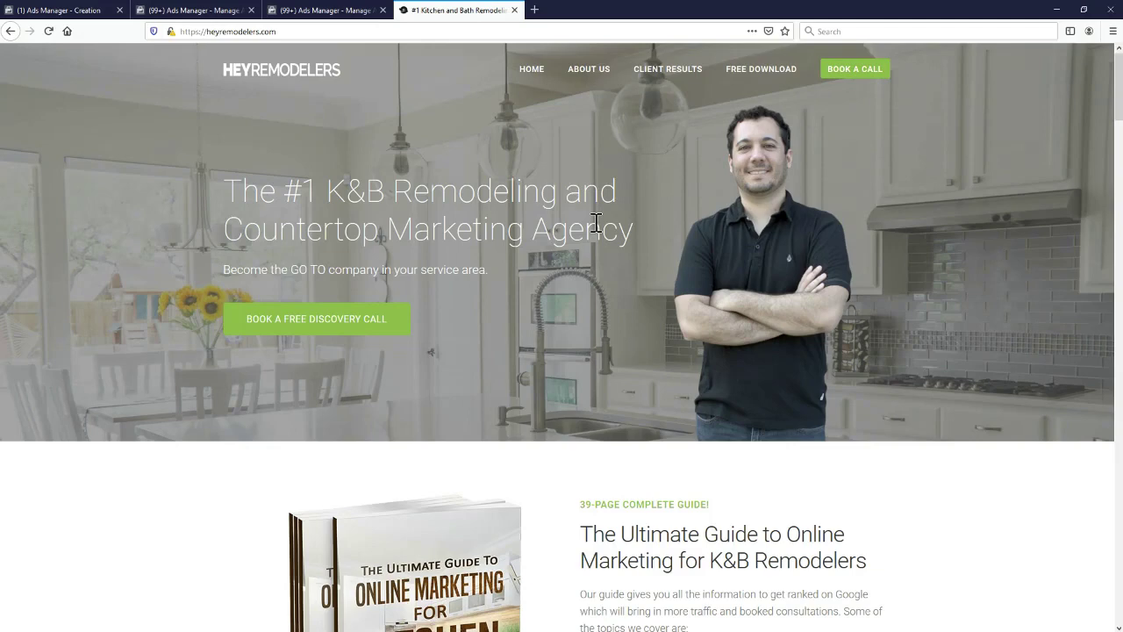
{"action": "left_click", "coordinate": [327, 12]}
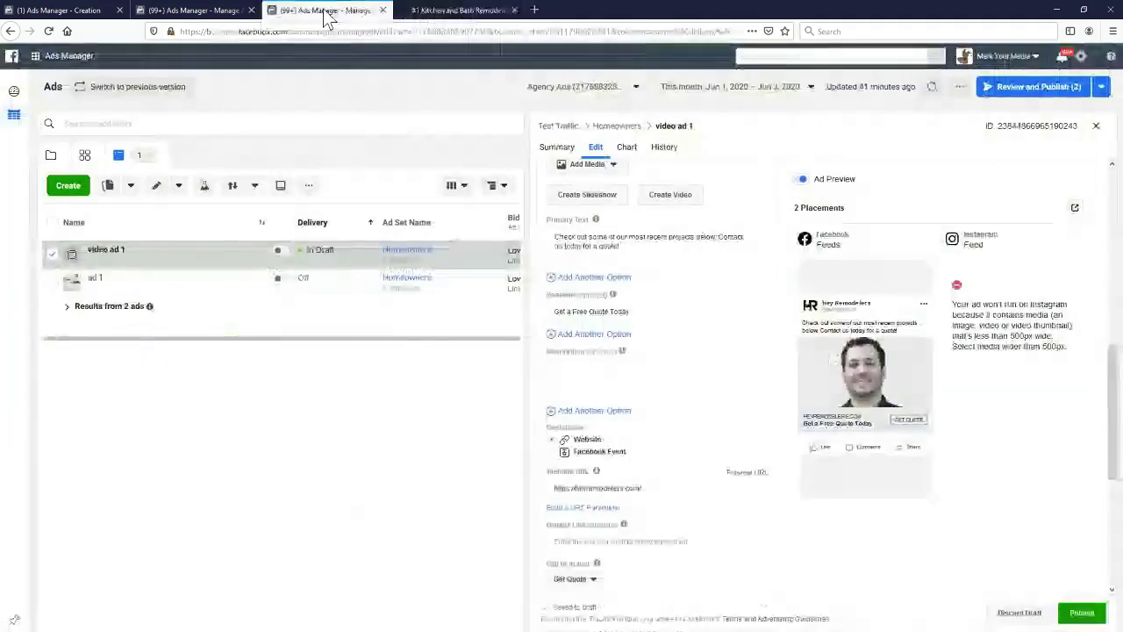
Read the help for video ad 1's optional description, and examine the Languages and Tracking settings, including the Facebook Pixel.
{"action": "mouse_move", "coordinate": [622, 356]}
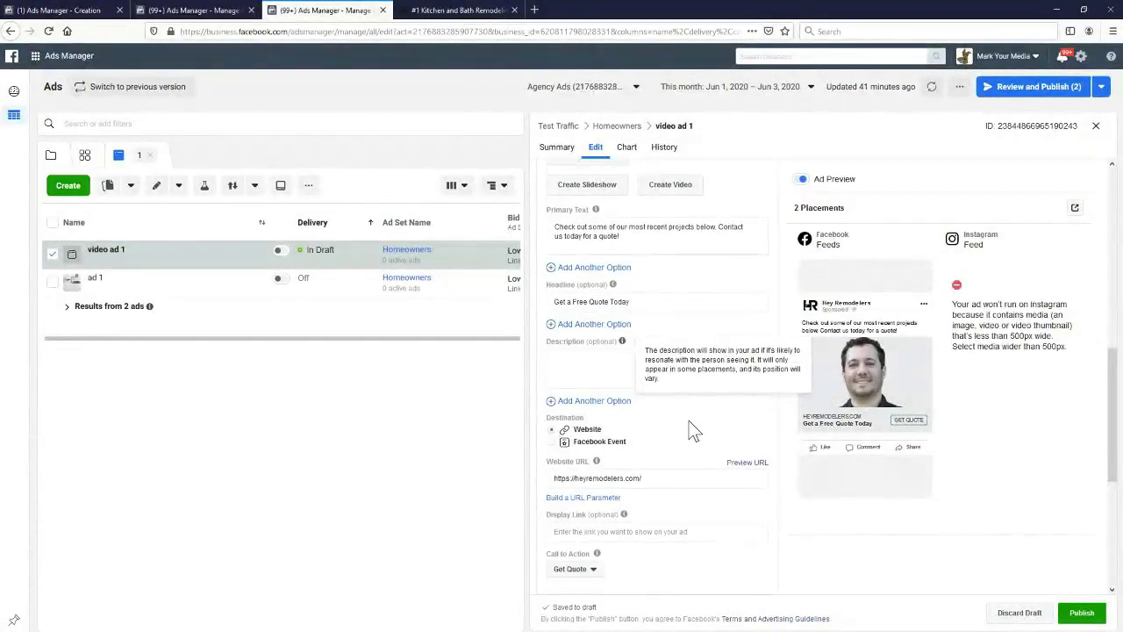
{"action": "scroll", "coordinate": [702, 424], "scroll_direction": "down", "scroll_amount": 1}
{"action": "scroll", "coordinate": [702, 423], "scroll_direction": "down", "scroll_amount": 3}
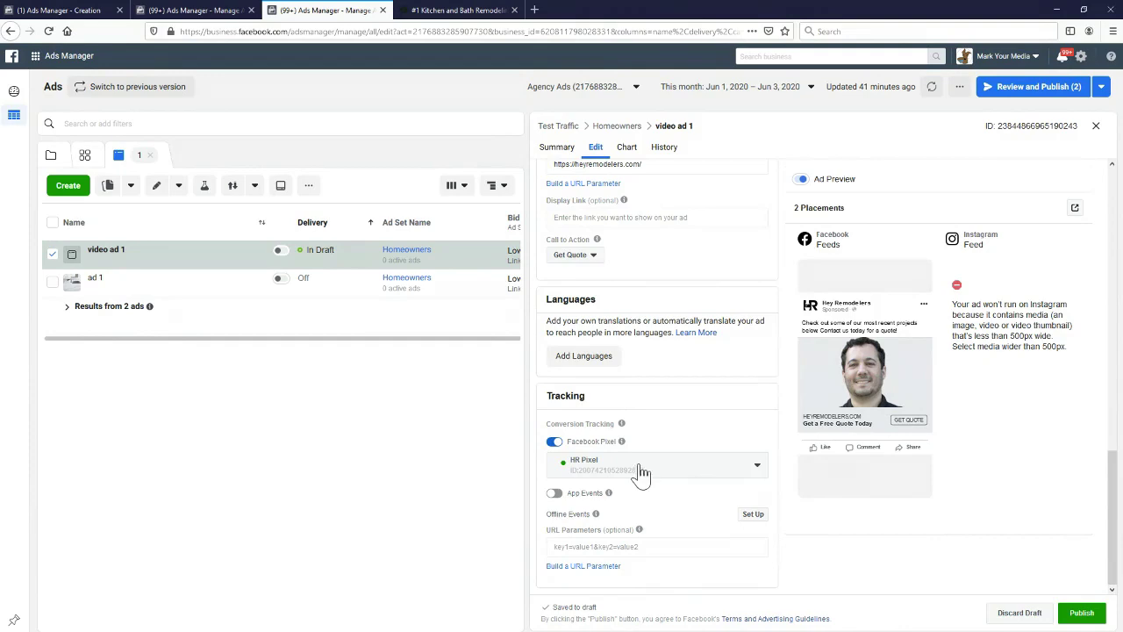
Set video ad 1's call to action to Contact Us.
{"action": "scroll", "coordinate": [641, 474], "scroll_direction": "up", "scroll_amount": 5}
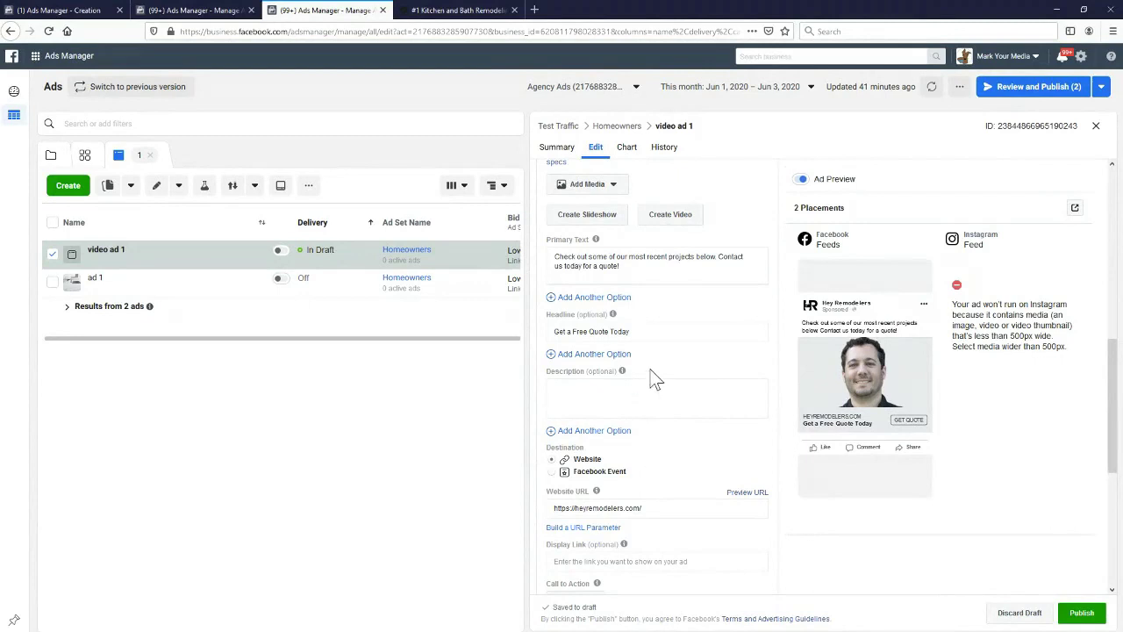
{"action": "scroll", "coordinate": [625, 490], "scroll_direction": "down", "scroll_amount": 3}
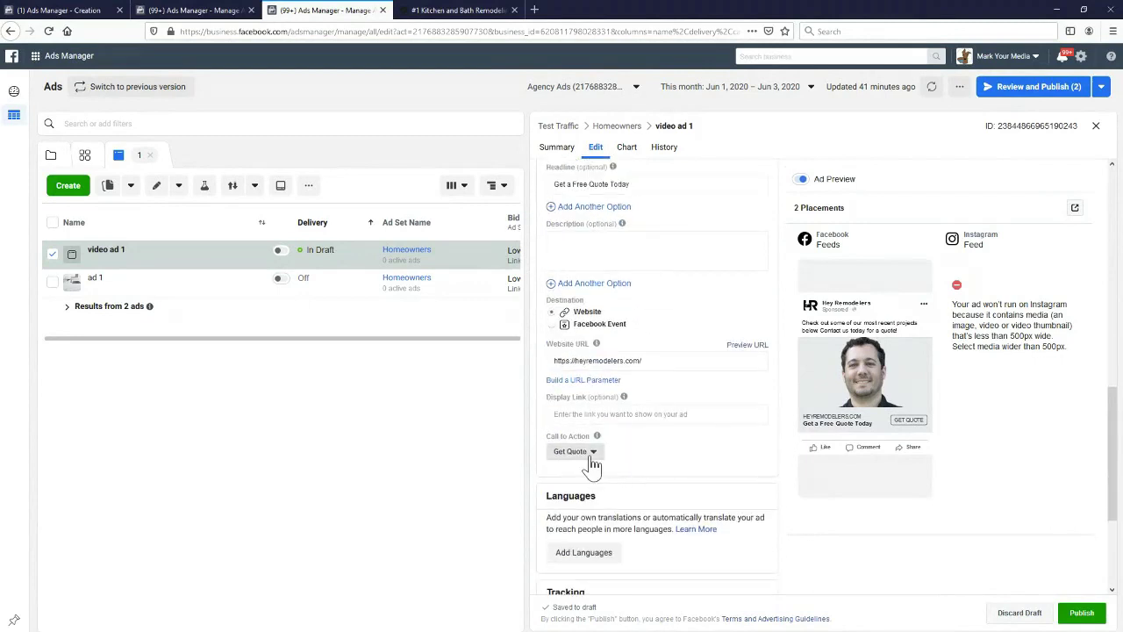
{"action": "left_click", "coordinate": [591, 454]}
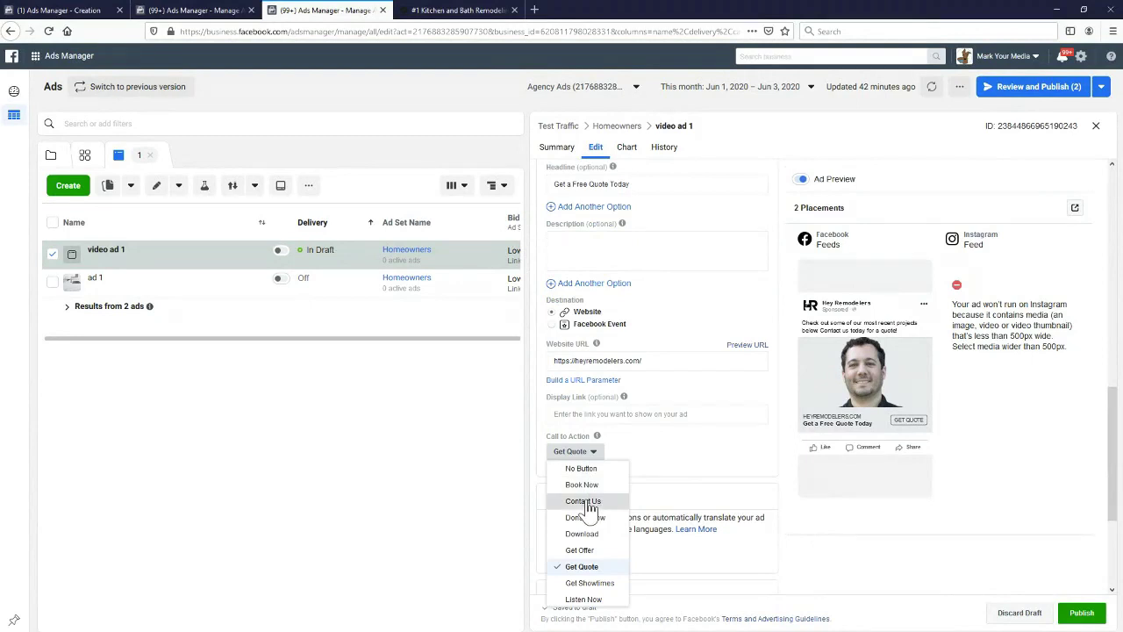
{"action": "left_click", "coordinate": [586, 502]}
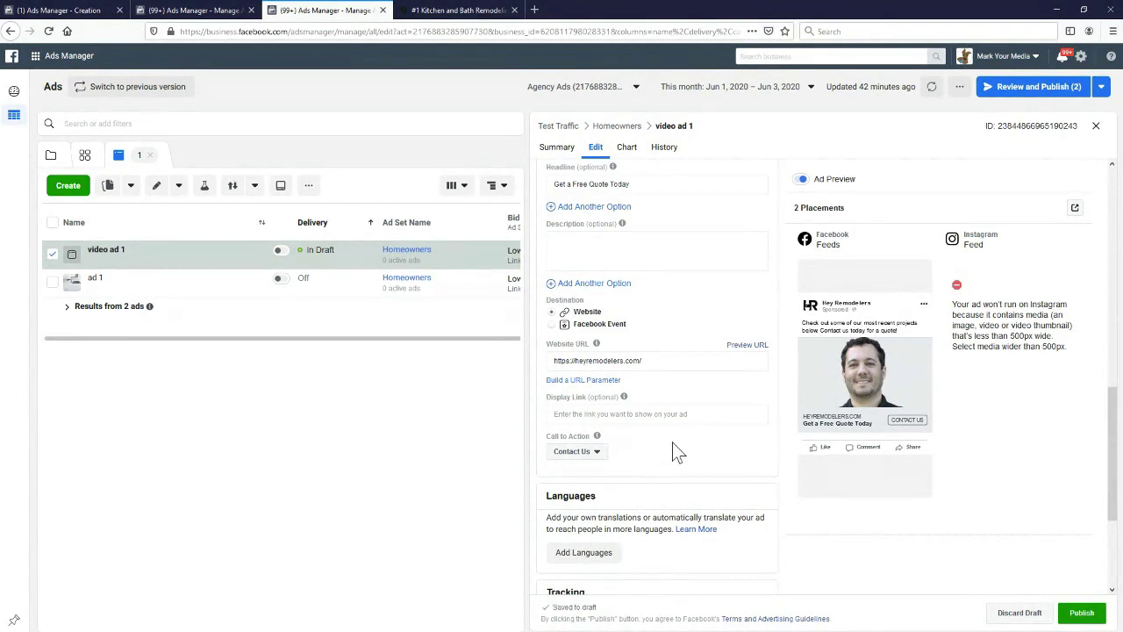
Review video ad 1's name, Facebook Page and Instagram identity, ad format and media options.
{"action": "scroll", "coordinate": [673, 443], "scroll_direction": "up", "scroll_amount": 2}
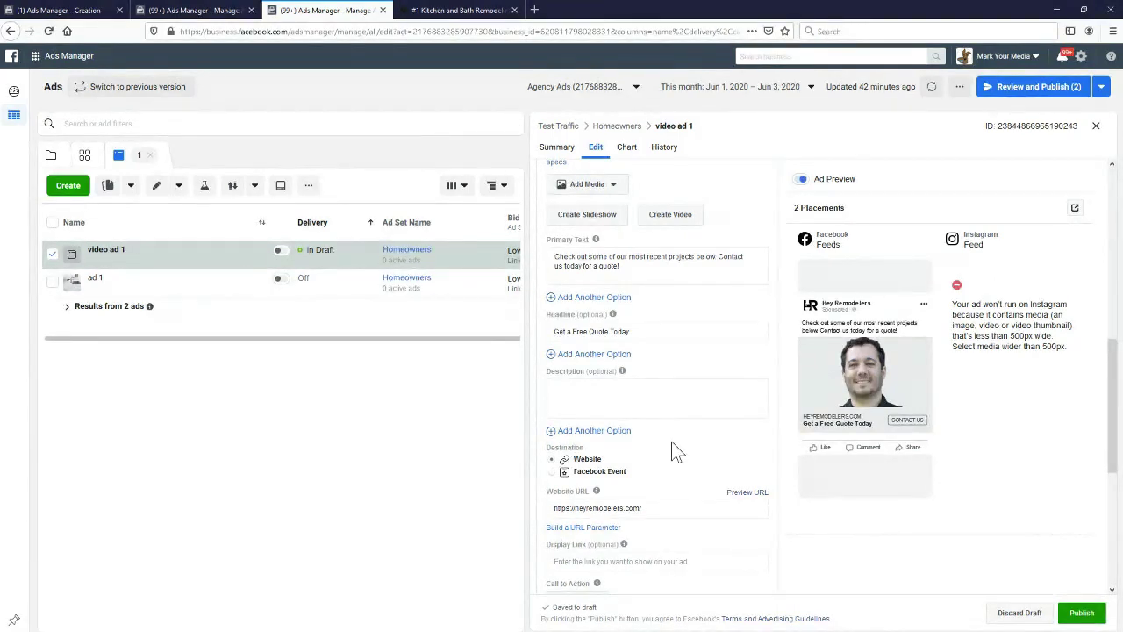
{"action": "scroll", "coordinate": [671, 433], "scroll_direction": "up", "scroll_amount": 10}
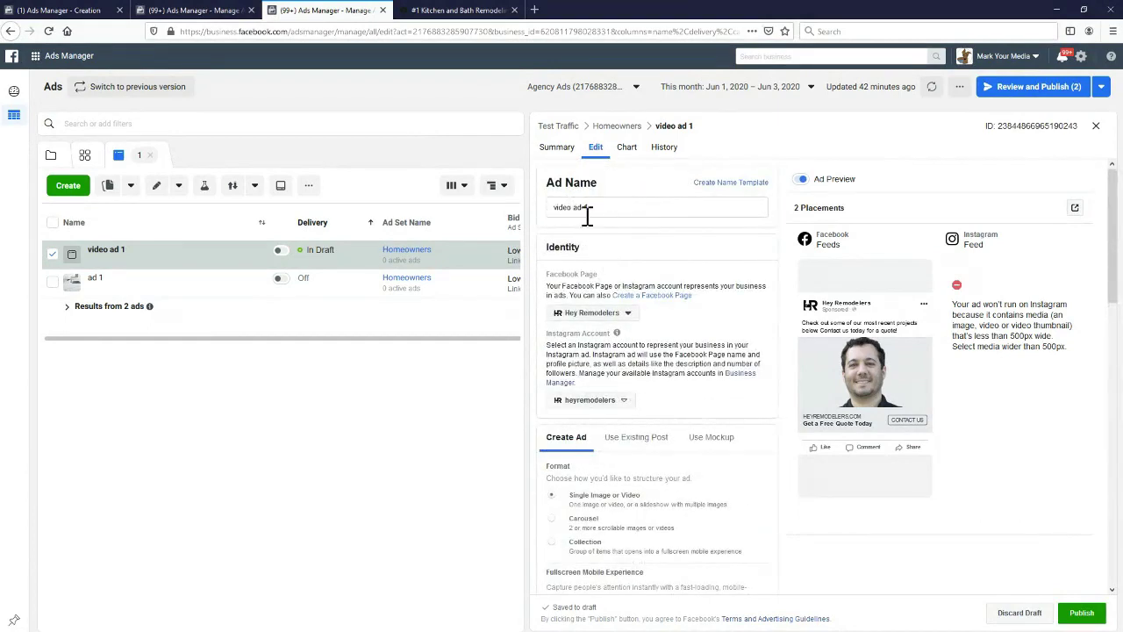
{"action": "scroll", "coordinate": [675, 261], "scroll_direction": "down", "scroll_amount": 2}
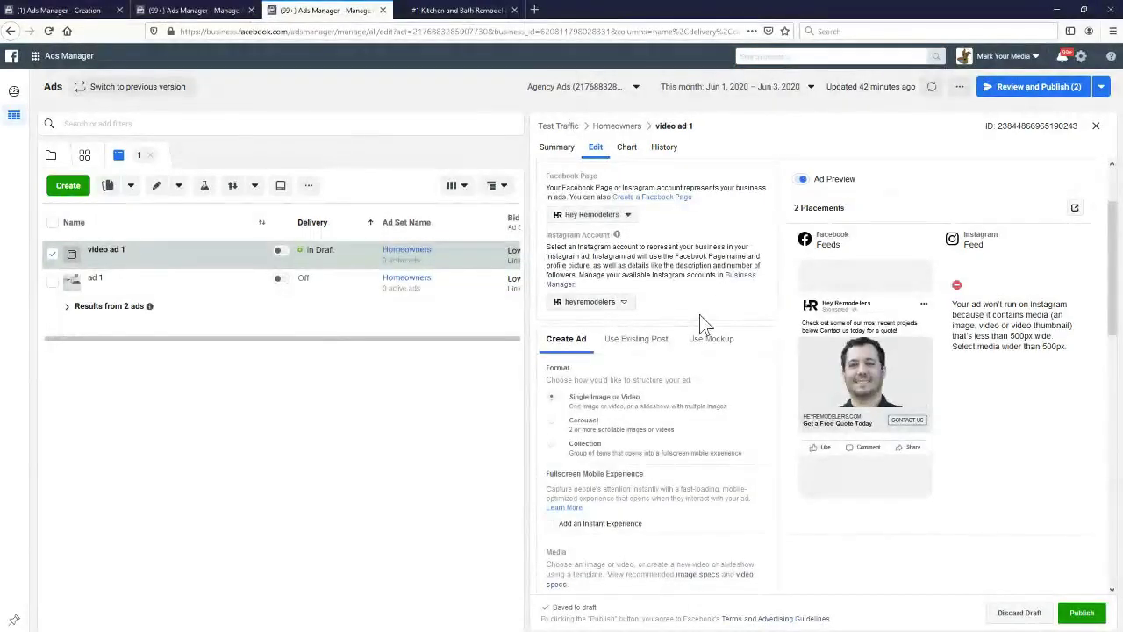
{"action": "scroll", "coordinate": [702, 325], "scroll_direction": "down", "scroll_amount": 2}
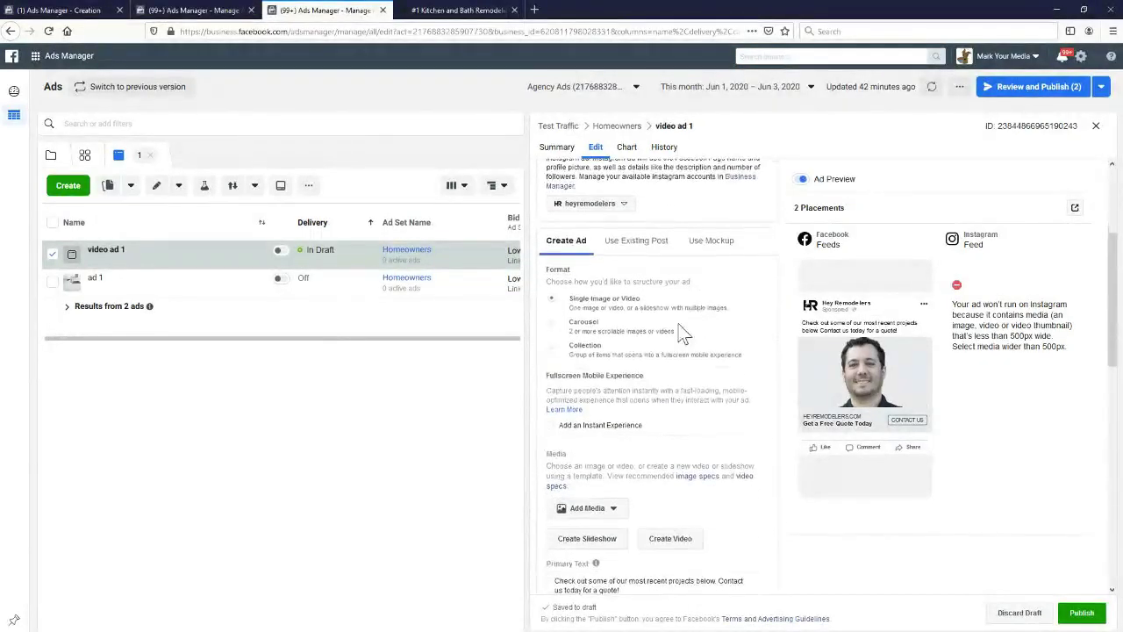
{"action": "left_click", "coordinate": [619, 515]}
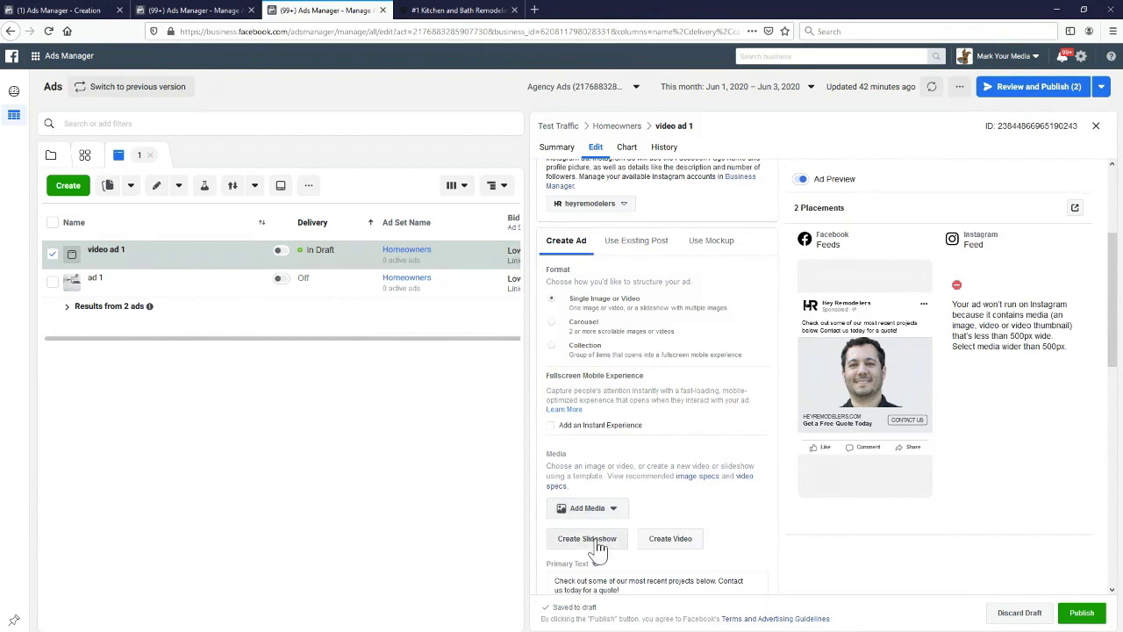
{"action": "scroll", "coordinate": [689, 369], "scroll_direction": "down", "scroll_amount": 1}
{"action": "scroll", "coordinate": [690, 369], "scroll_direction": "down", "scroll_amount": 4}
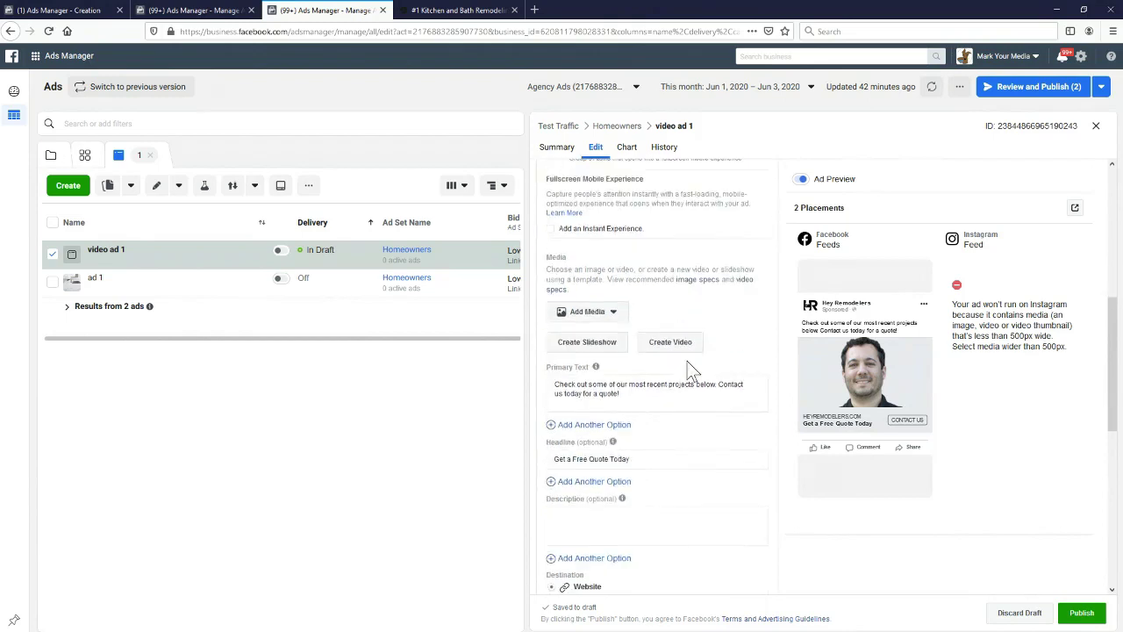
Check video ad 1's primary text and headline against the ad preview, along with its website URL and call to action.
{"action": "left_click", "coordinate": [619, 394]}
{"action": "left_click_drag", "start_coordinate": [619, 394], "coordinate": [604, 394]}
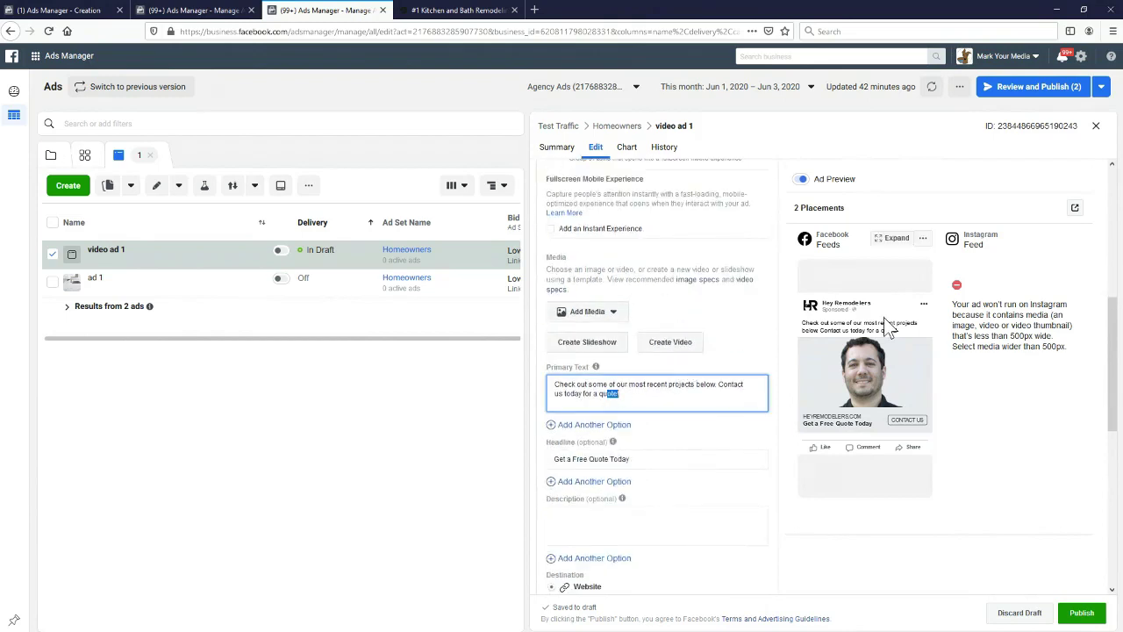
{"action": "left_click", "coordinate": [626, 460]}
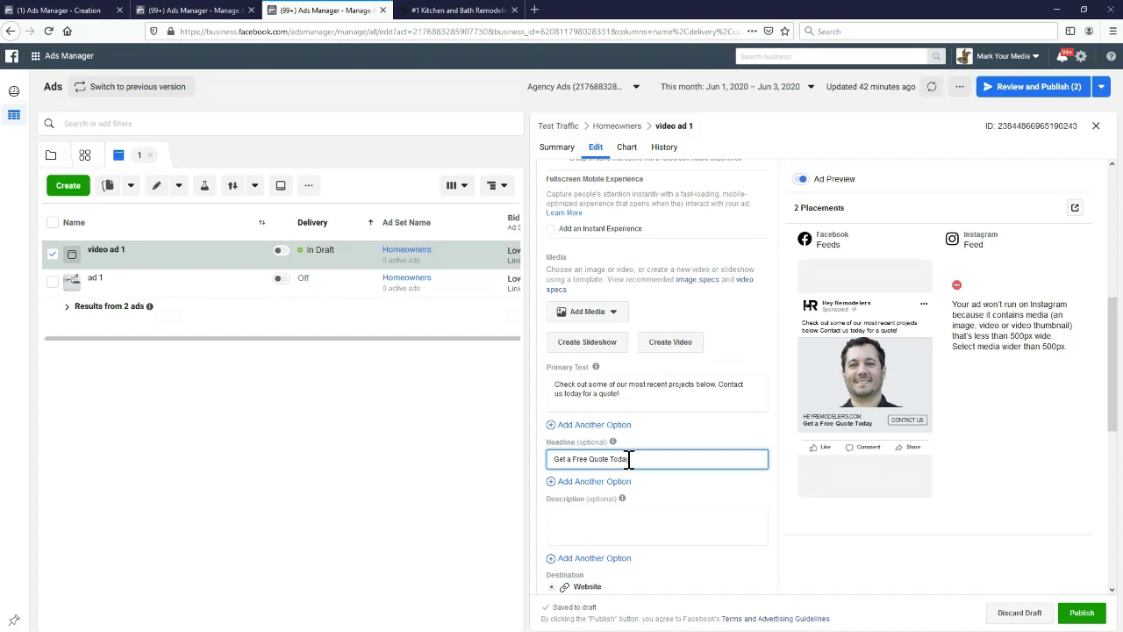
{"action": "scroll", "coordinate": [636, 439], "scroll_direction": "down", "scroll_amount": 2}
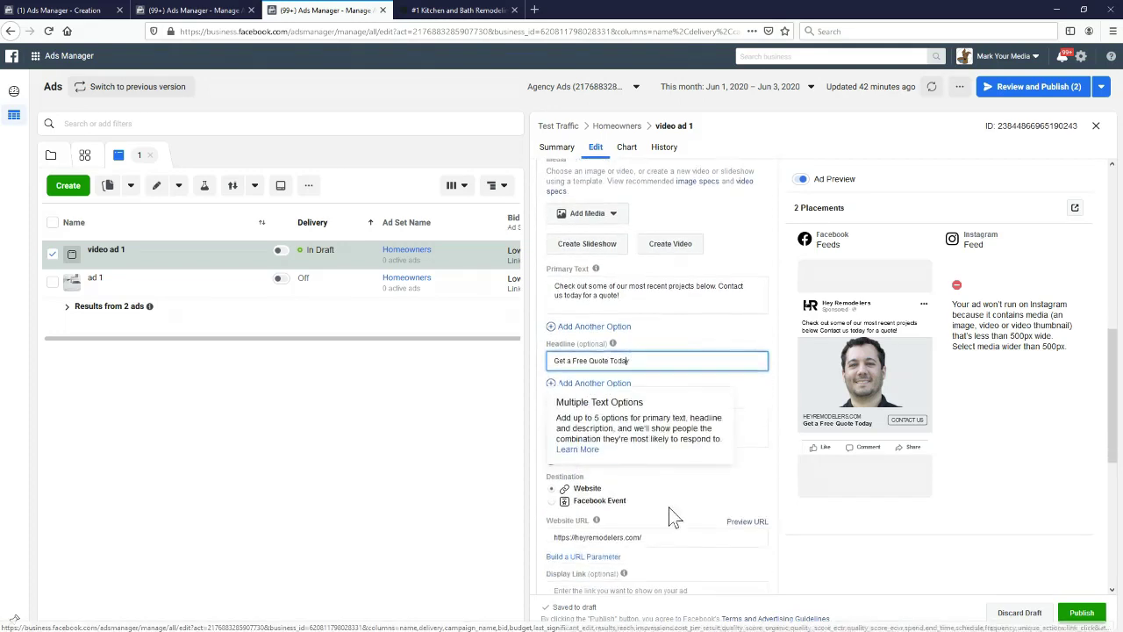
{"action": "left_click", "coordinate": [643, 536]}
{"action": "scroll", "coordinate": [634, 448], "scroll_direction": "down", "scroll_amount": 4}
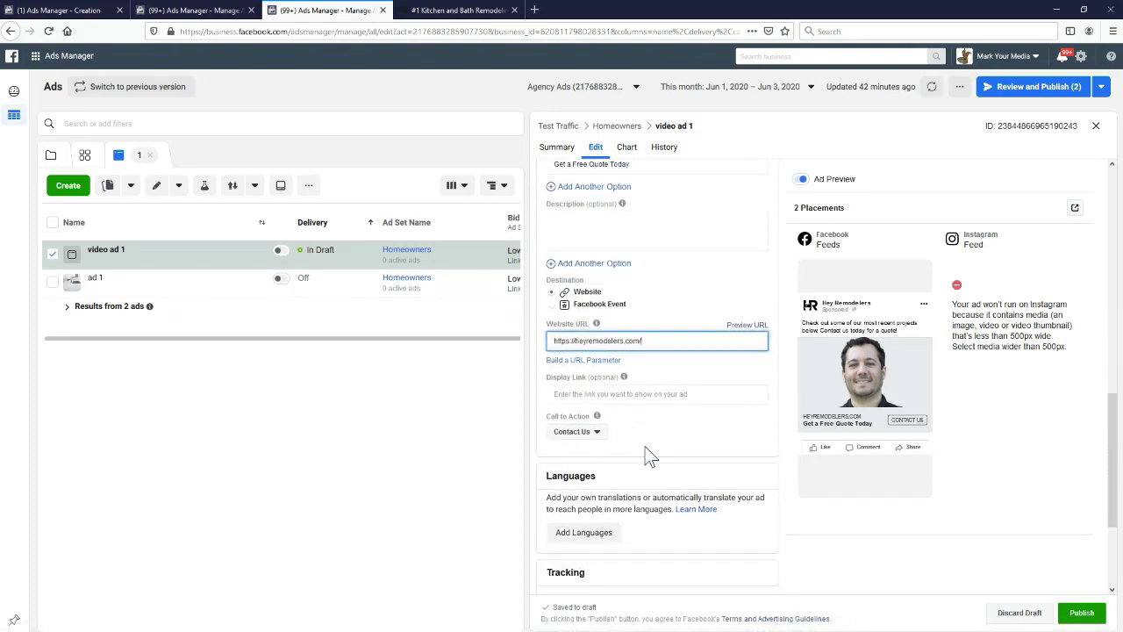
{"action": "left_click", "coordinate": [592, 439]}
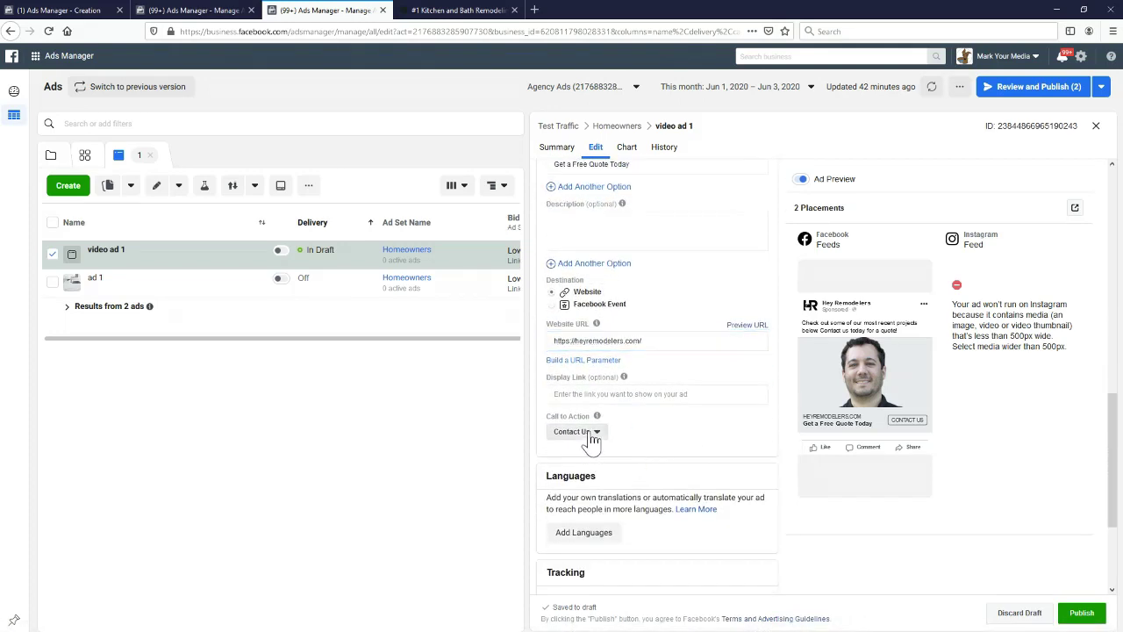
{"action": "left_click", "coordinate": [647, 425]}
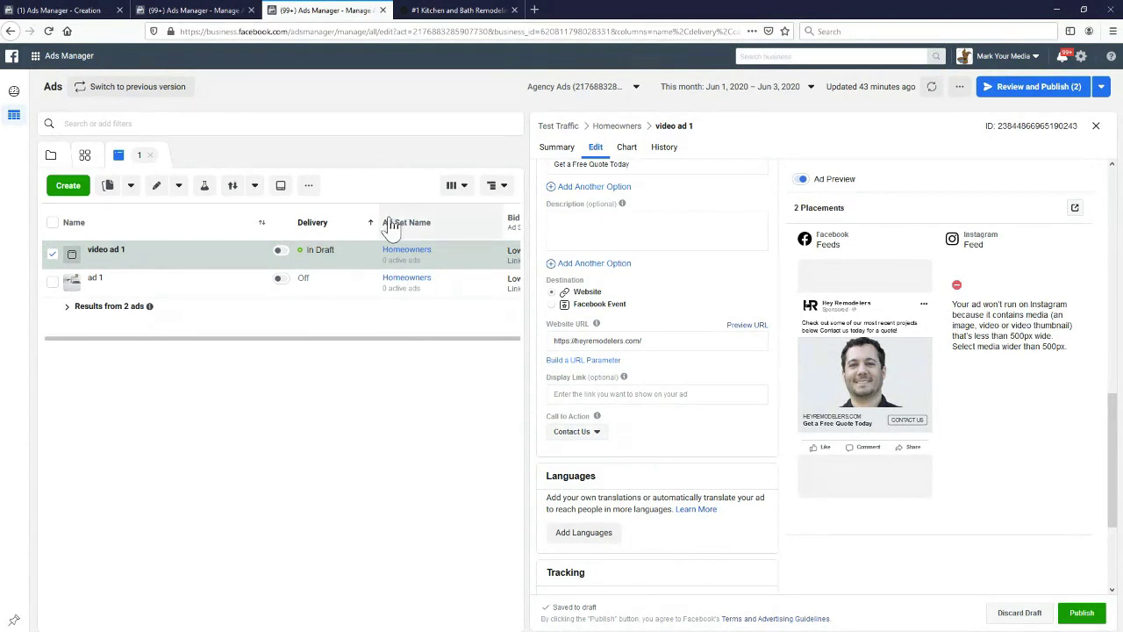
In the account's campaign list, turn off the Traffic campaign, turn on the Test Traffic campaign, and clear the campaign selection.
{"action": "left_click", "coordinate": [74, 18]}
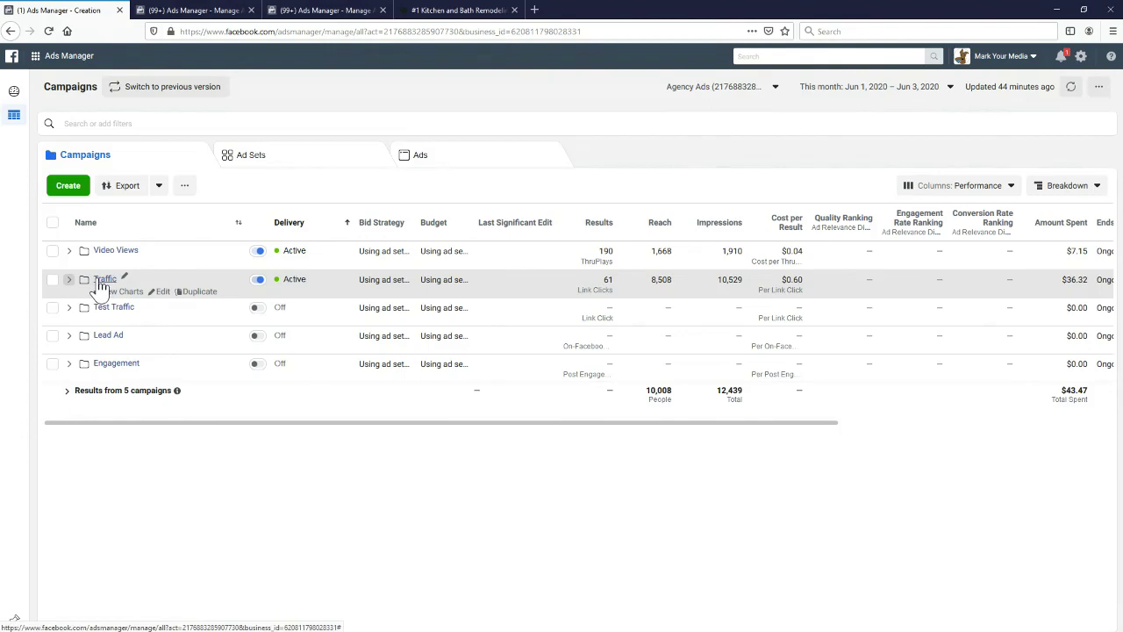
{"action": "left_click", "coordinate": [259, 281]}
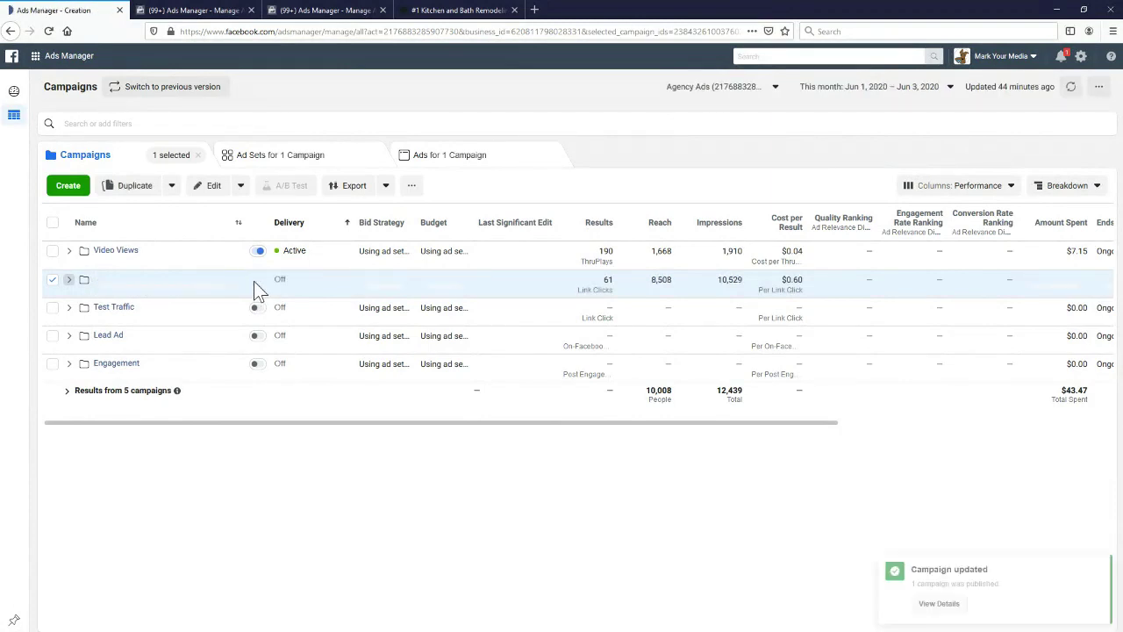
{"action": "left_click", "coordinate": [256, 281]}
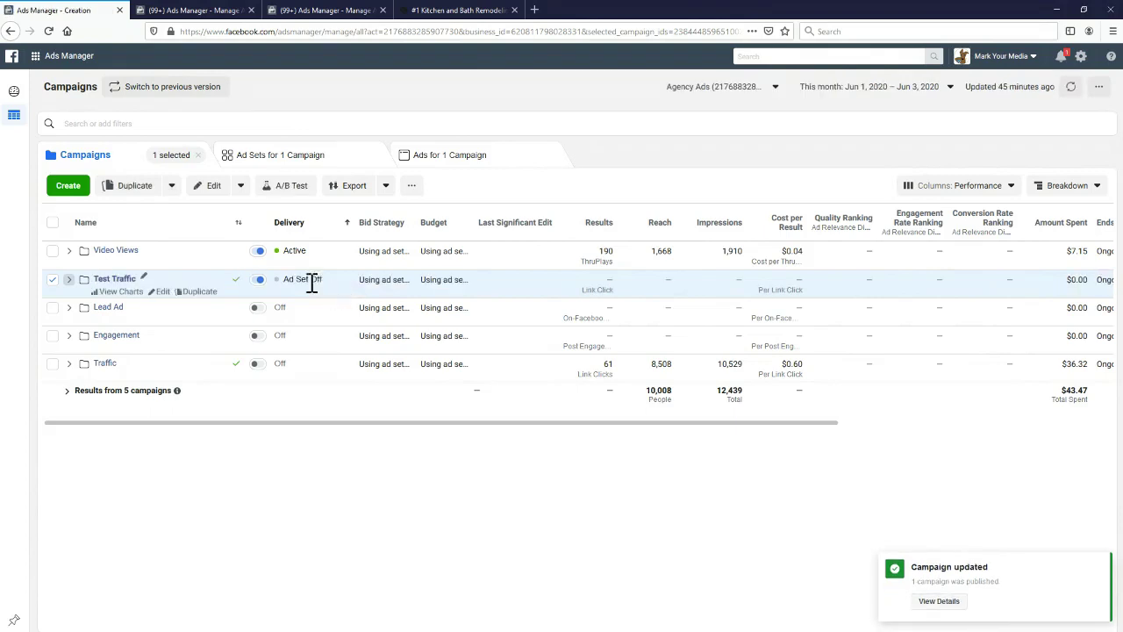
{"action": "left_click", "coordinate": [51, 281]}
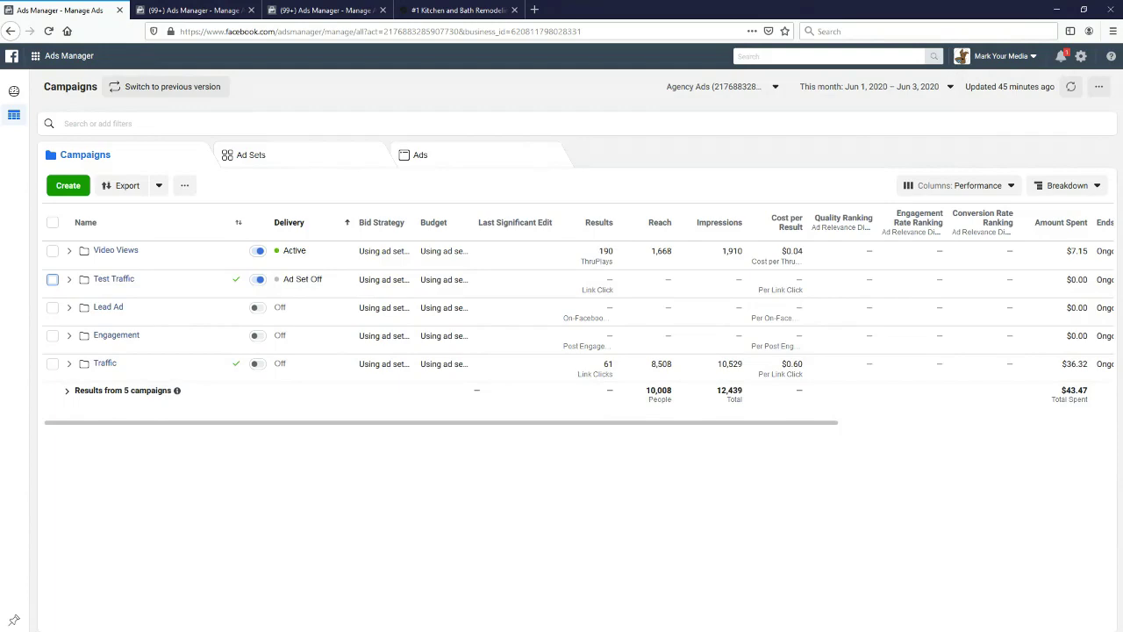
Switch to FB Video Ads Training.pdf in Acrobat Reader and present the strategy session, COVID-19 leads and questions slides.
{"action": "key", "text": "alt+Tab"}
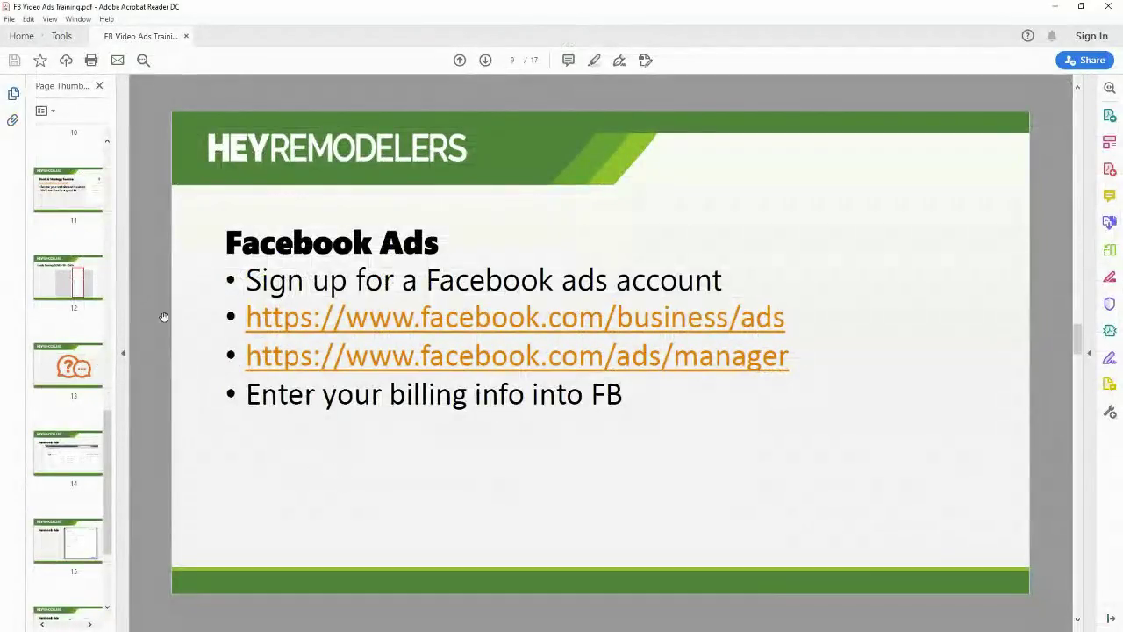
{"action": "scroll", "coordinate": [85, 296], "scroll_direction": "down", "scroll_amount": 1}
{"action": "scroll", "coordinate": [78, 342], "scroll_direction": "up", "scroll_amount": 5}
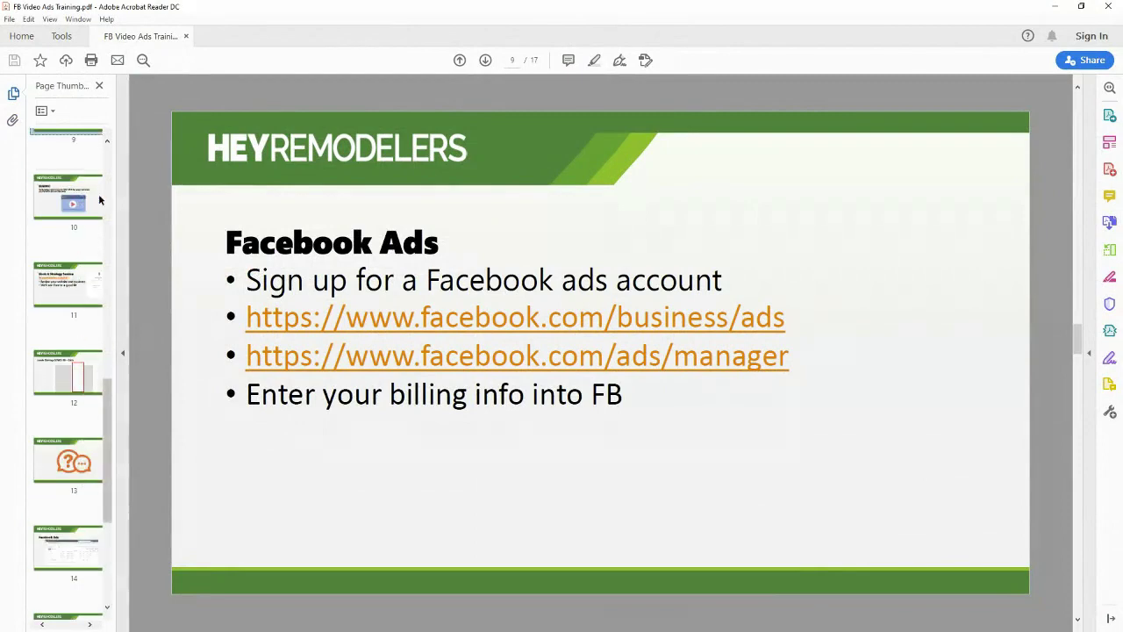
{"action": "left_click", "coordinate": [80, 302]}
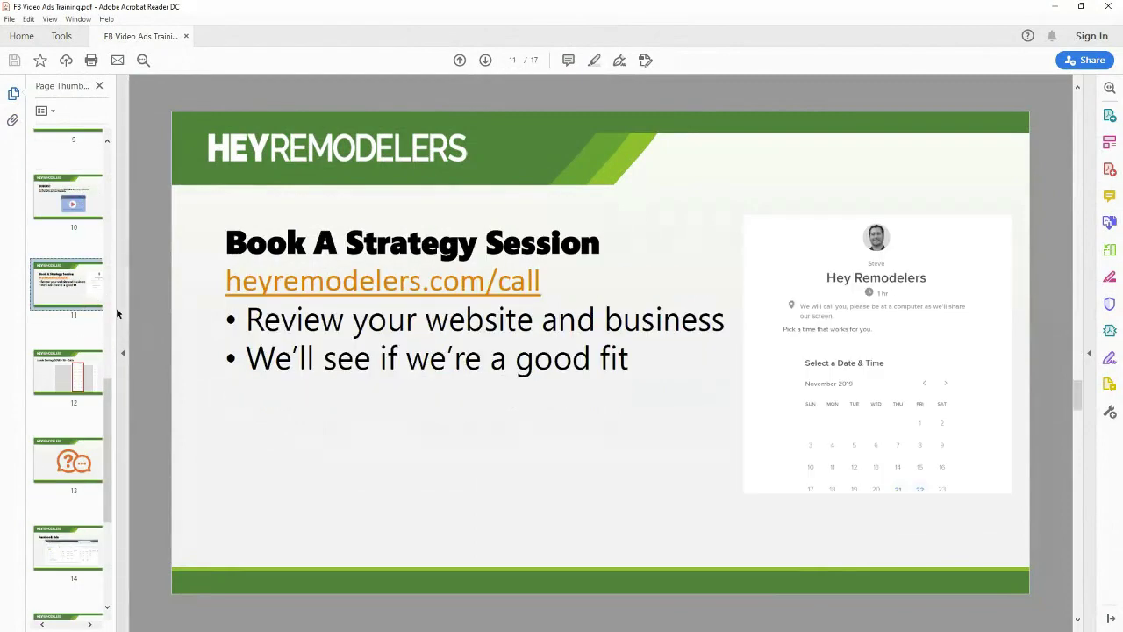
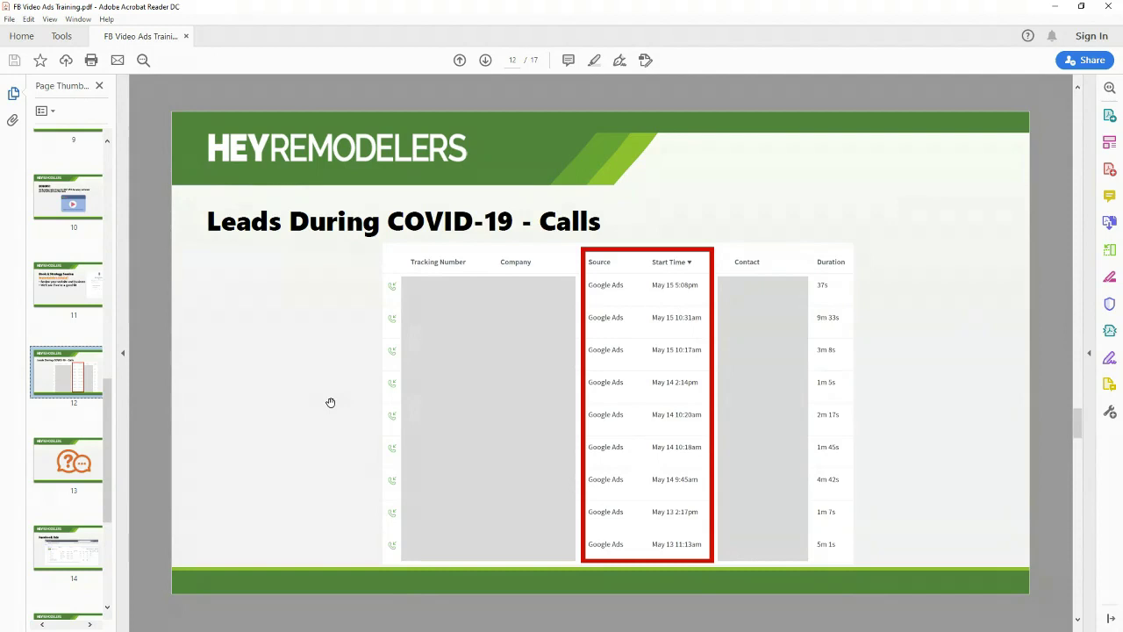
{"action": "left_click", "coordinate": [69, 465]}
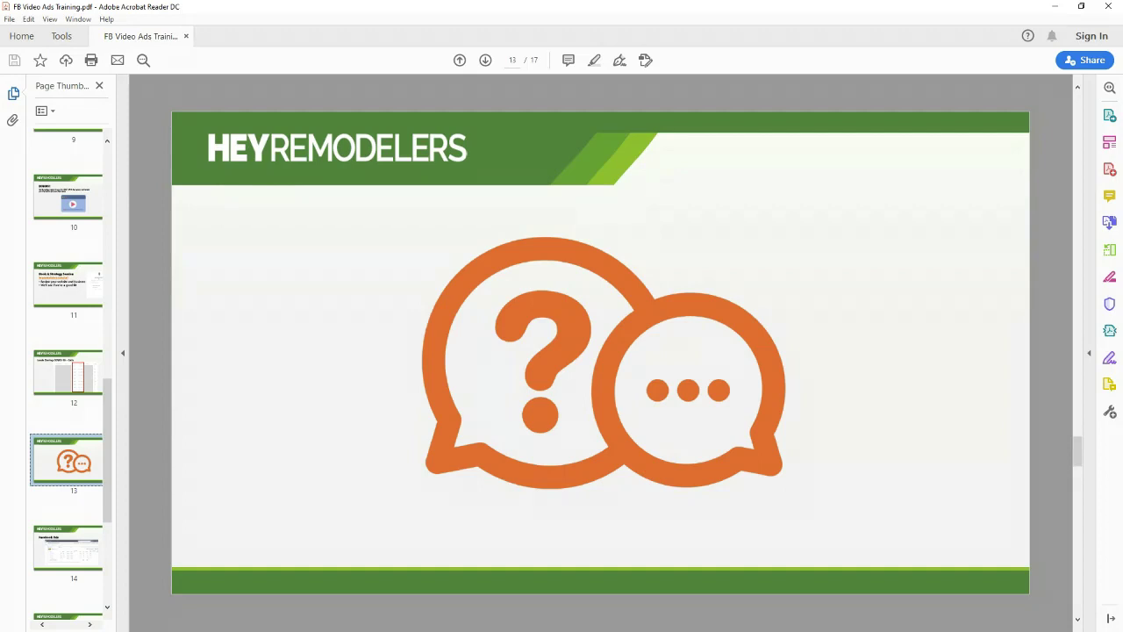
{"action": "left_click", "coordinate": [61, 286]}
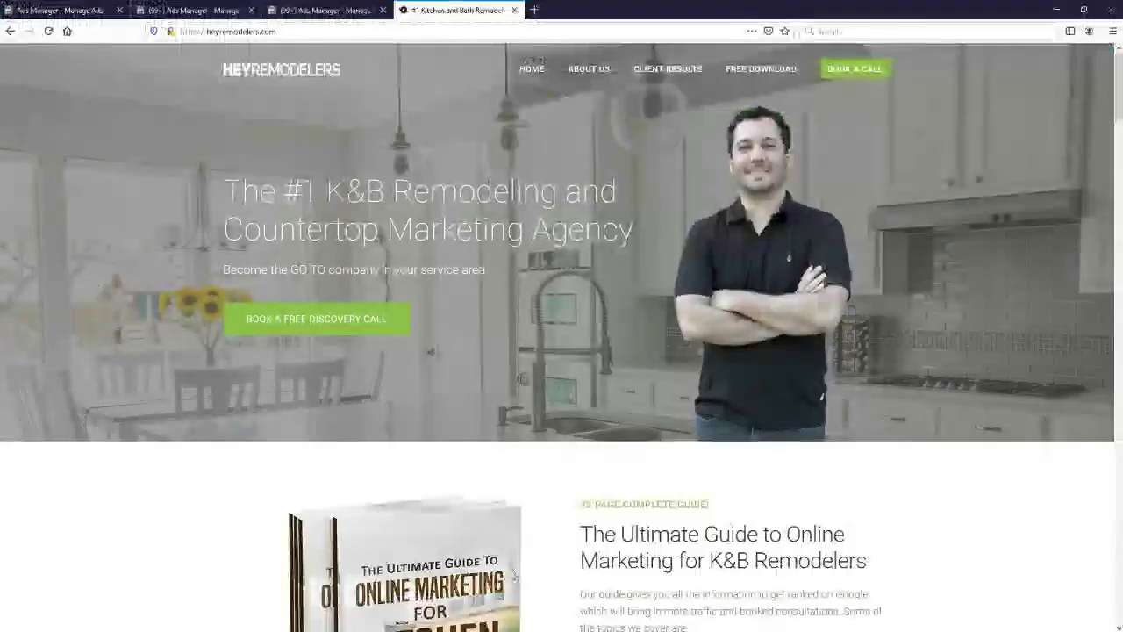
Return to the Homeowners ad set in Ads Manager and examine its detailed targeting, the Home improvement interest and the potential reach.
{"action": "left_click", "coordinate": [88, 11]}
{"action": "left_click", "coordinate": [187, 11]}
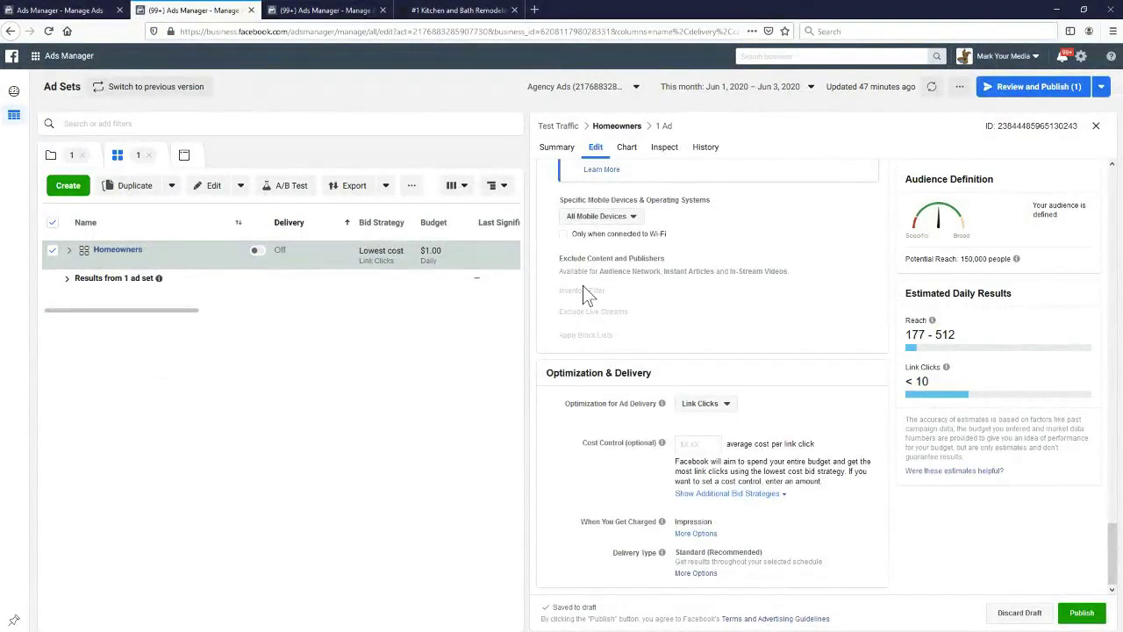
{"action": "scroll", "coordinate": [583, 285], "scroll_direction": "up", "scroll_amount": 5}
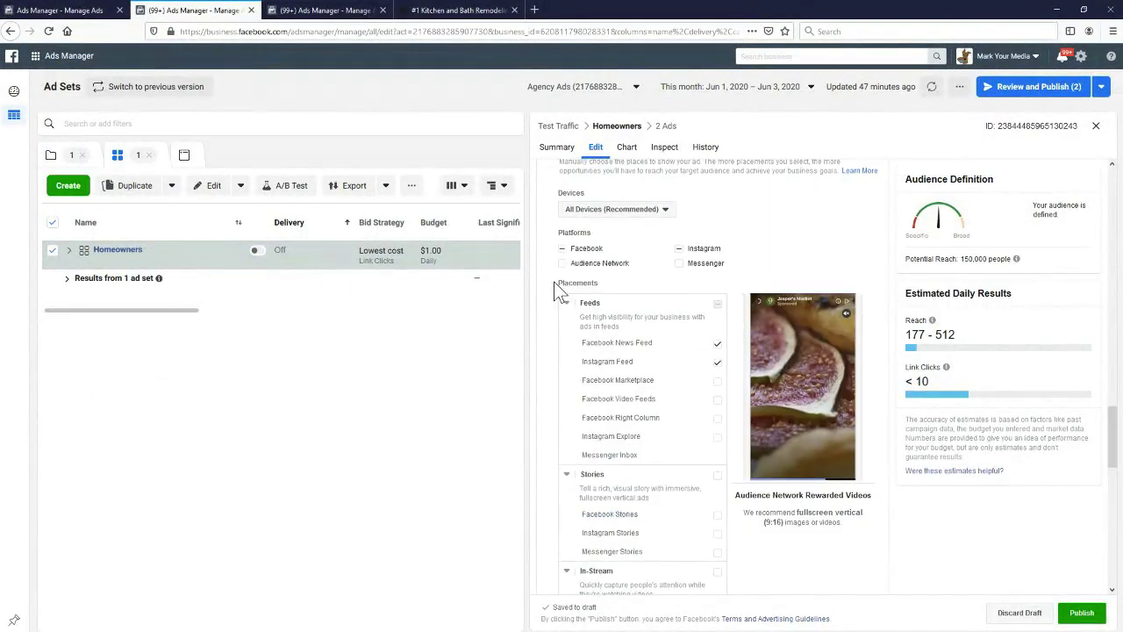
{"action": "scroll", "coordinate": [558, 289], "scroll_direction": "up", "scroll_amount": 5}
{"action": "scroll", "coordinate": [559, 288], "scroll_direction": "up", "scroll_amount": 5}
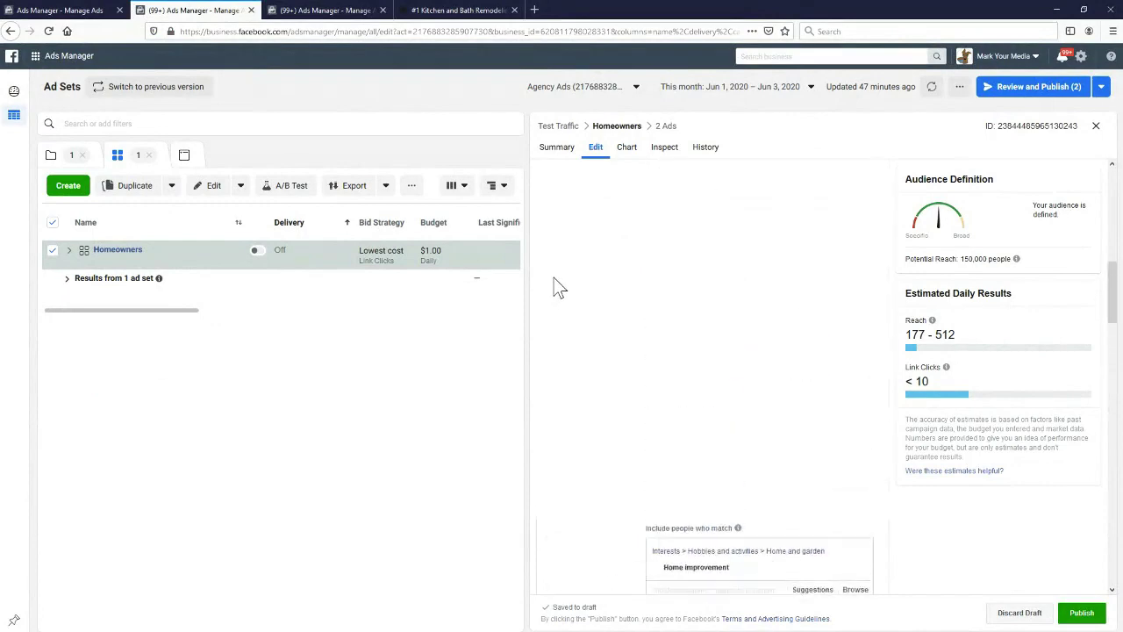
{"action": "scroll", "coordinate": [558, 288], "scroll_direction": "down", "scroll_amount": 4}
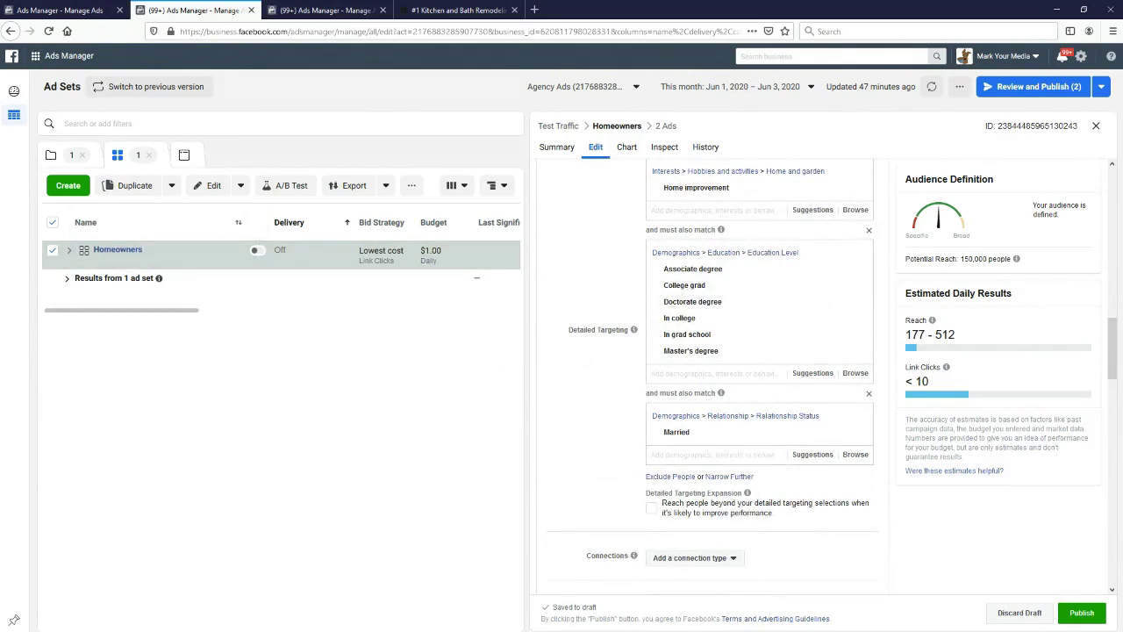
{"action": "scroll", "coordinate": [580, 413], "scroll_direction": "up", "scroll_amount": 3}
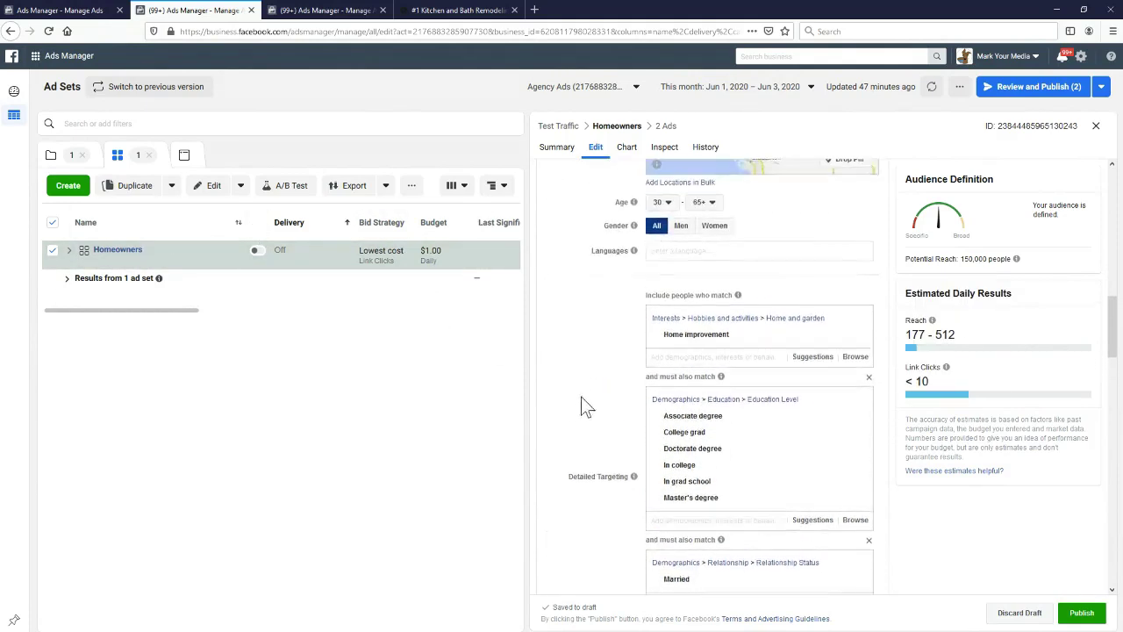
{"action": "scroll", "coordinate": [693, 307], "scroll_direction": "down", "scroll_amount": 1}
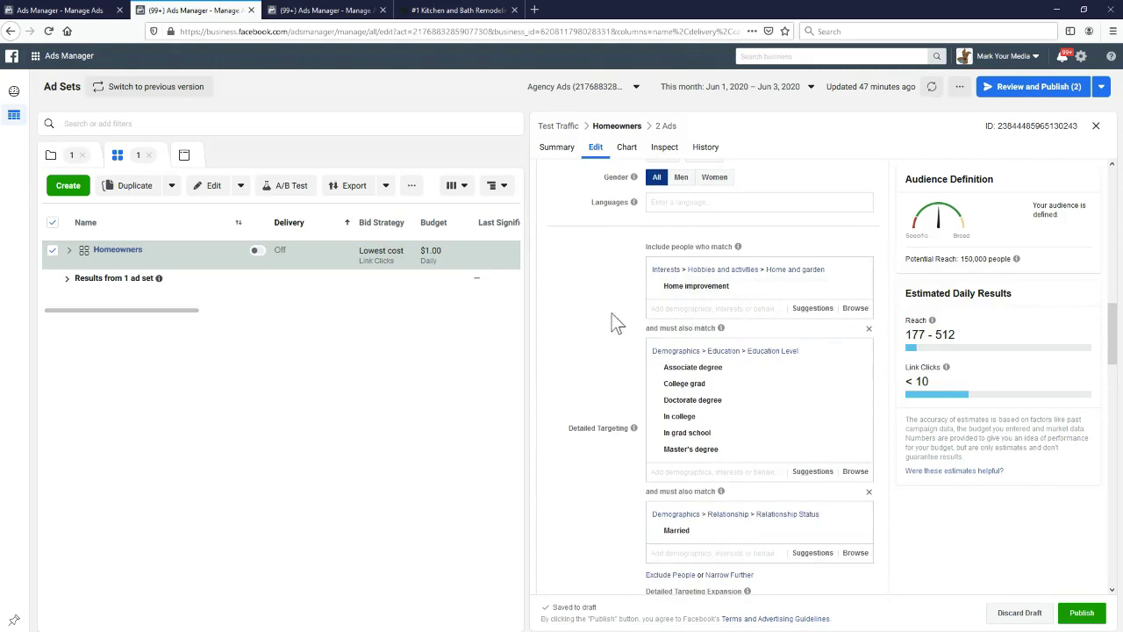
{"action": "scroll", "coordinate": [610, 316], "scroll_direction": "down", "scroll_amount": 2}
{"action": "scroll", "coordinate": [606, 302], "scroll_direction": "up", "scroll_amount": 1}
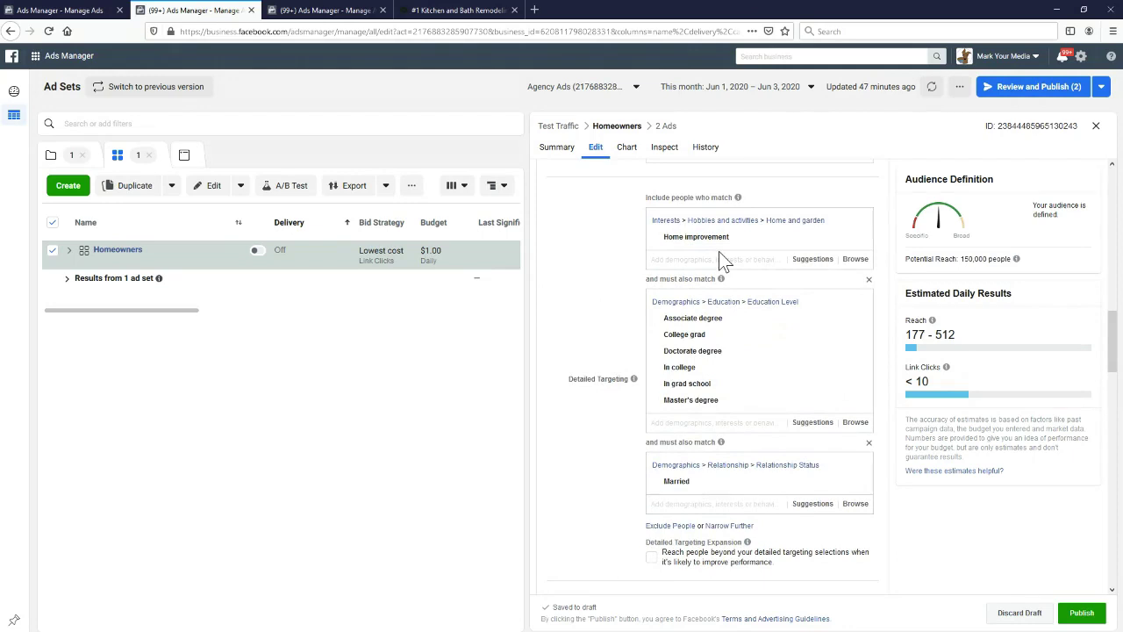
{"action": "mouse_move", "coordinate": [717, 243]}
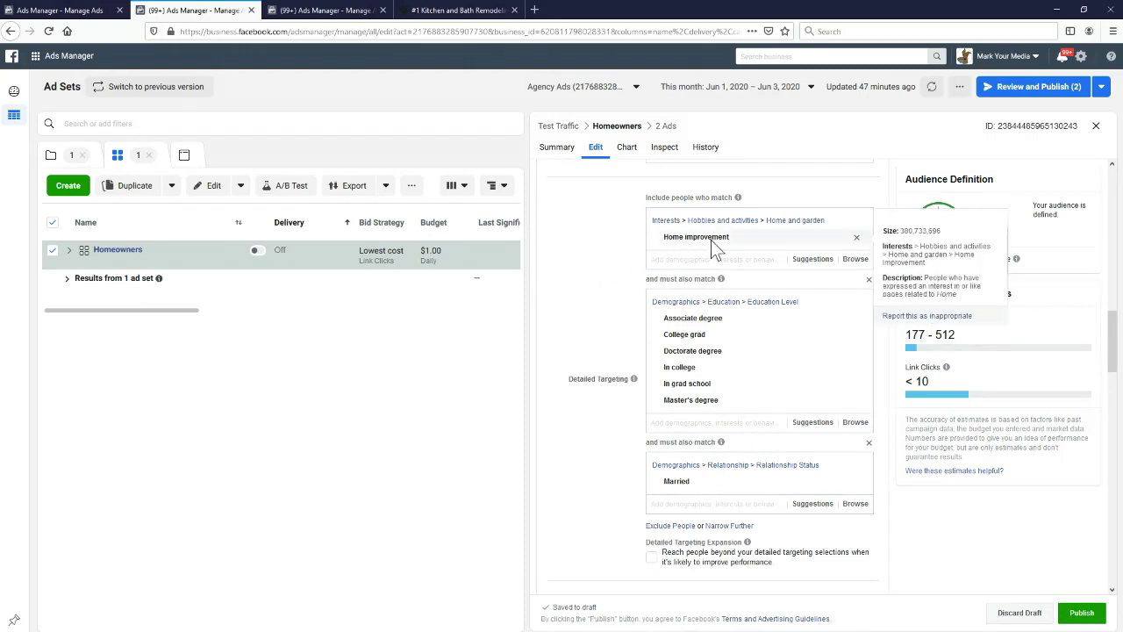
{"action": "left_click_drag", "start_coordinate": [962, 259], "coordinate": [994, 259]}
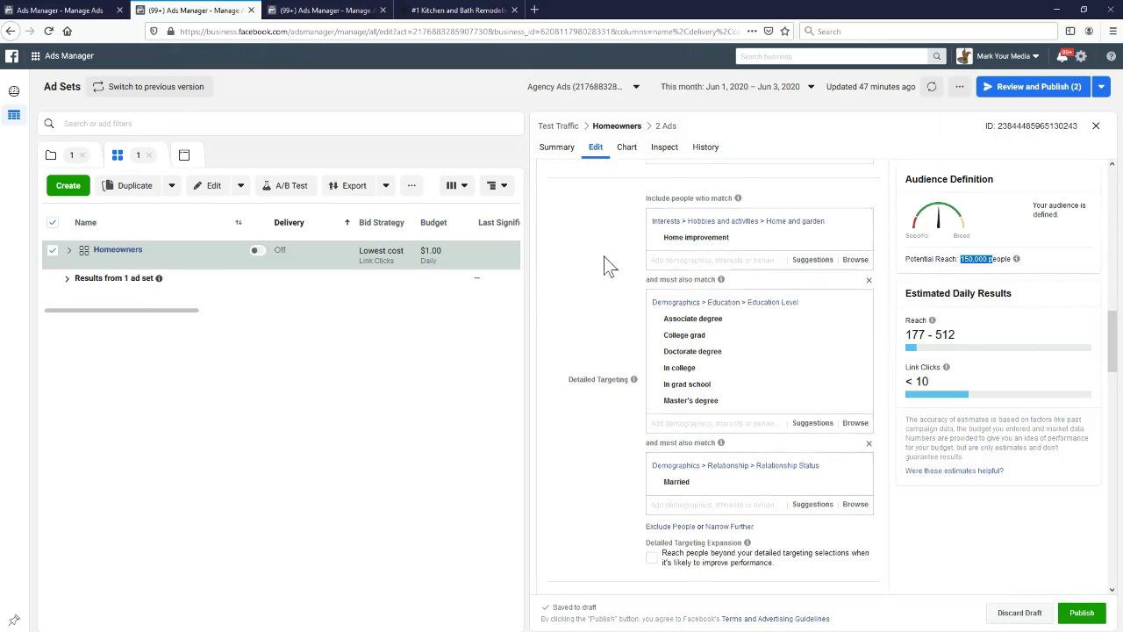
Review the Homeowners ad set's location, age, gender and language settings in relation to its detailed targeting.
{"action": "scroll", "coordinate": [610, 265], "scroll_direction": "up", "scroll_amount": 5}
{"action": "scroll", "coordinate": [603, 266], "scroll_direction": "down", "scroll_amount": 3}
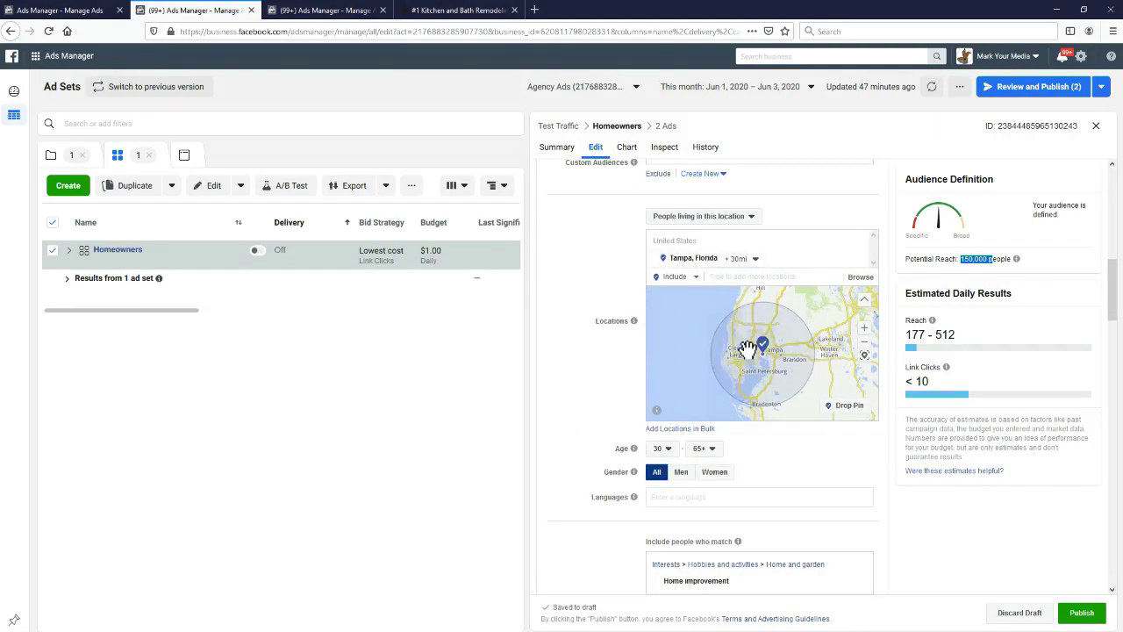
{"action": "scroll", "coordinate": [586, 301], "scroll_direction": "down", "scroll_amount": 3}
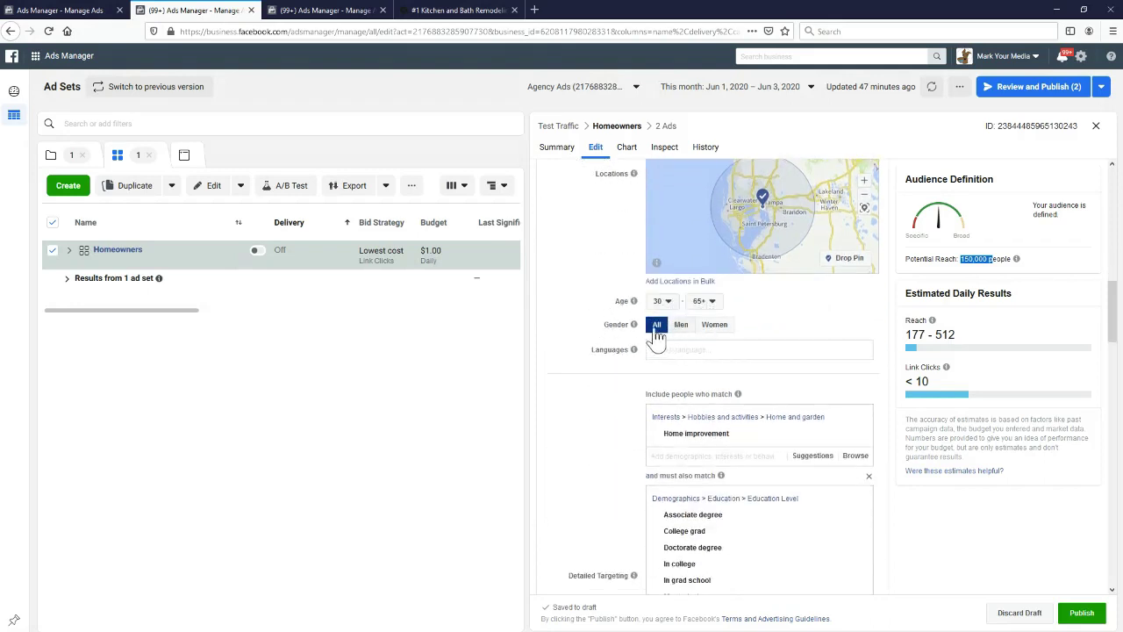
{"action": "scroll", "coordinate": [611, 298], "scroll_direction": "down", "scroll_amount": 1}
{"action": "scroll", "coordinate": [612, 296], "scroll_direction": "down", "scroll_amount": 5}
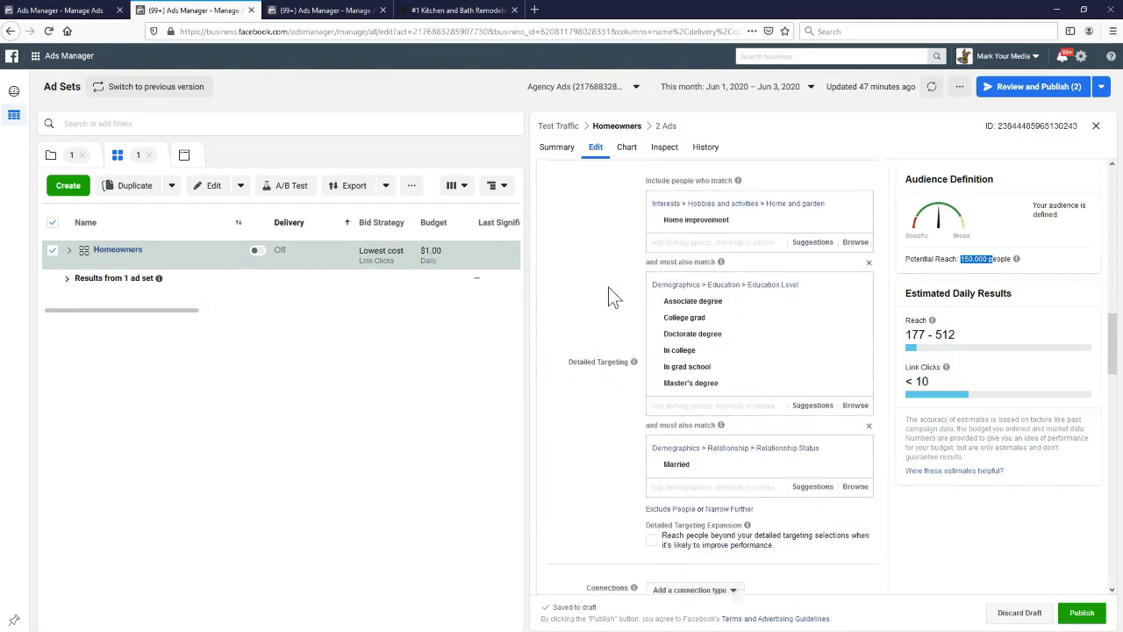
Check the details of the Home improvement interest, College grad and Married criteria against the potential reach.
{"action": "scroll", "coordinate": [610, 294], "scroll_direction": "up", "scroll_amount": 1}
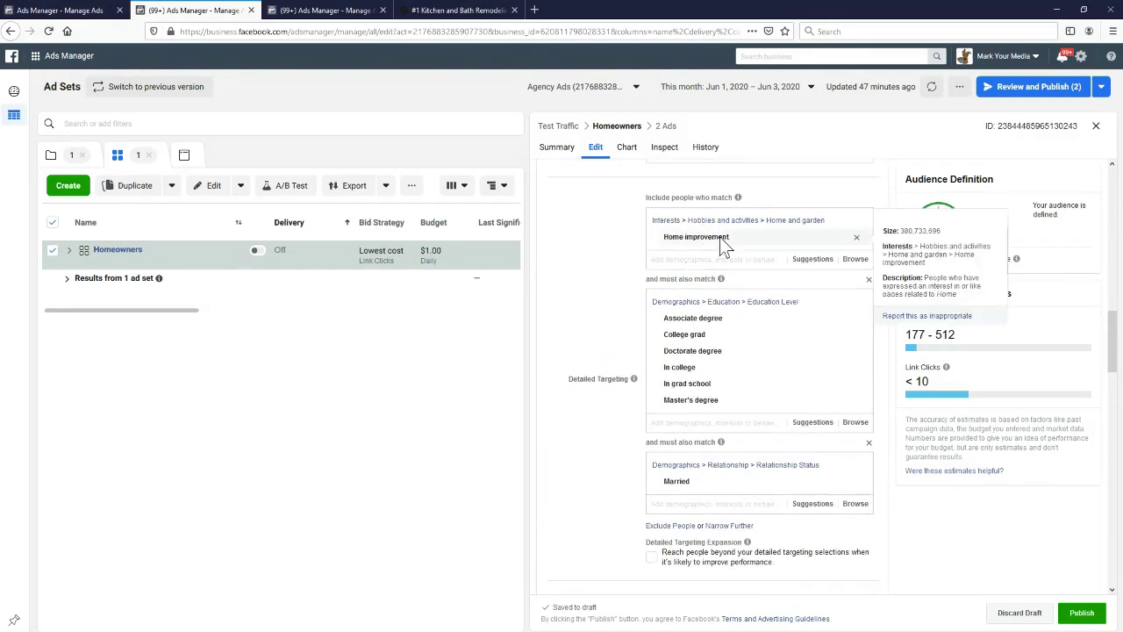
{"action": "mouse_move", "coordinate": [687, 340]}
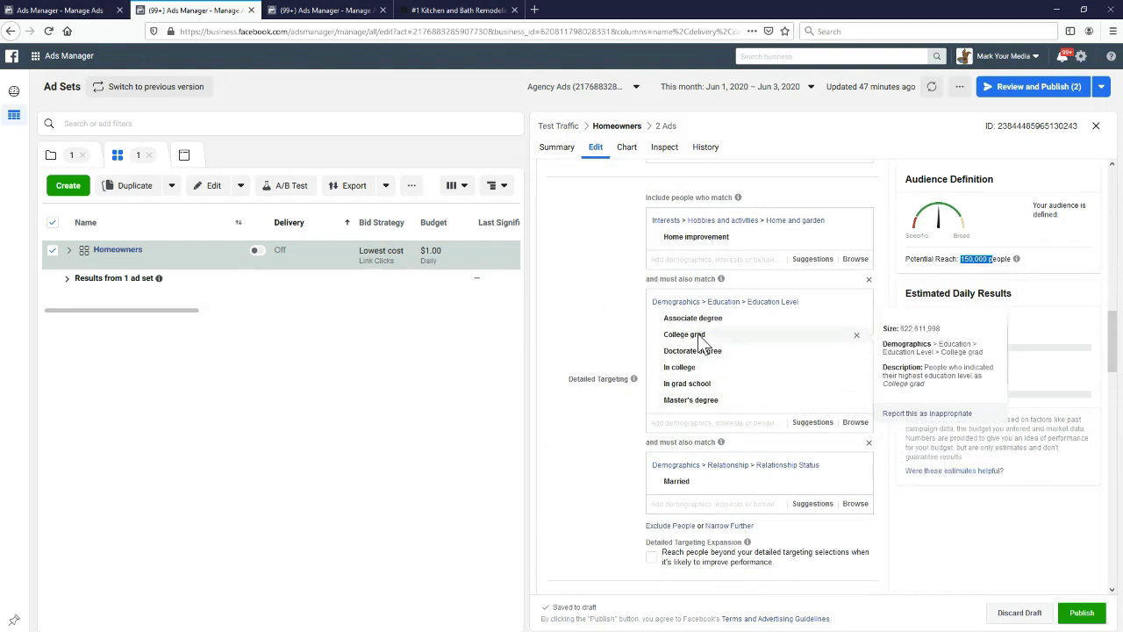
{"action": "mouse_move", "coordinate": [677, 487]}
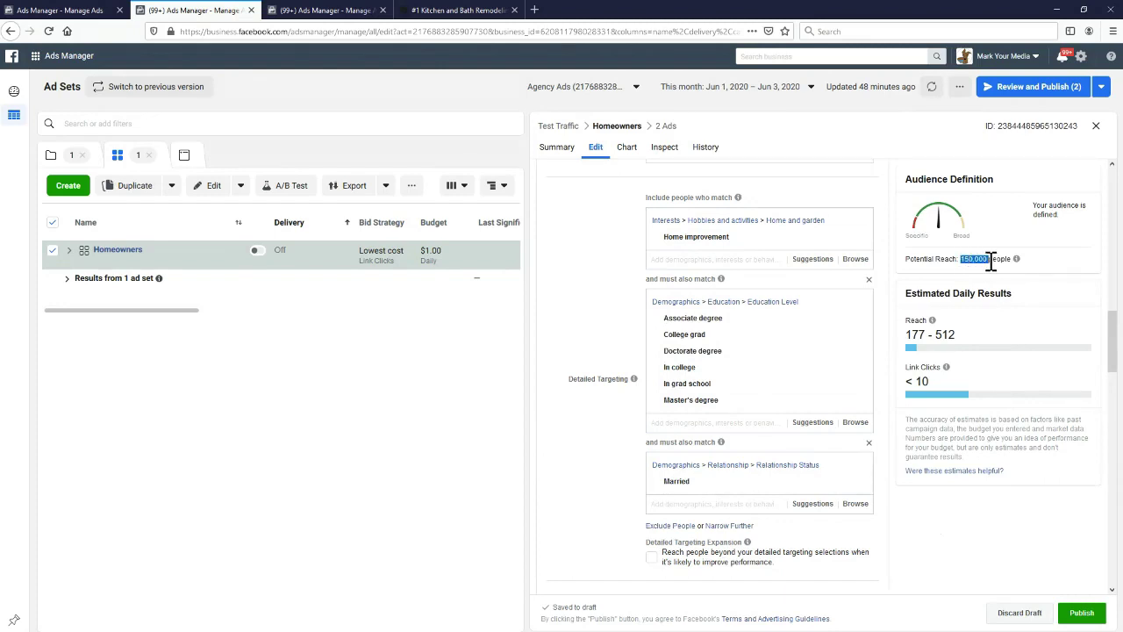
{"action": "left_click", "coordinate": [599, 340]}
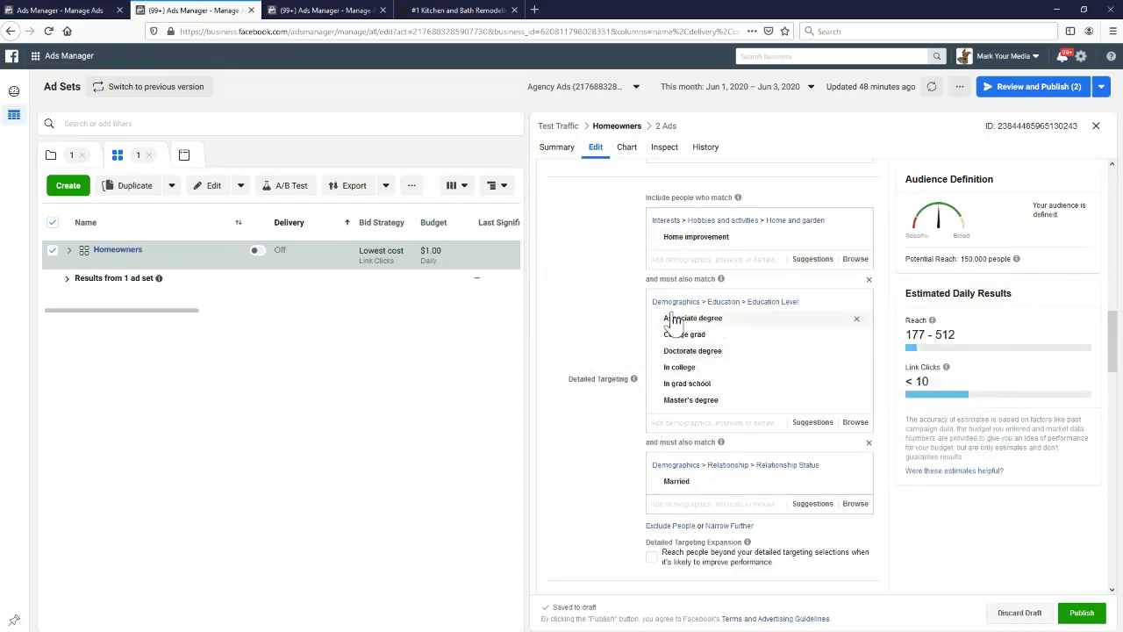
Highlight the interest and education targeting layers down to the second "and must also match" condition, and clear the highlight.
{"action": "mouse_move", "coordinate": [738, 338]}
{"action": "left_click_drag", "start_coordinate": [650, 281], "coordinate": [659, 444]}
{"action": "double_click", "coordinate": [650, 443]}
{"action": "triple_click", "coordinate": [651, 443]}
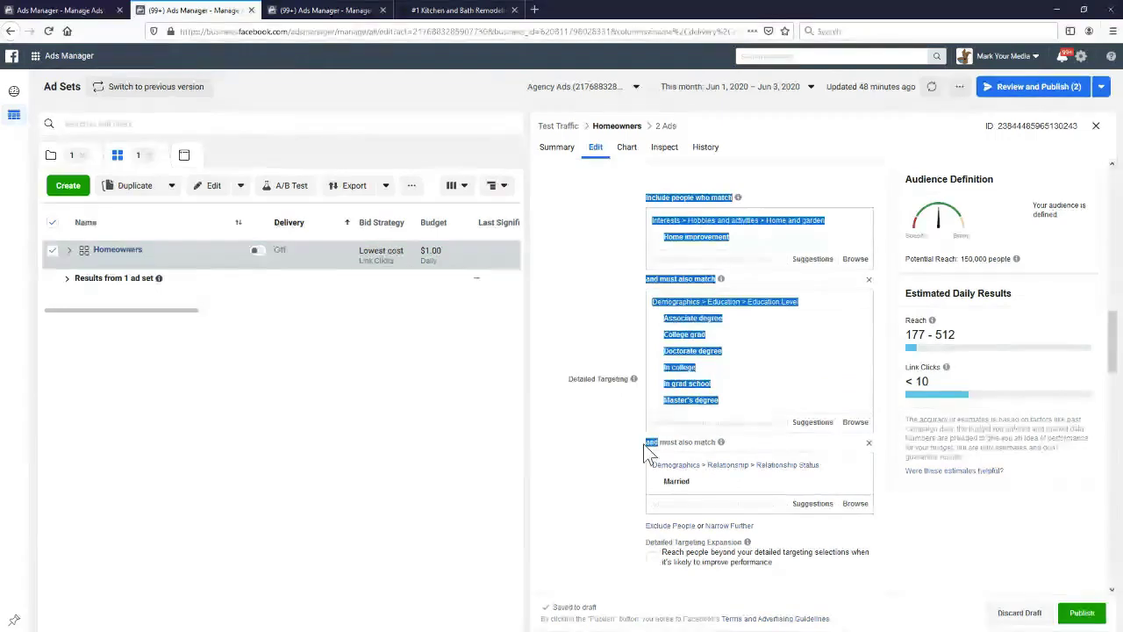
{"action": "left_click", "coordinate": [658, 225]}
{"action": "mouse_move", "coordinate": [651, 252]}
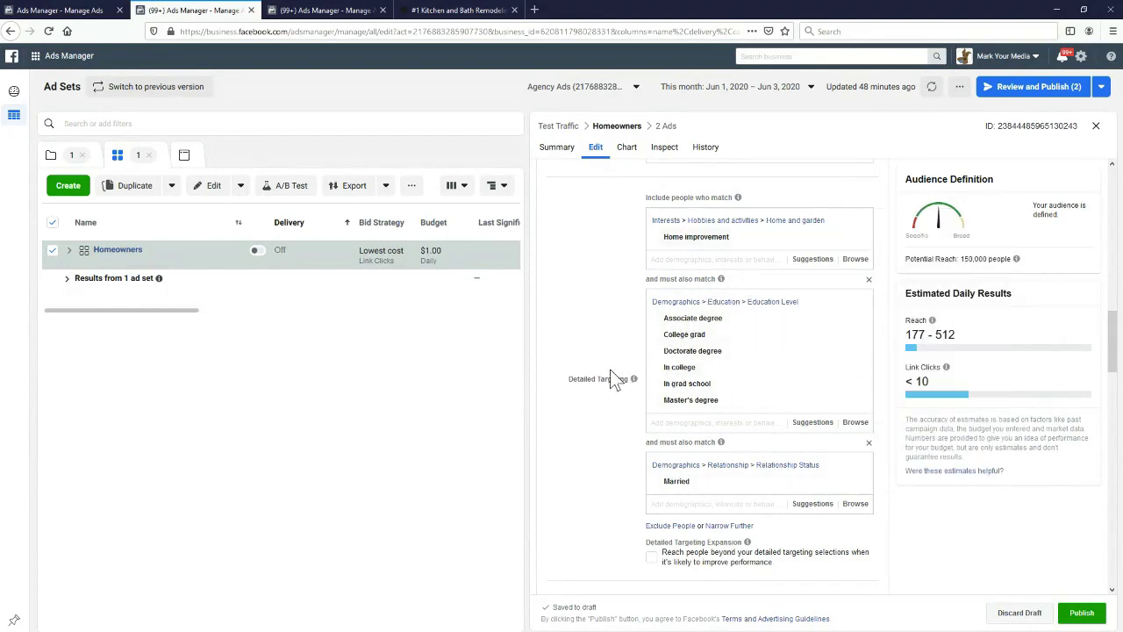
Look over the Homeowners ad set from its placements back up to the ad set name, traffic destination and daily budget.
{"action": "scroll", "coordinate": [594, 349], "scroll_direction": "down", "scroll_amount": 5}
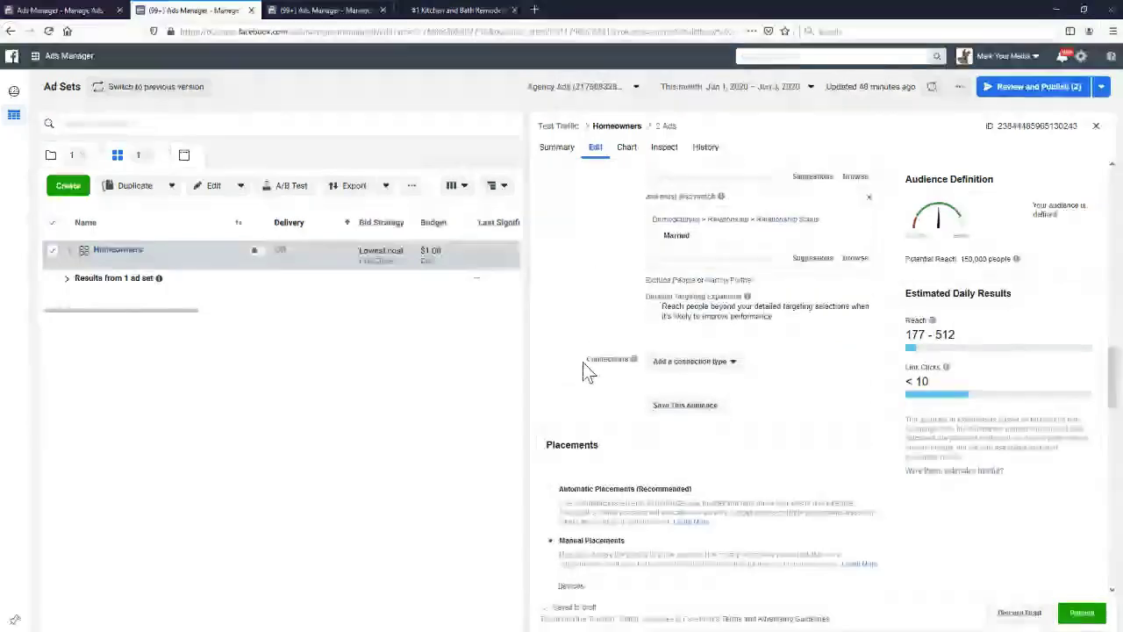
{"action": "scroll", "coordinate": [588, 351], "scroll_direction": "up", "scroll_amount": 10}
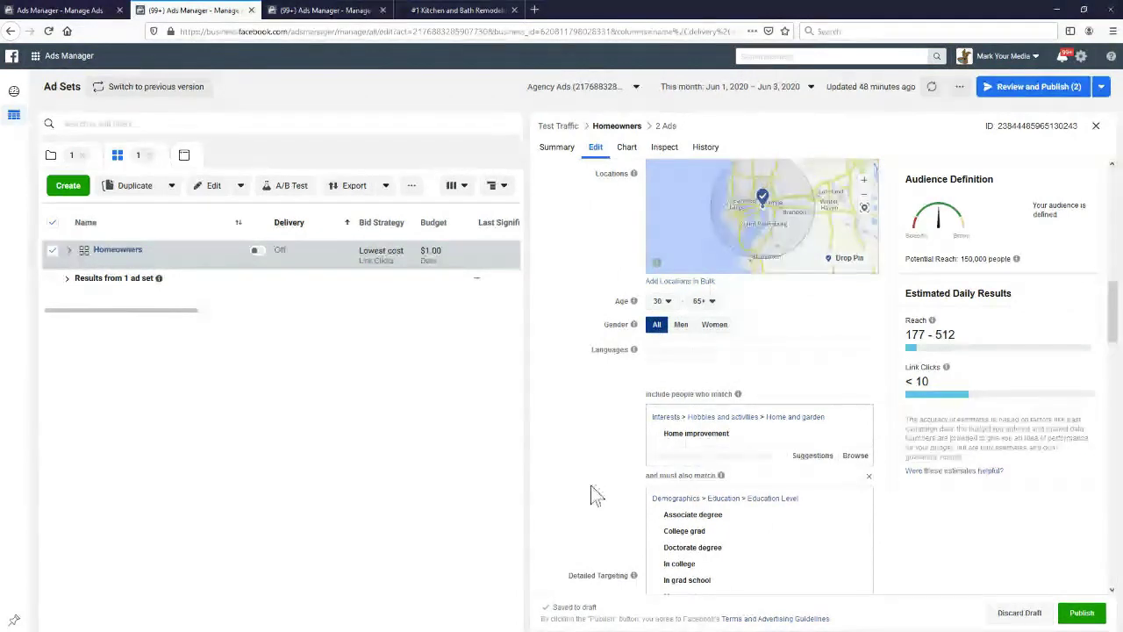
{"action": "scroll", "coordinate": [554, 478], "scroll_direction": "up", "scroll_amount": 1}
{"action": "scroll", "coordinate": [555, 478], "scroll_direction": "up", "scroll_amount": 10}
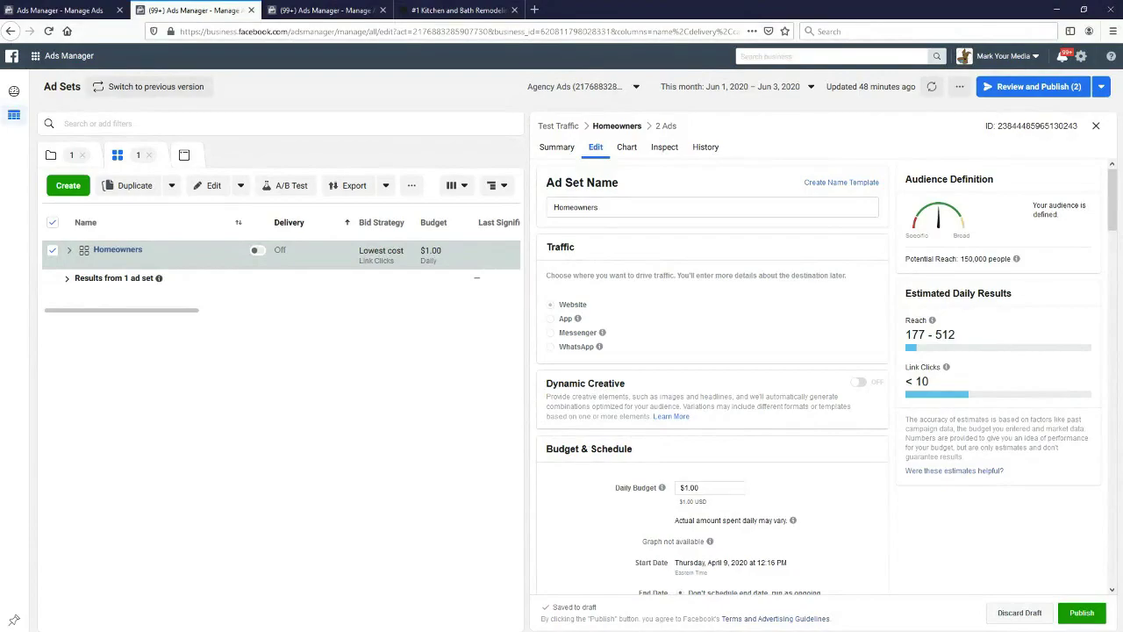
Switch to FB Video Ads Training.pdf in Acrobat Reader and show the "Leads During COVID-19 - Facebook" slide on page 8.
{"action": "key", "text": "alt+Tab"}
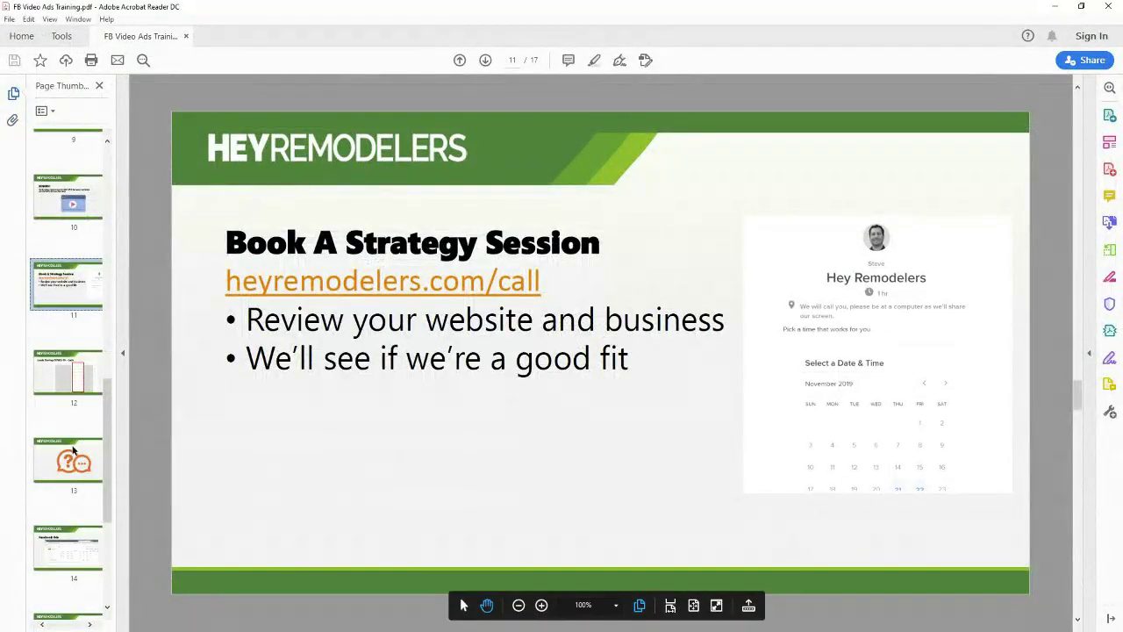
{"action": "scroll", "coordinate": [72, 450], "scroll_direction": "up", "scroll_amount": 5}
{"action": "left_click", "coordinate": [70, 392]}
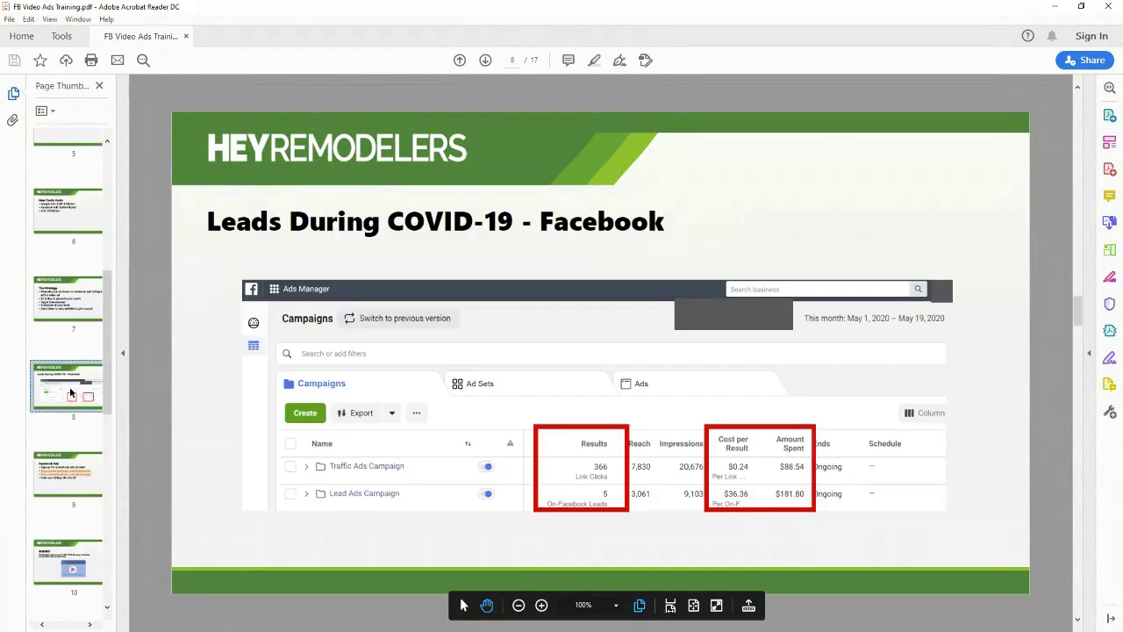